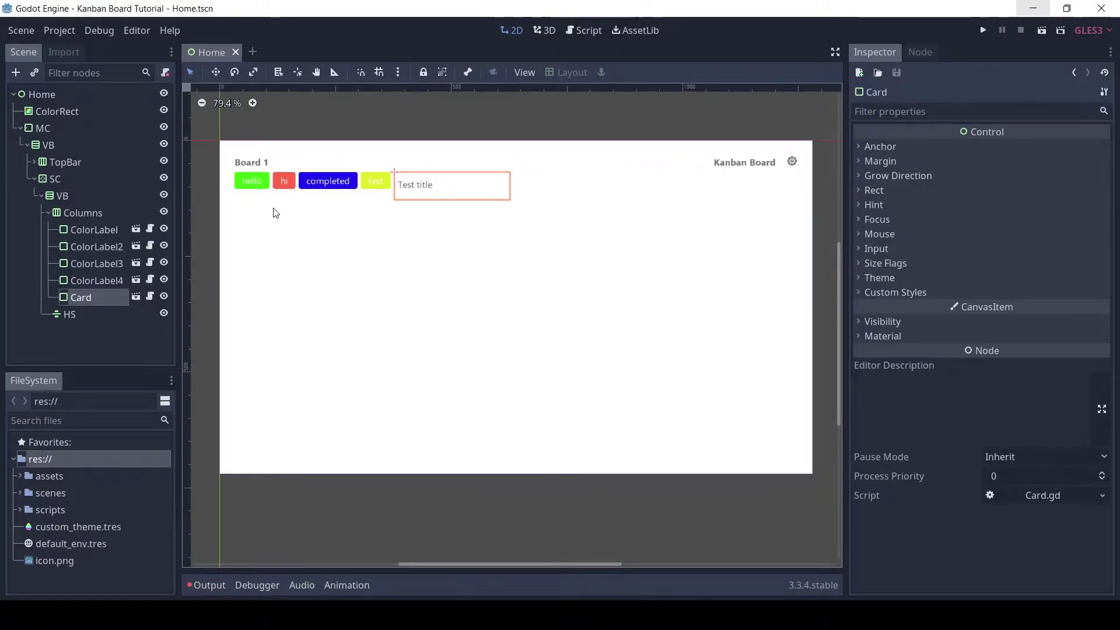
Delete the four ColorLabel nodes and the Card node from the Columns container in the Home scene
click(85, 233)
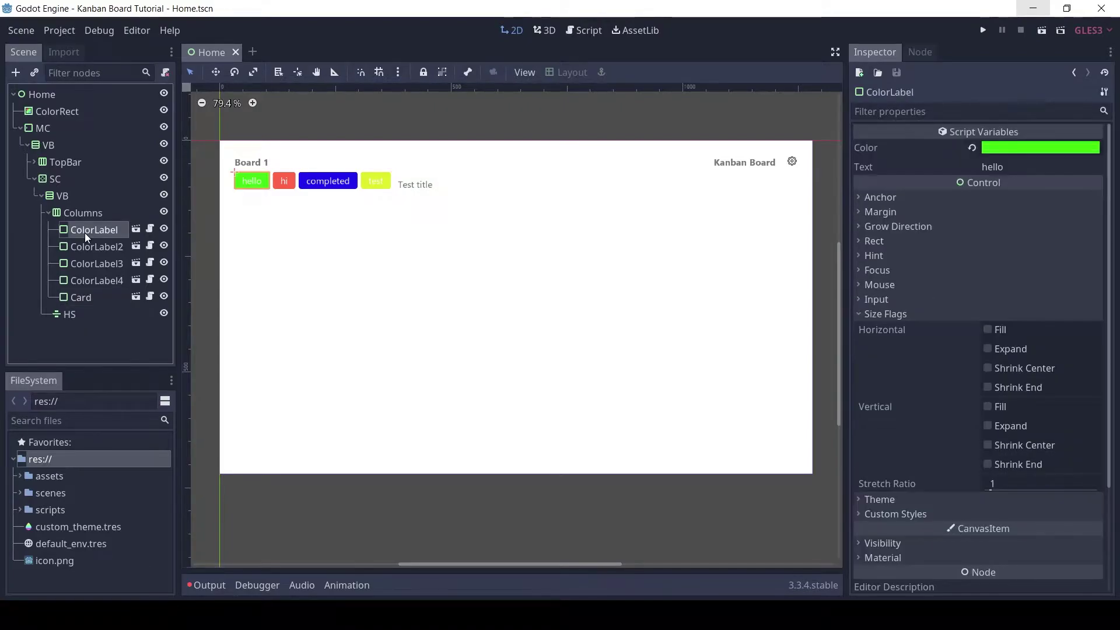
shift+click(83, 297)
key(Delete)
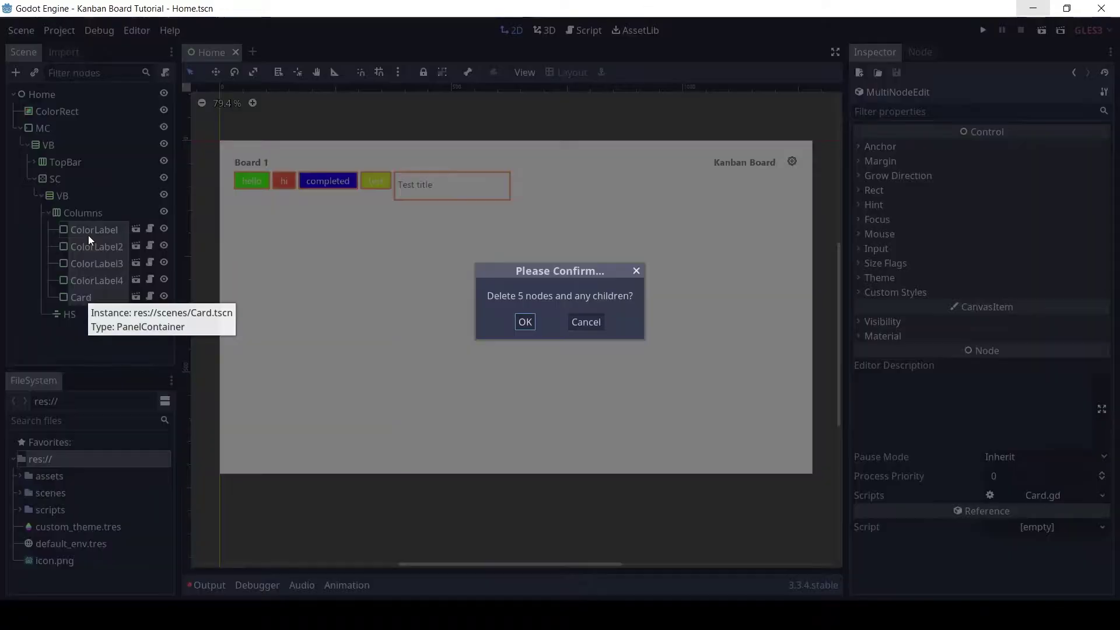
click(525, 322)
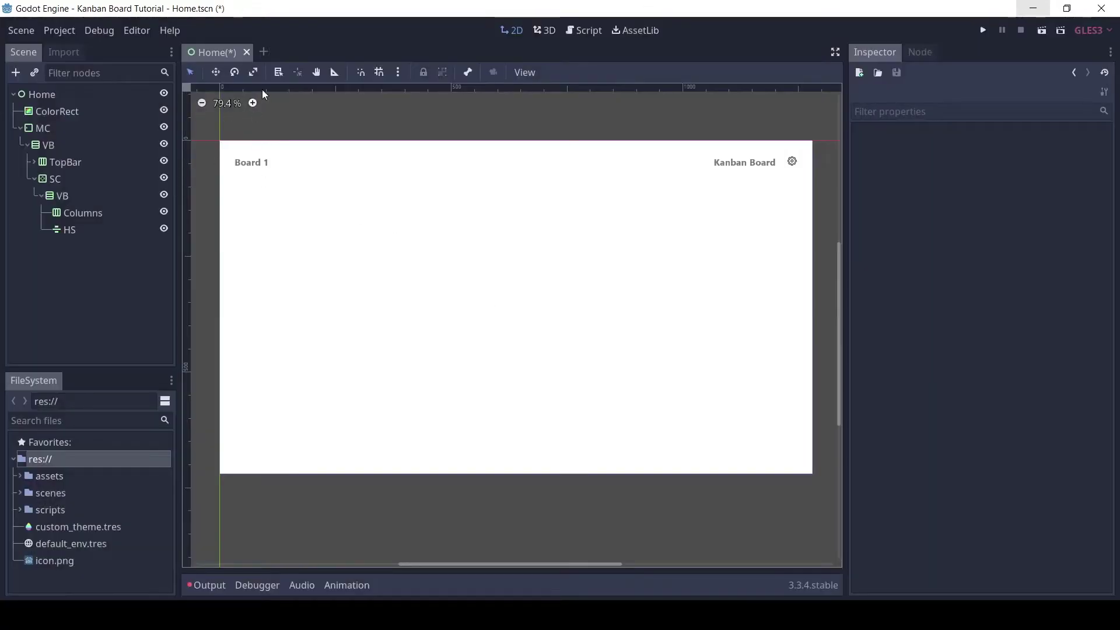
Create a new scene with a PanelContainer as its root node
click(271, 58)
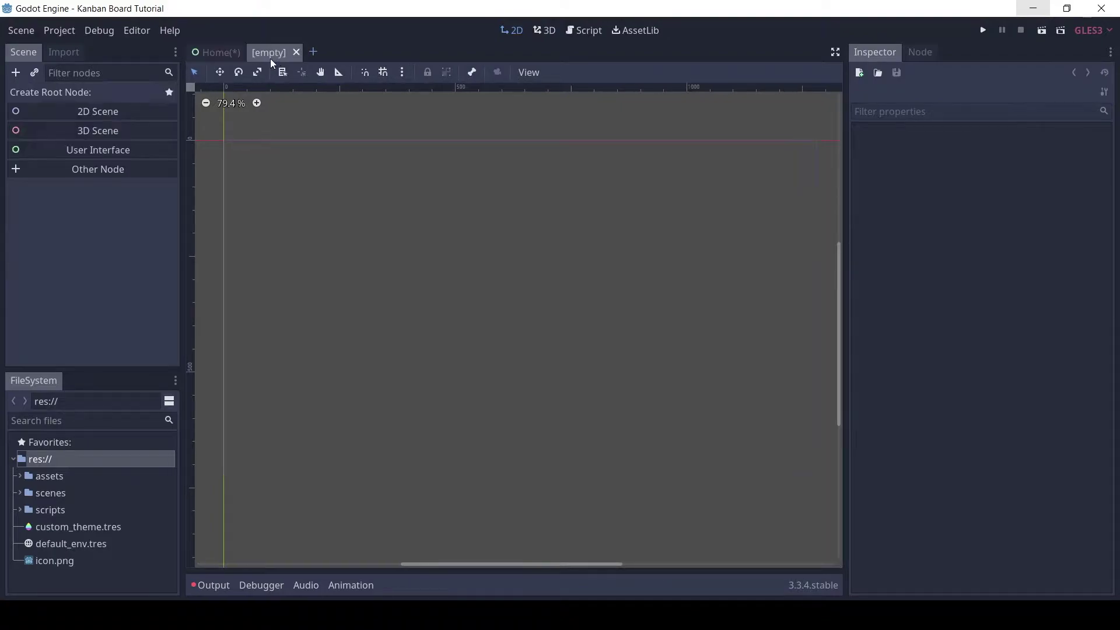
click(20, 80)
text(panel)
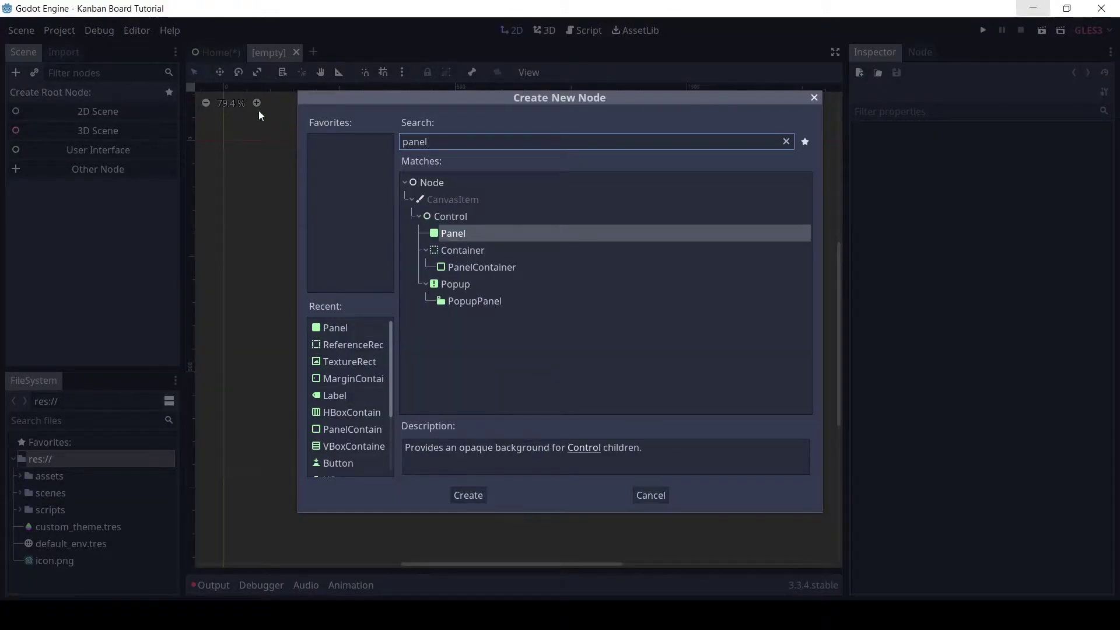
click(464, 261)
double_click(466, 267)
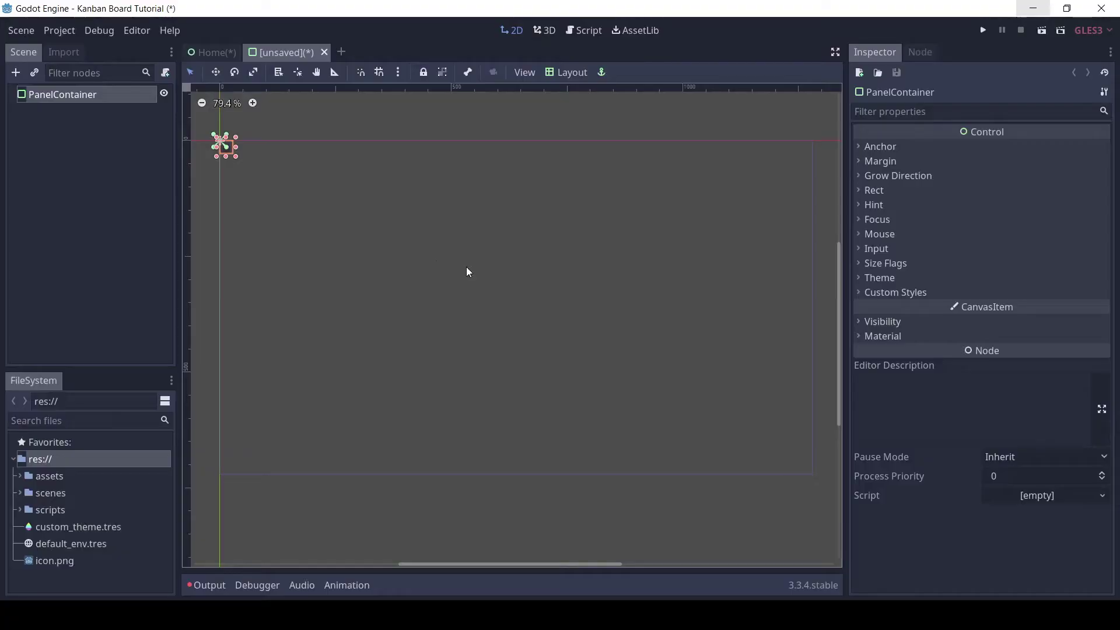
Add a MarginContainer under the PanelContainer and nest a VBoxContainer inside it
click(16, 73)
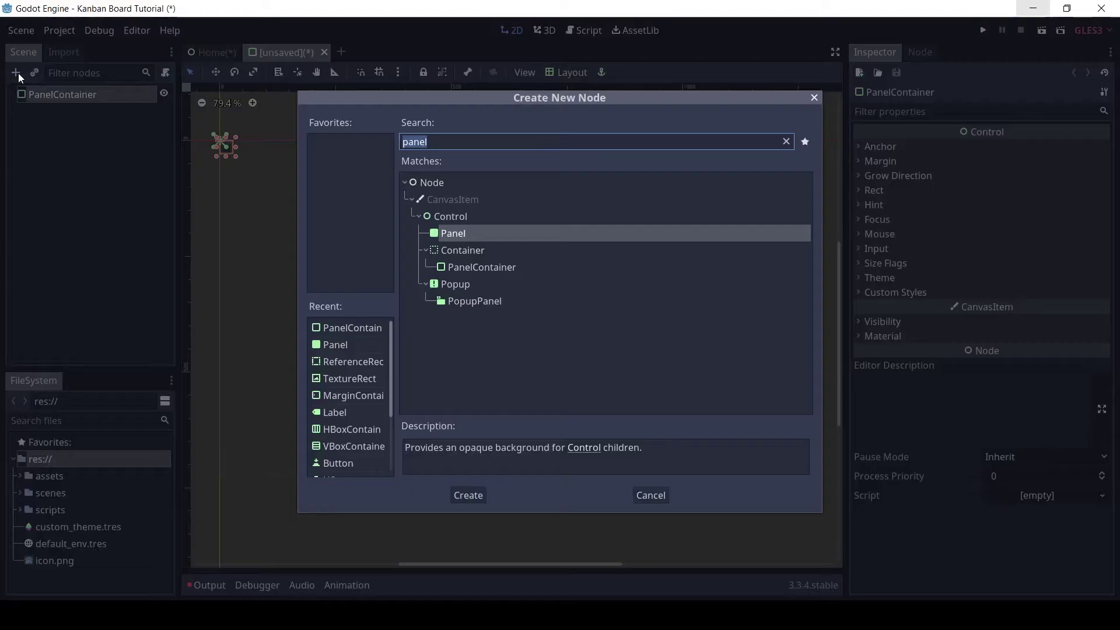
text(margin)
key(Return)
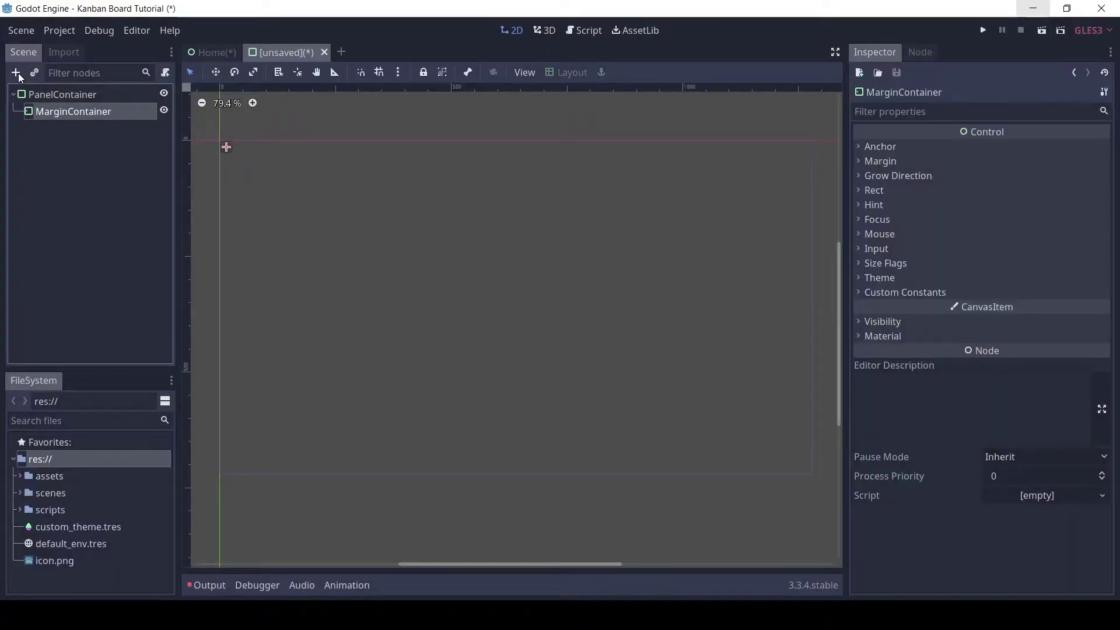
click(16, 72)
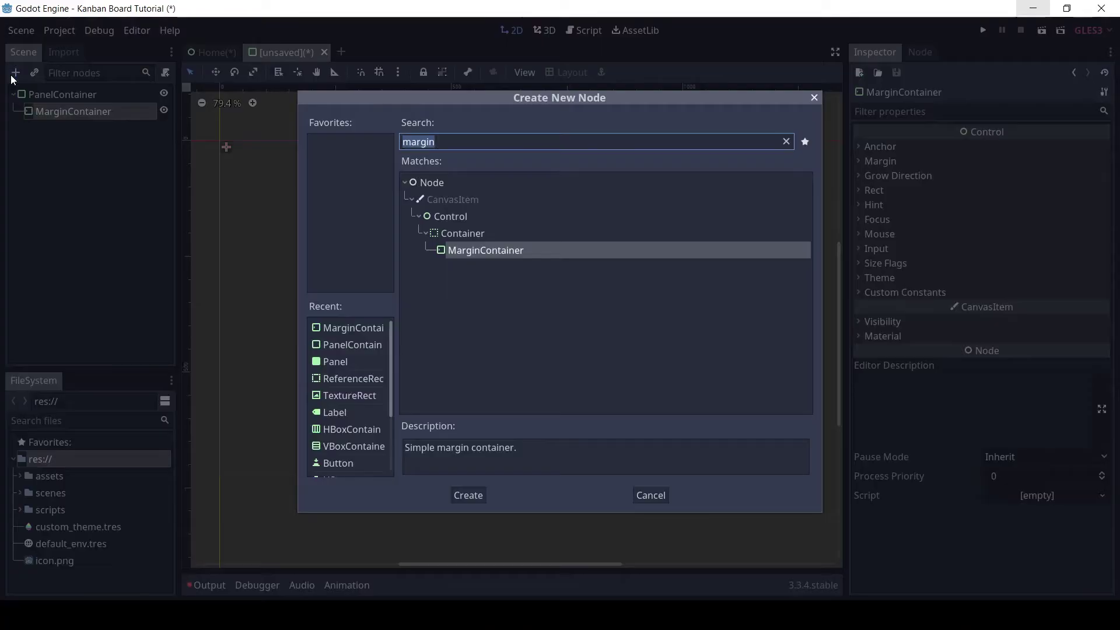
text(vbox)
key(Return)
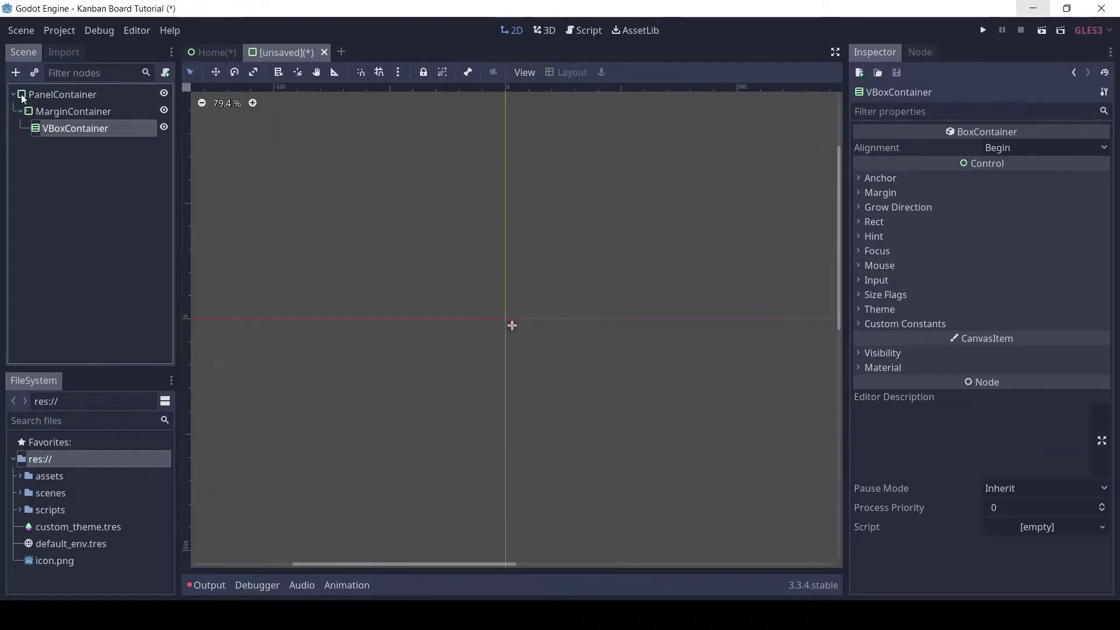
Add a Label and an HSeparator as children of the VBoxContainer
click(16, 73)
text(tabel)
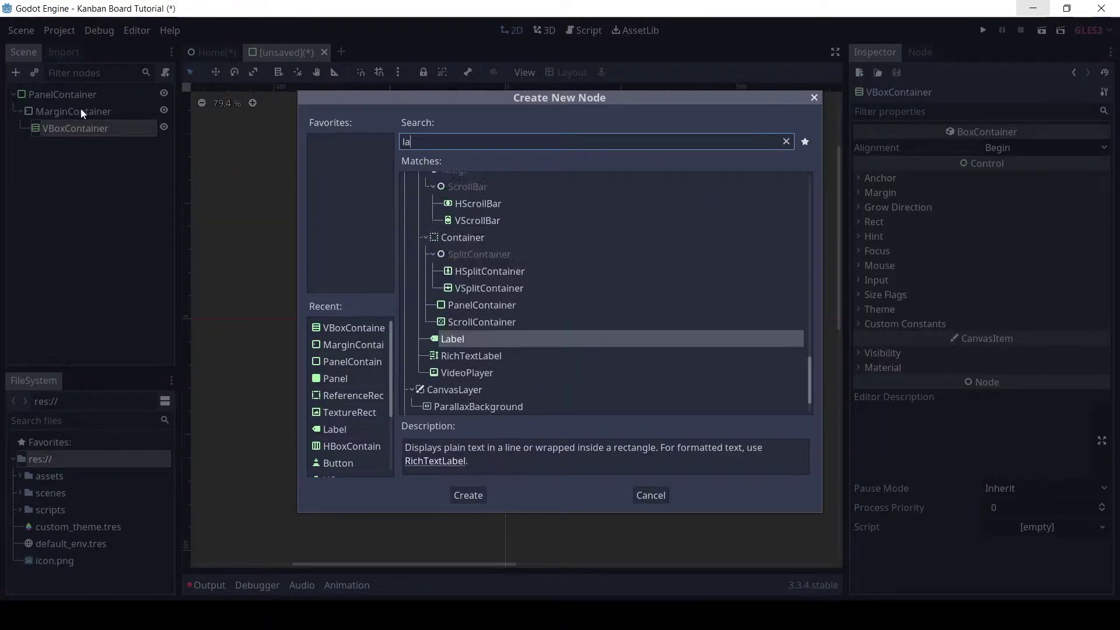
key(Return)
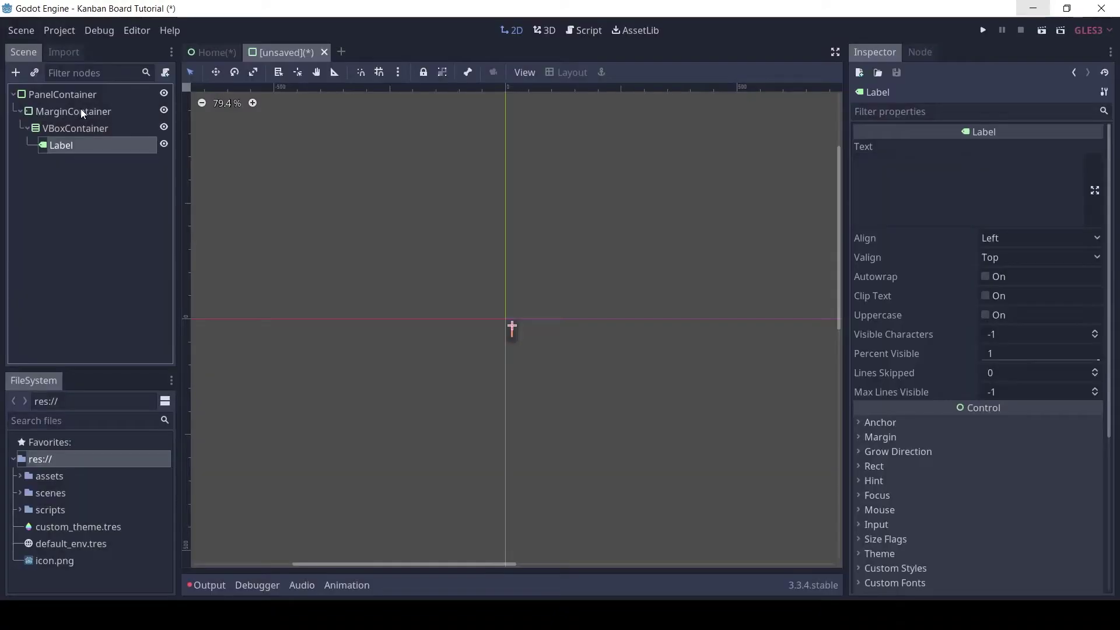
click(54, 124)
click(15, 72)
text(hsepar)
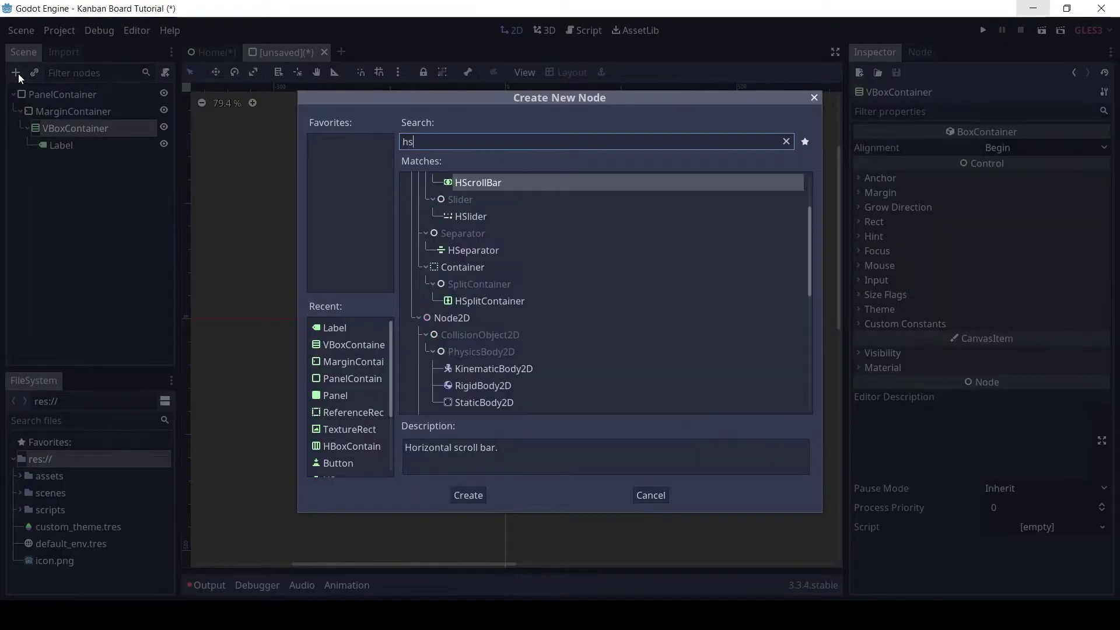
key(Return)
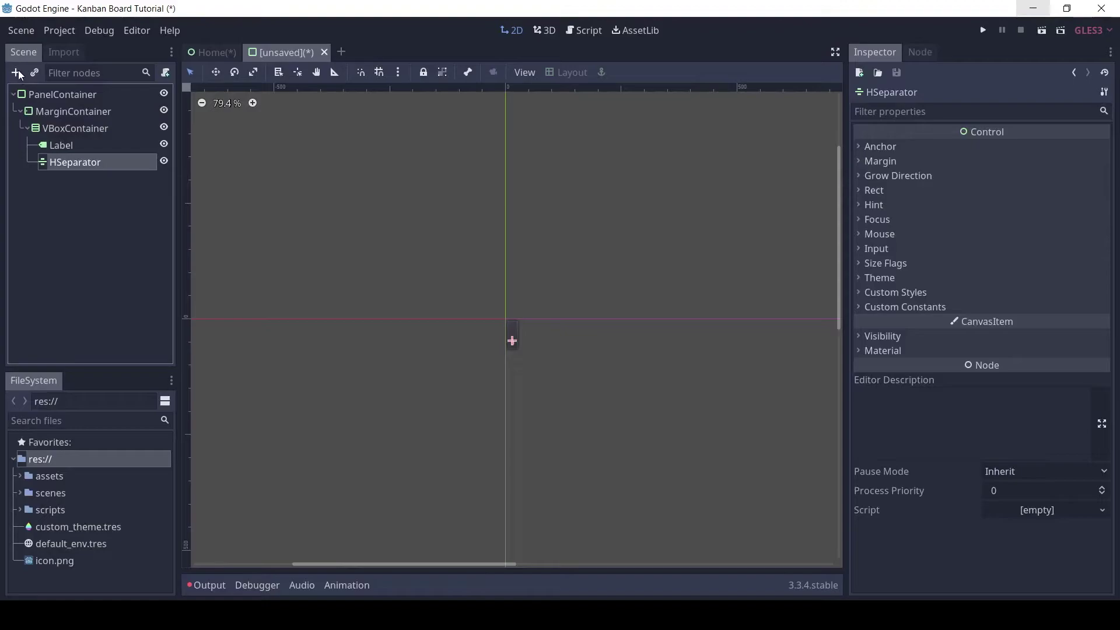
click(42, 130)
click(16, 72)
text(scroll)
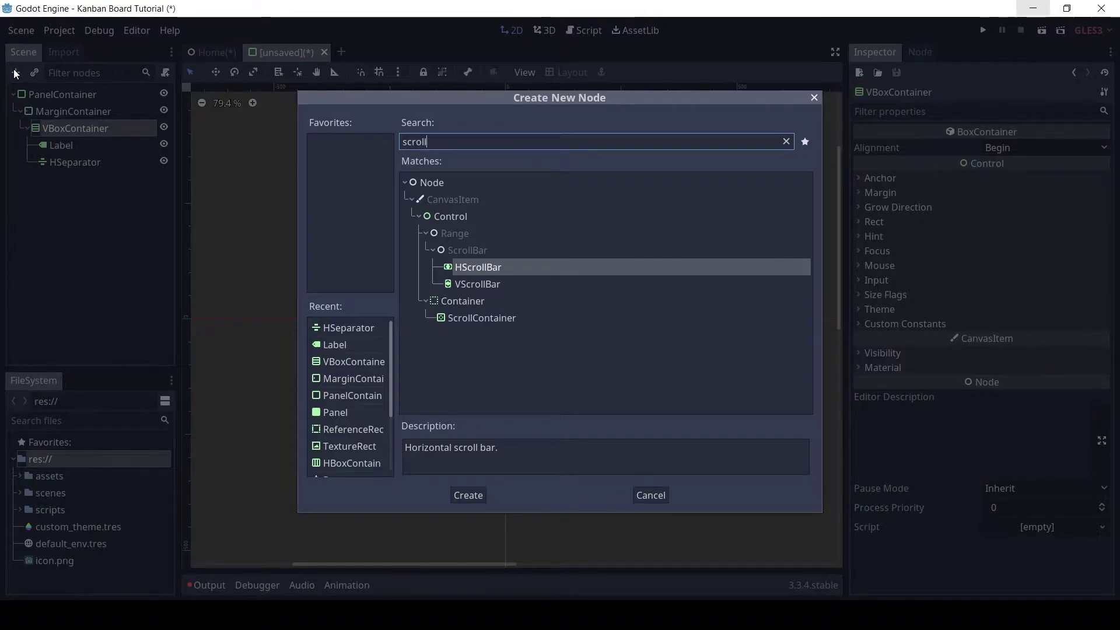
key(Down)
key(Return)
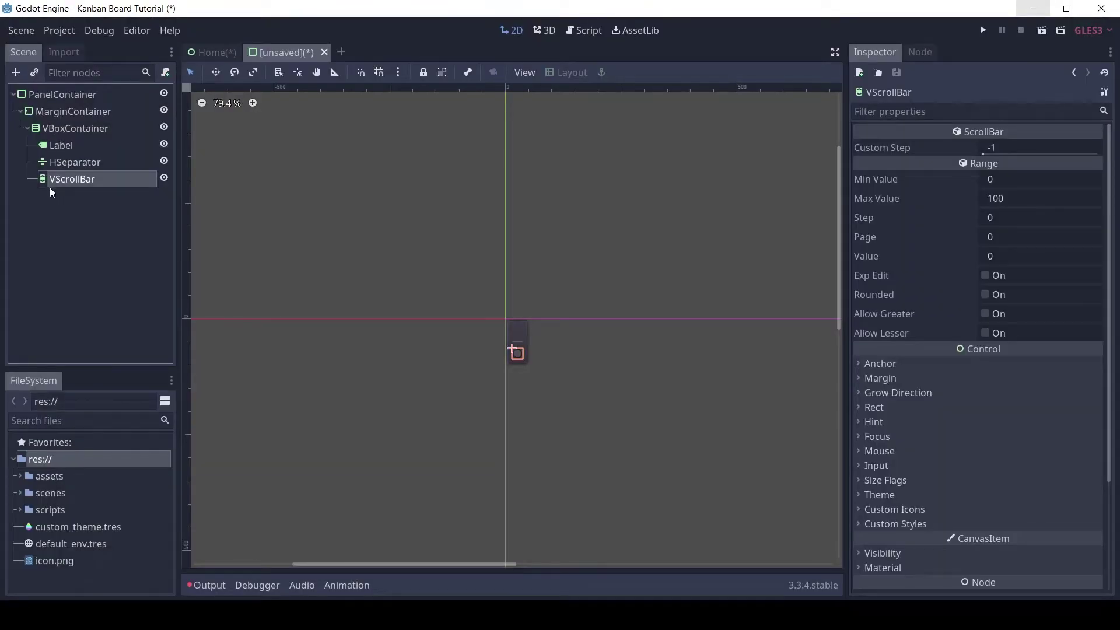
key(Delete)
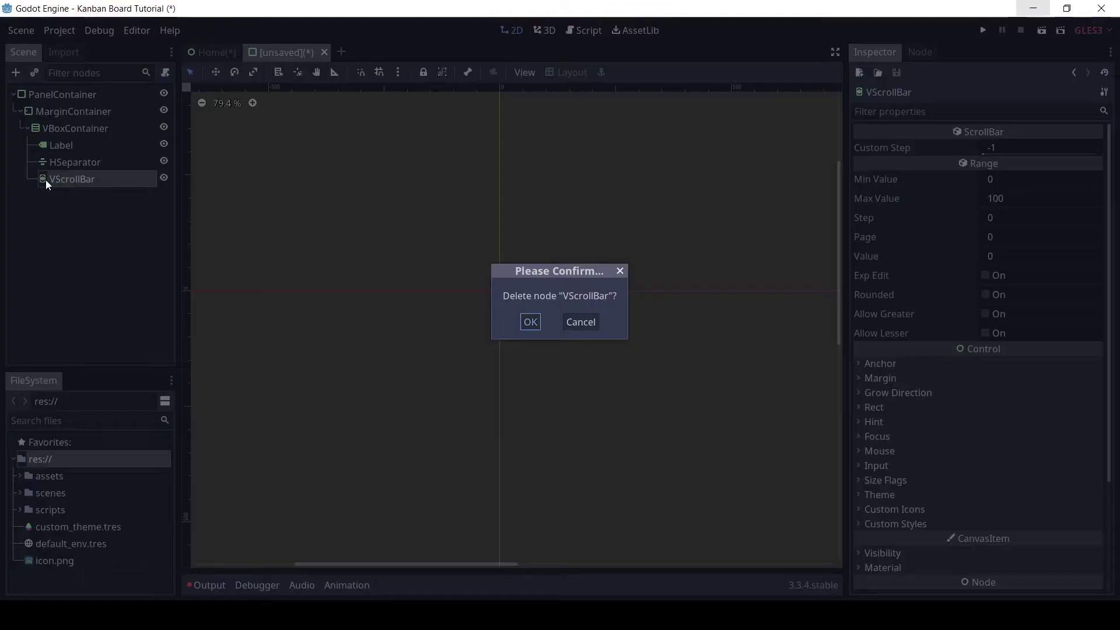
key(Return)
Add a ScrollContainer to the VBoxContainer below the HSeparator
click(38, 128)
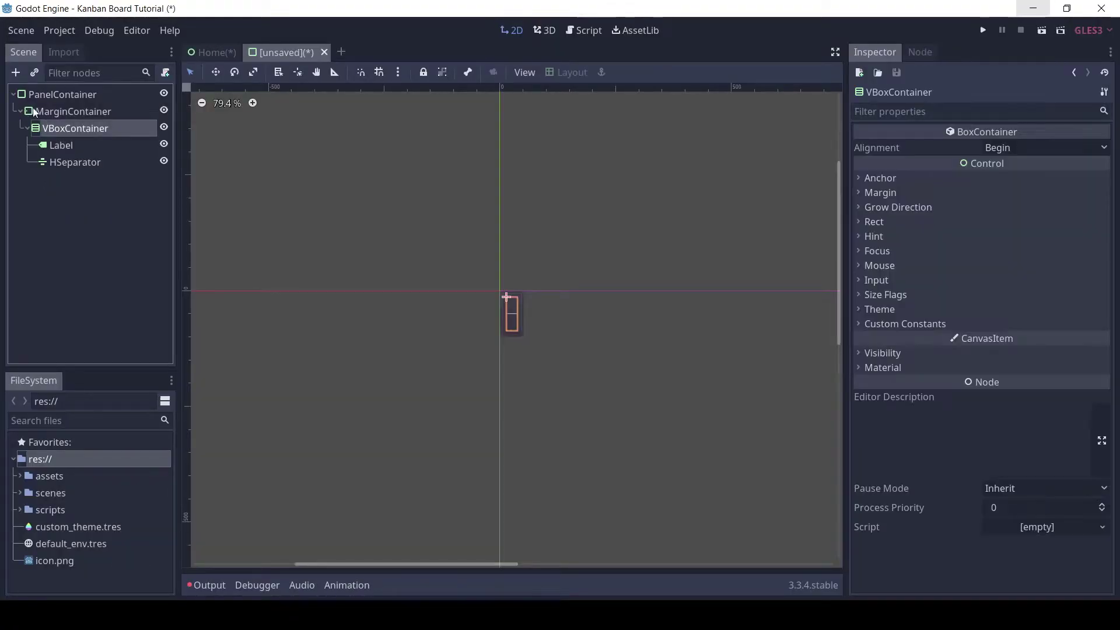
click(18, 78)
text(scroll)
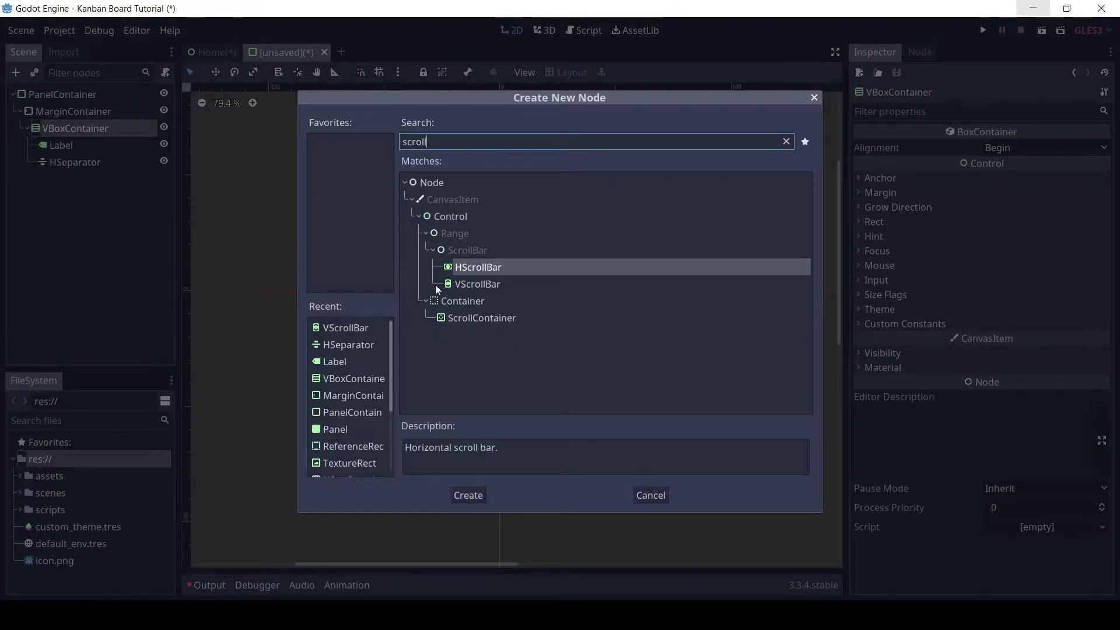
click(471, 316)
key(Return)
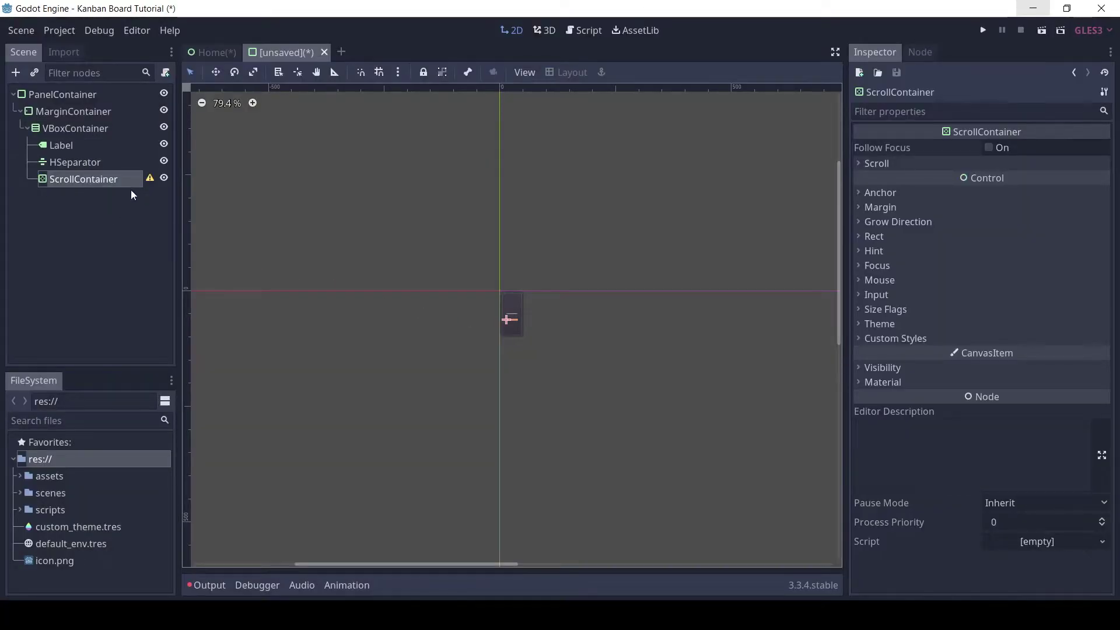
Set the Label node's text to "Column Name"
scroll(349, 290, up, 3)
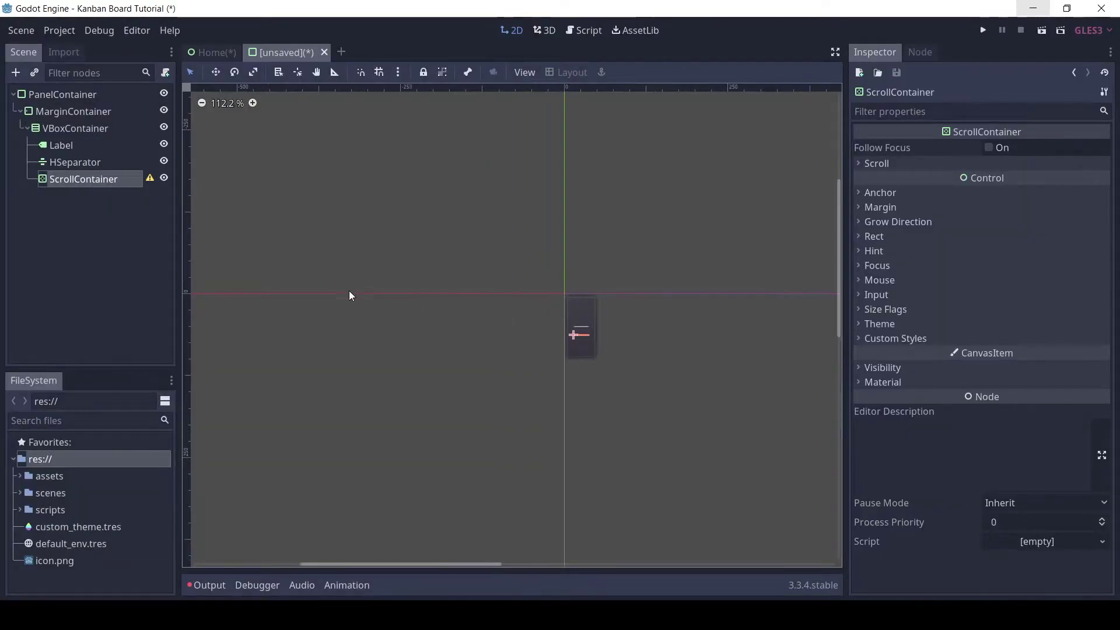
click(78, 145)
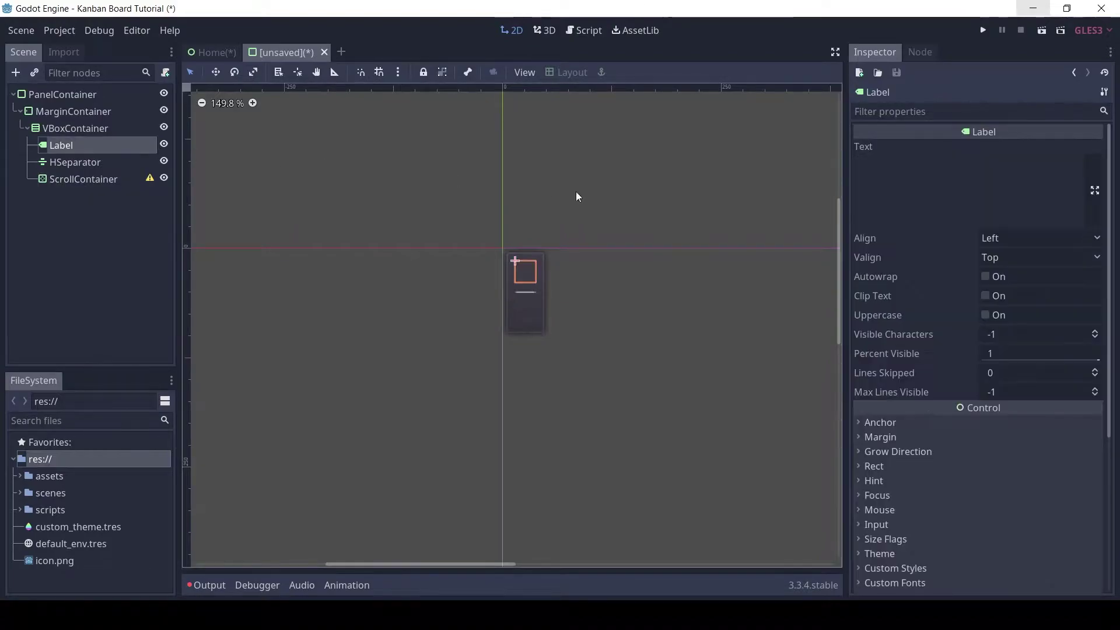
click(891, 184)
text(Column 1)
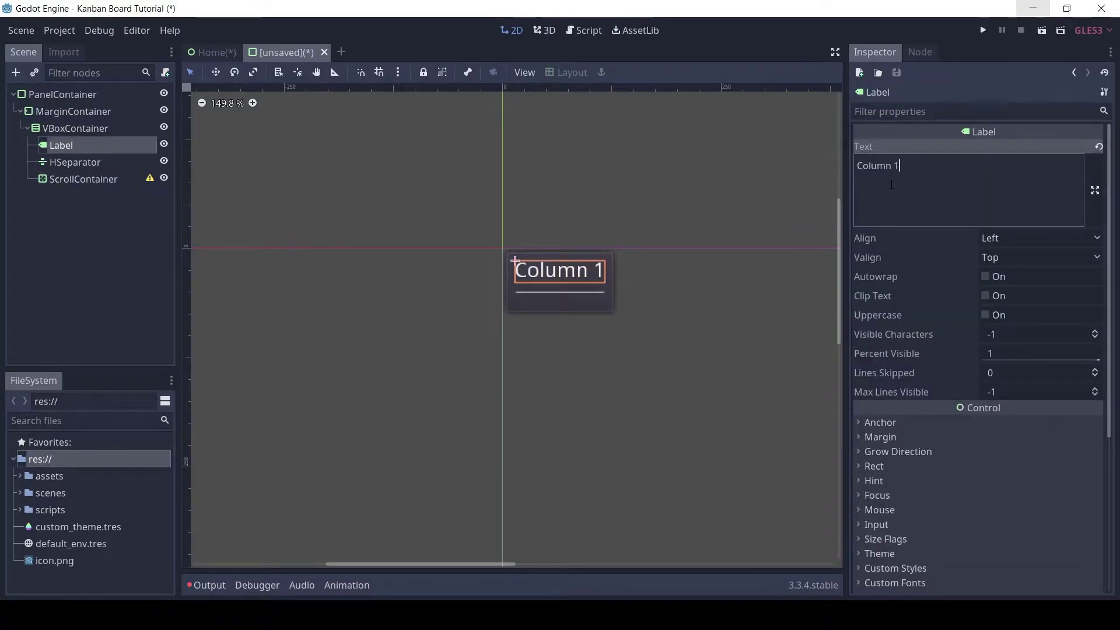
key(BackSpace)
text(Name)
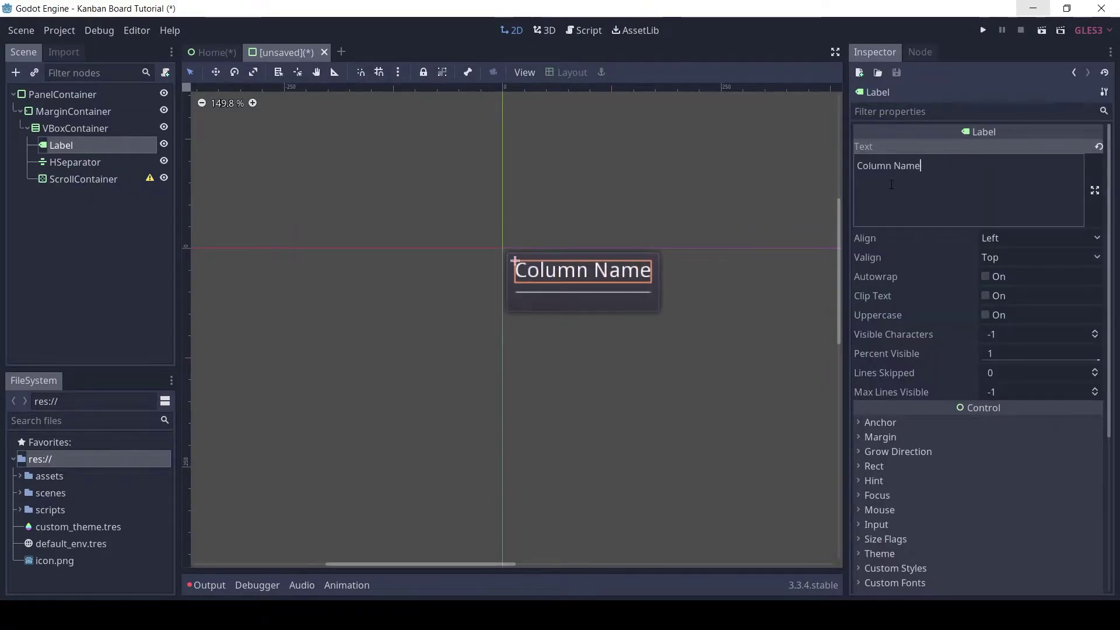
Set the root PanelContainer's minimum size to 180 in x and 250 in y
click(58, 95)
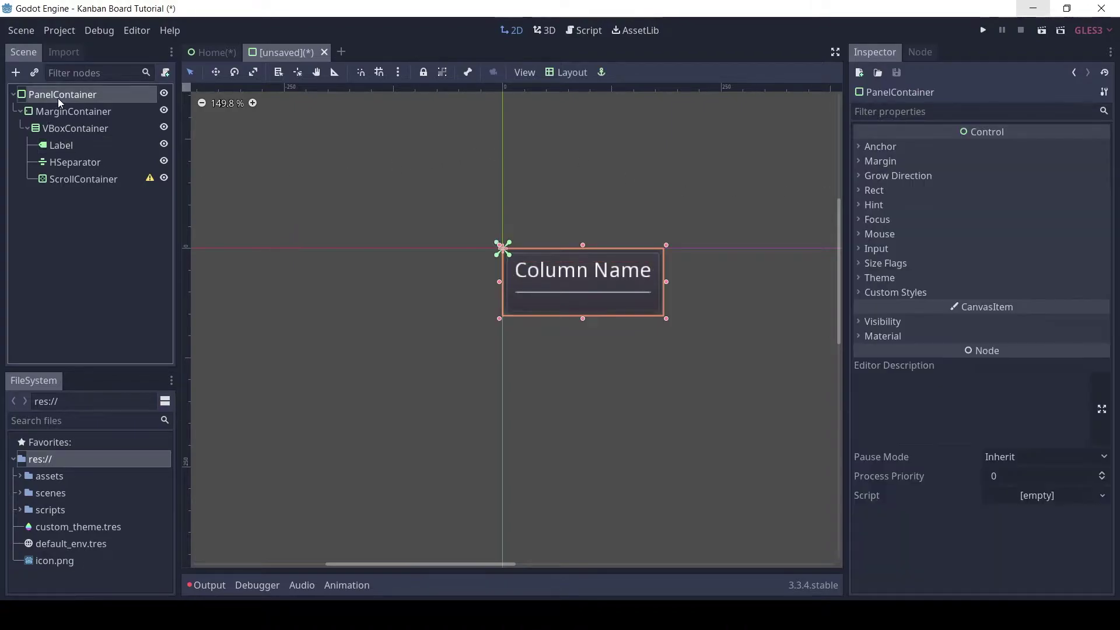
click(878, 190)
click(1026, 288)
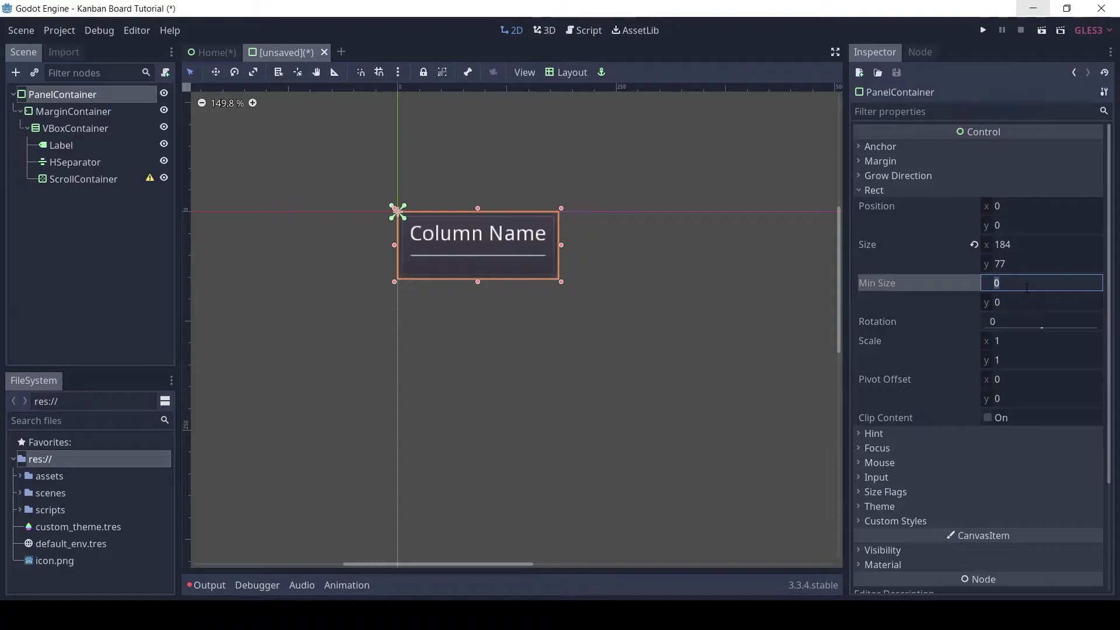
text(180)
key(Tab)
key(Return)
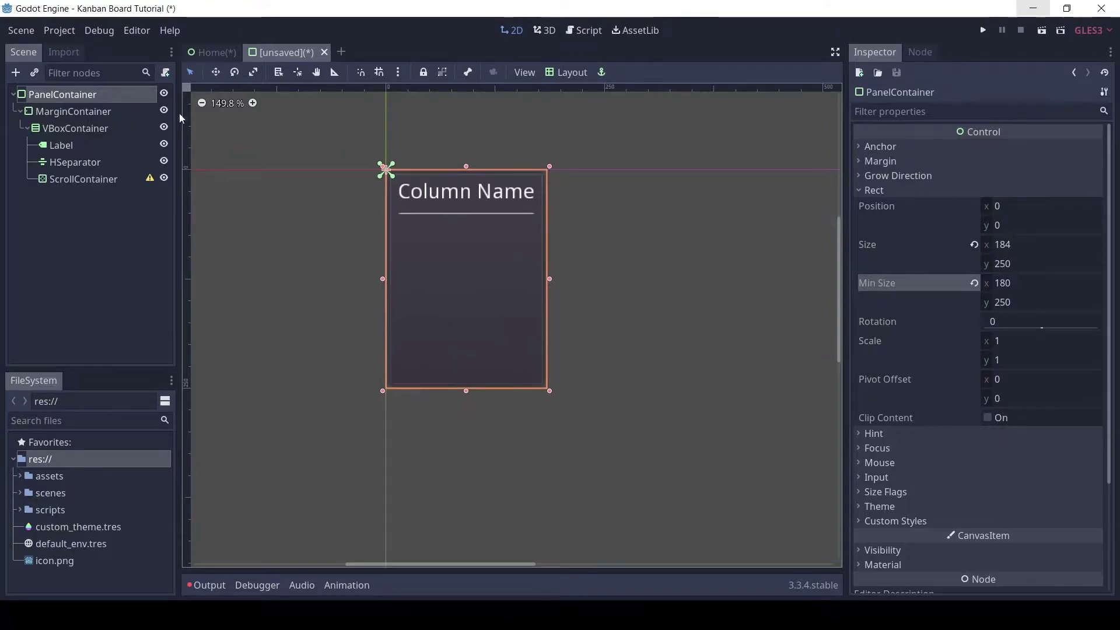
Enable the vertical Expand size flag on the root PanelContainer
click(889, 193)
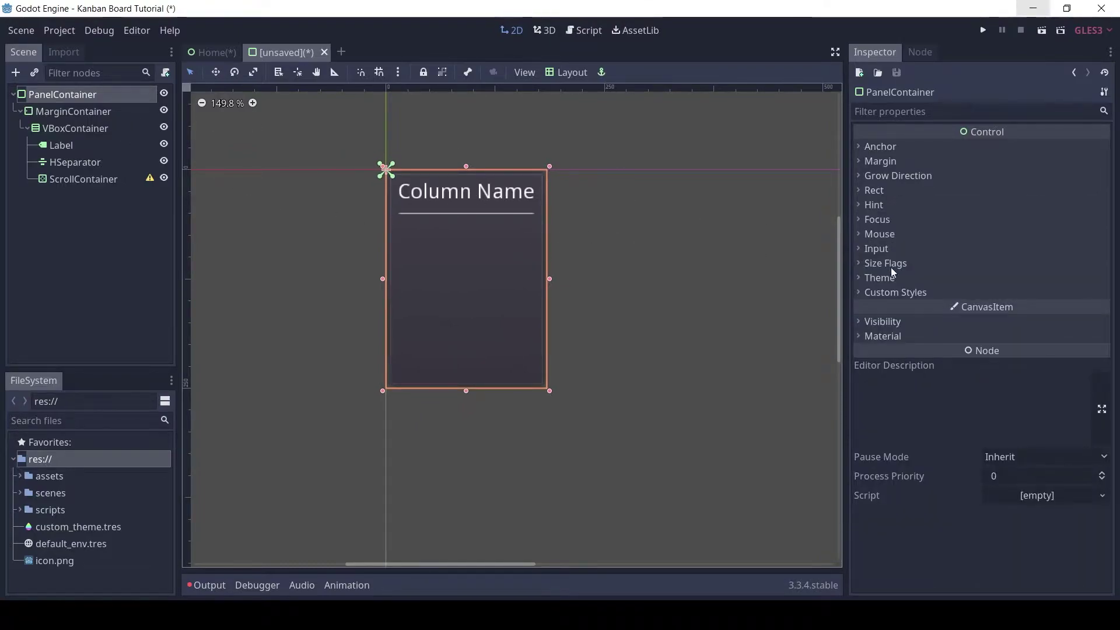
click(908, 264)
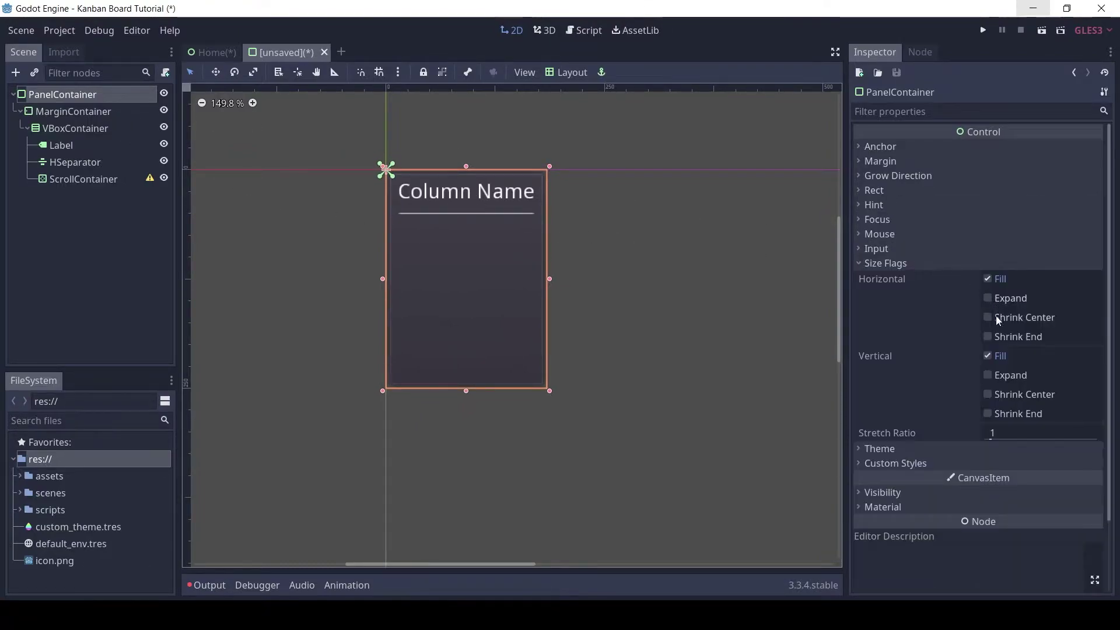
click(997, 373)
click(892, 264)
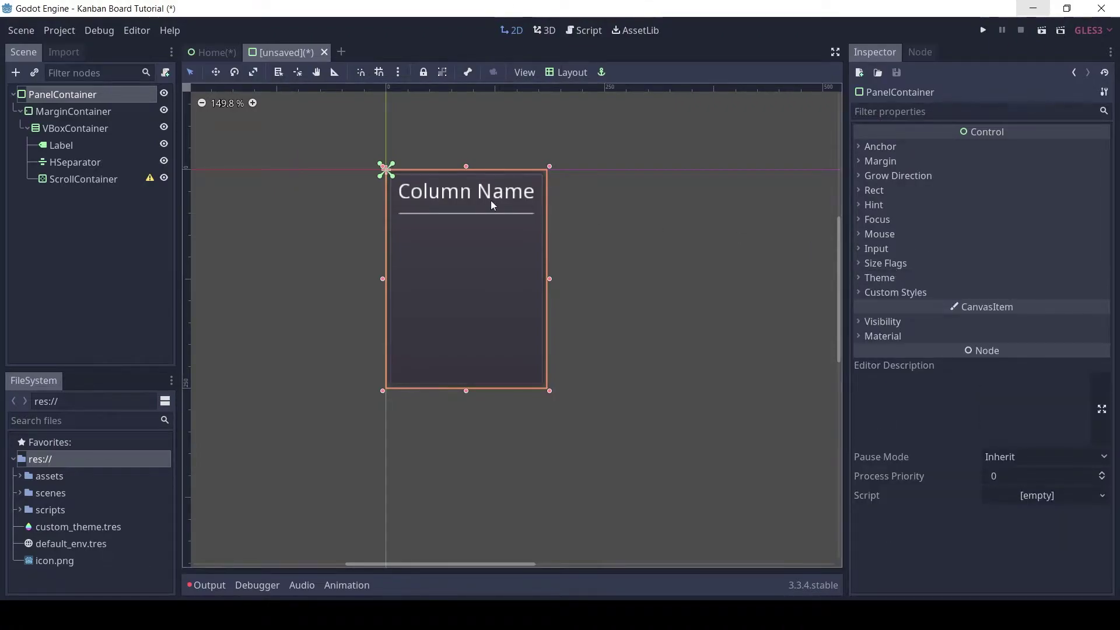
Set the MarginContainer's right, top, left and bottom margin constants to 12 each
click(108, 114)
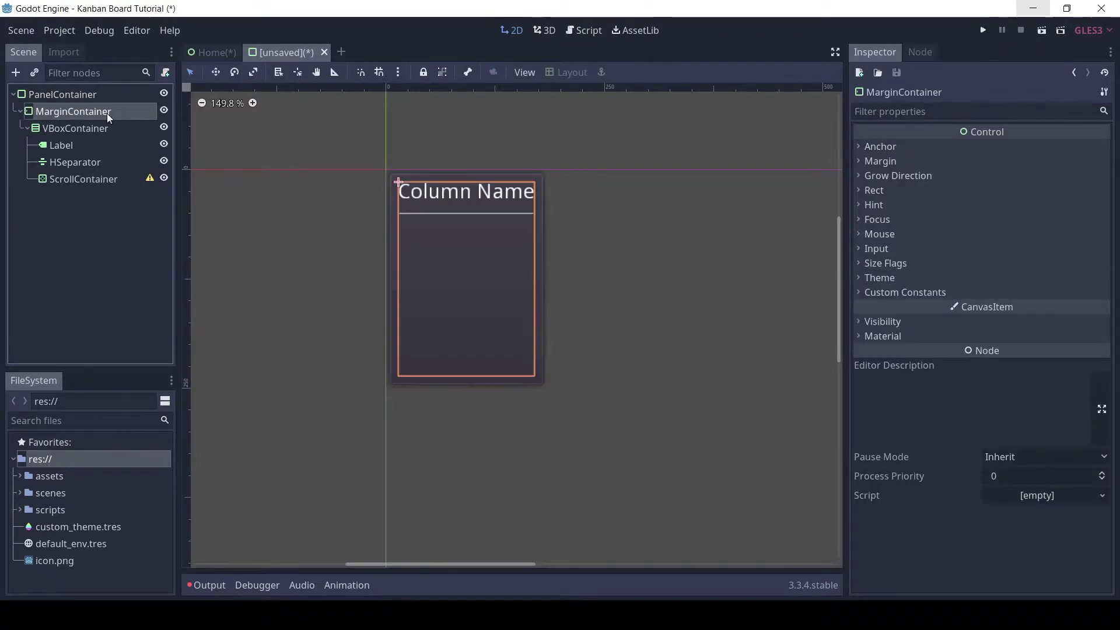
click(903, 293)
click(1015, 313)
text(12)
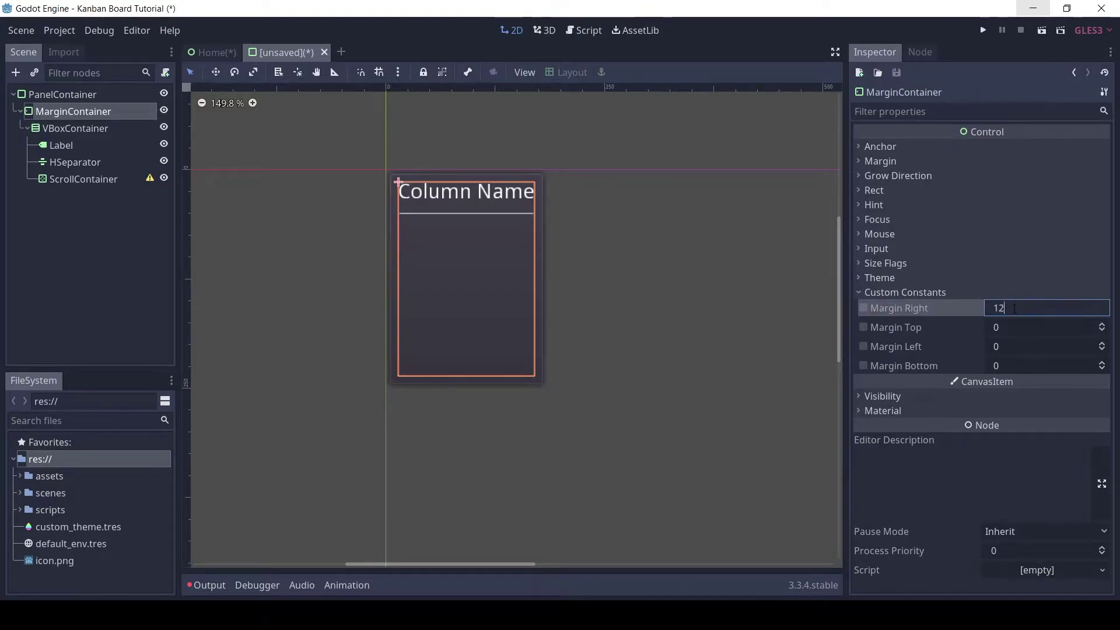
key(Tab)
text(12)
key(Tab)
text(12)
key(Tab)
text(12)
key(Return)
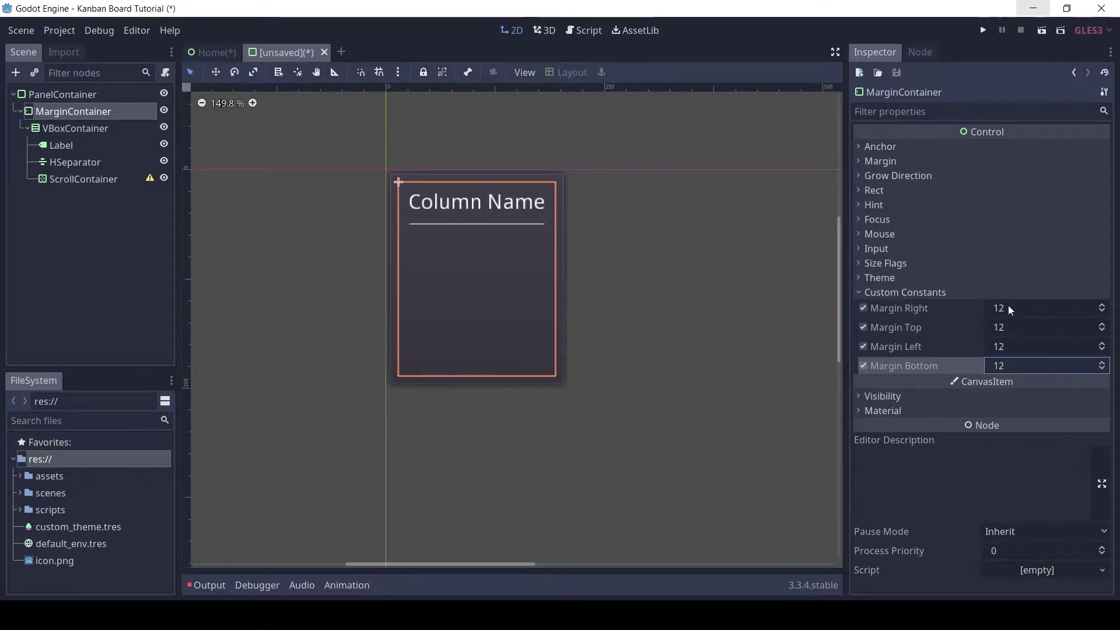
Assign custom_theme.tres as the theme of the root PanelContainer
click(61, 129)
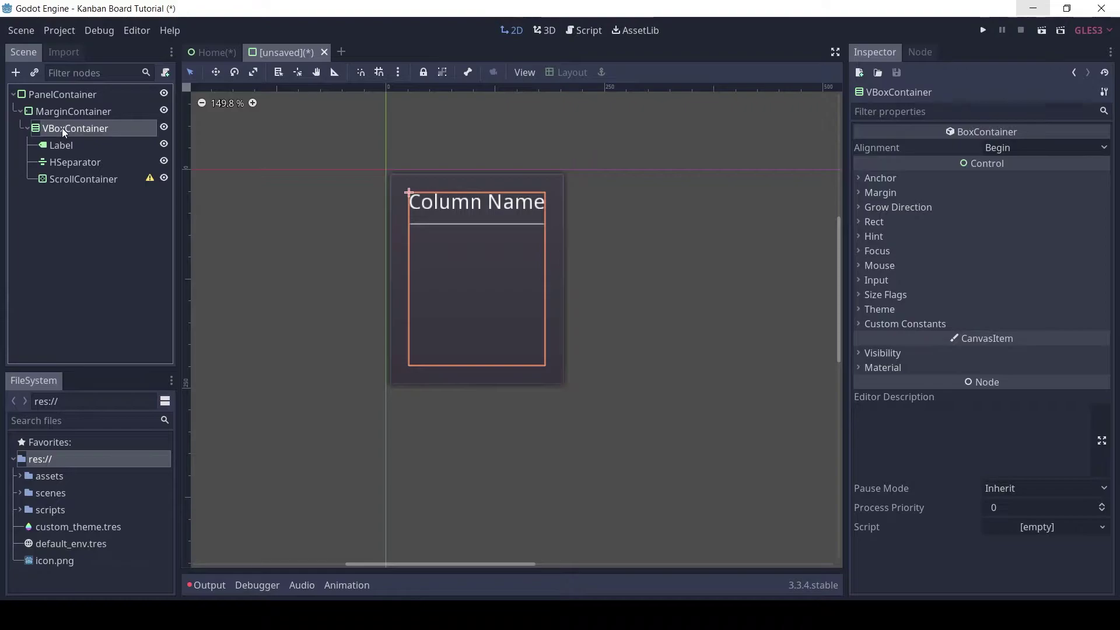
click(81, 95)
click(101, 417)
text(the)
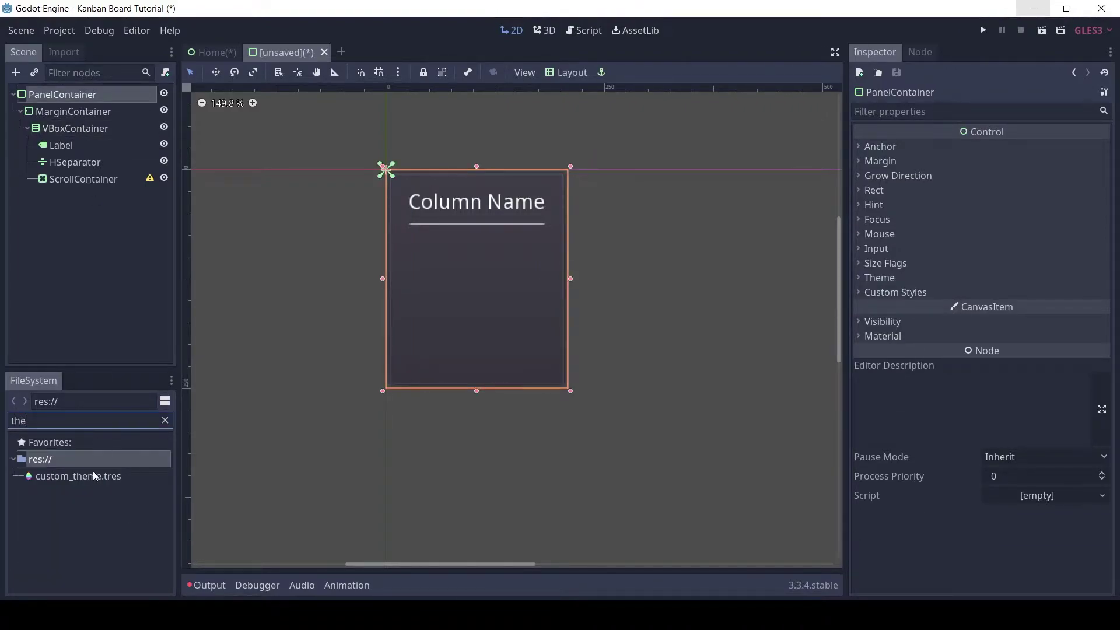
drag(93, 476, 1026, 293)
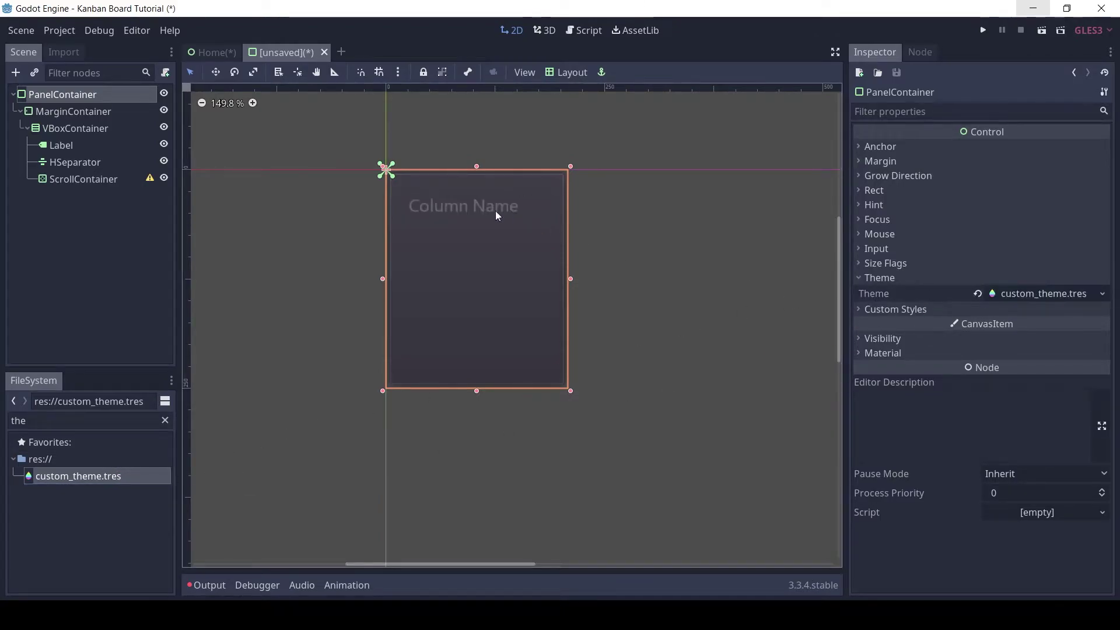
Give the root PanelContainer a new StyleBoxFlat as its custom panel style with the background color f2f2f2
click(64, 117)
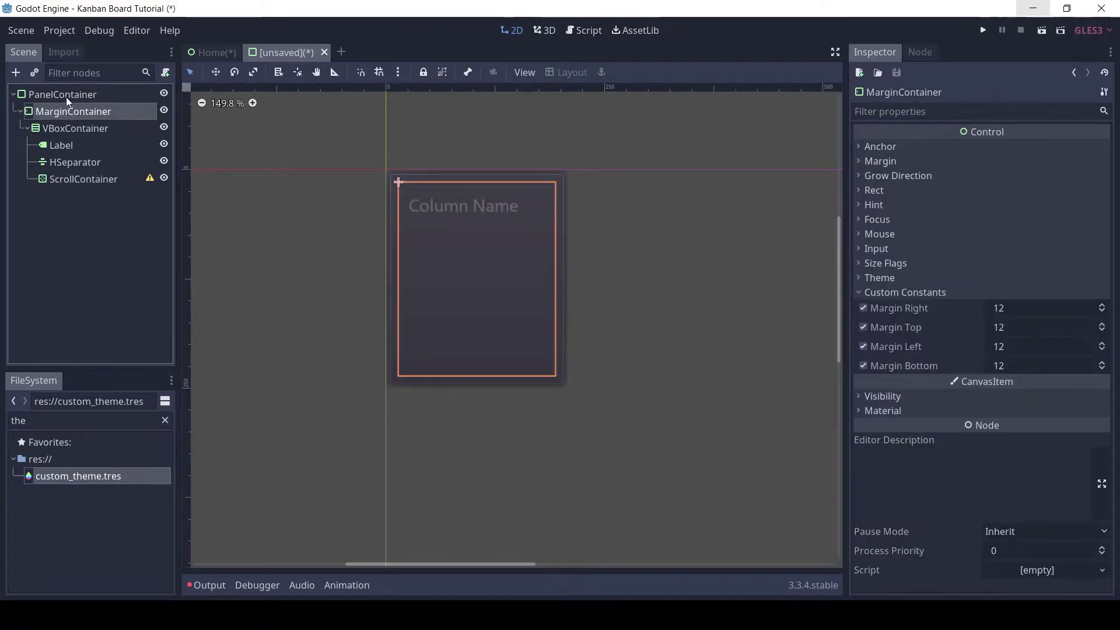
click(65, 97)
click(880, 279)
click(886, 292)
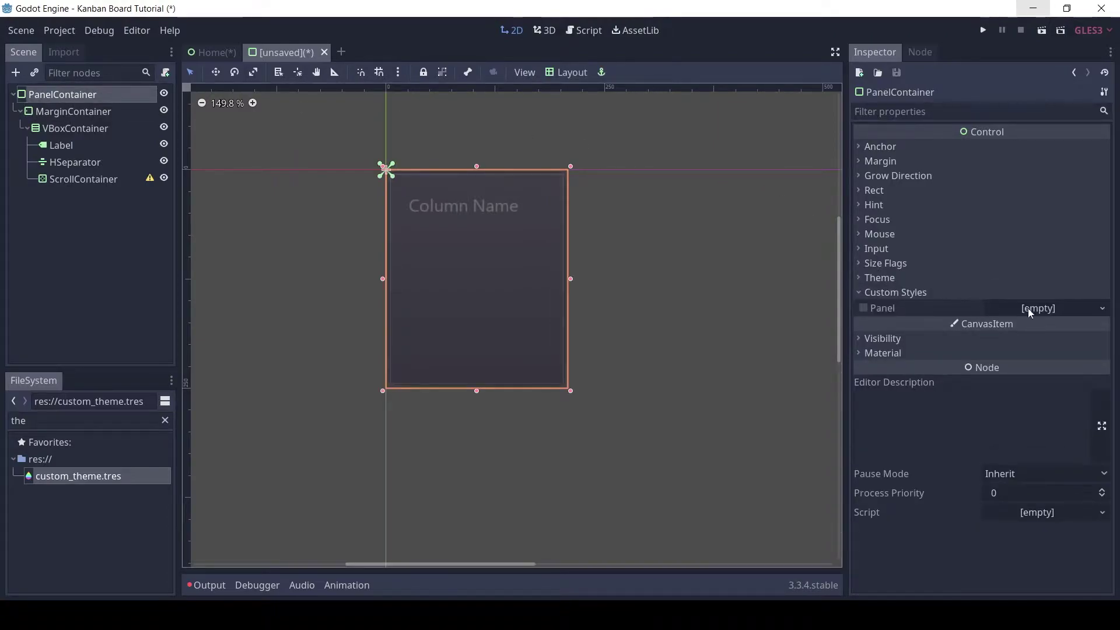
click(1043, 308)
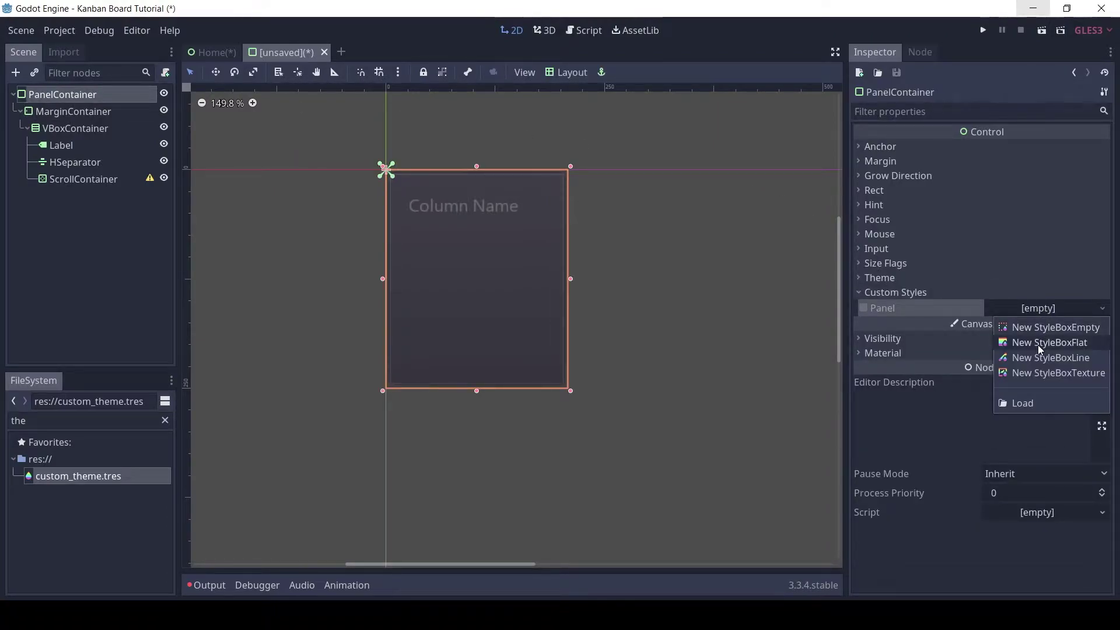
click(1037, 344)
click(1053, 307)
click(1041, 436)
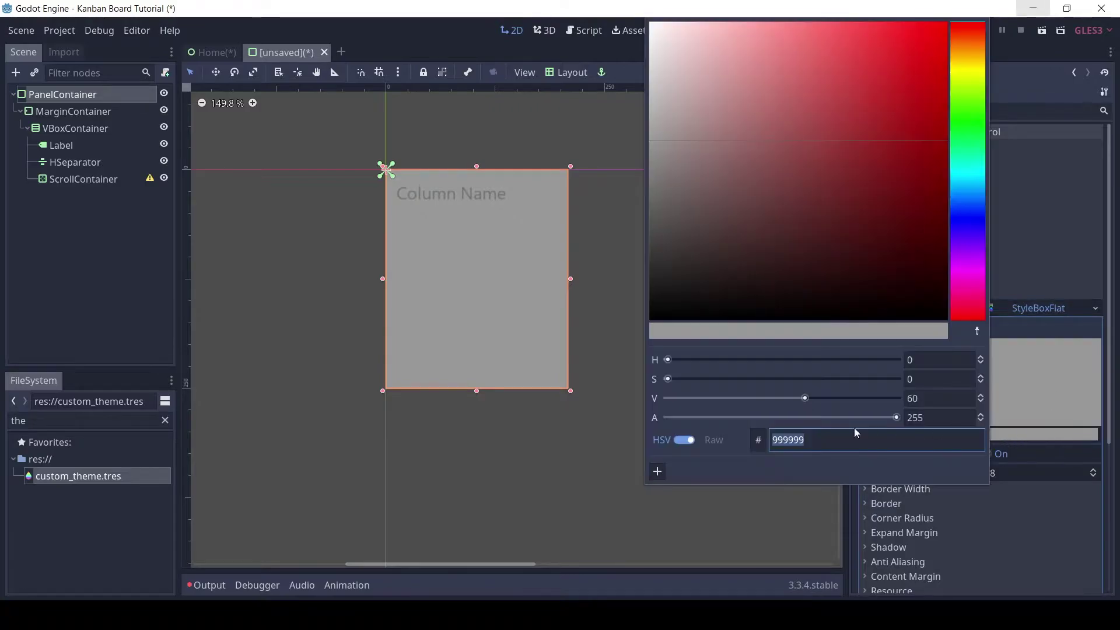
click(823, 433)
key(Return)
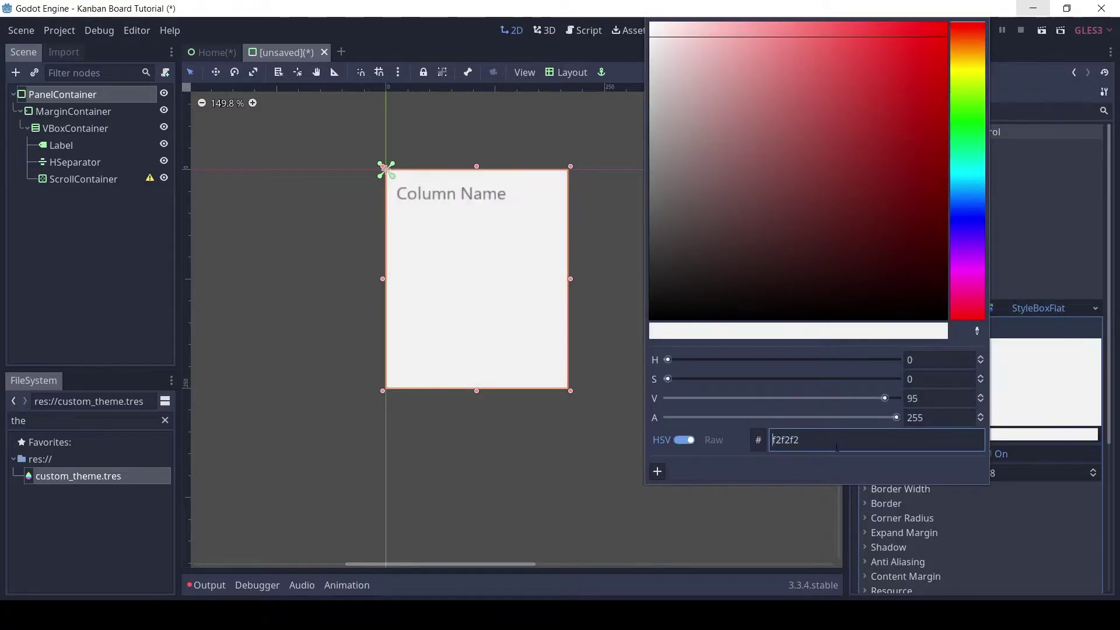
Set the corner detail of the root PanelContainer's StyleBoxFlat to 20
click(1035, 469)
text(20)
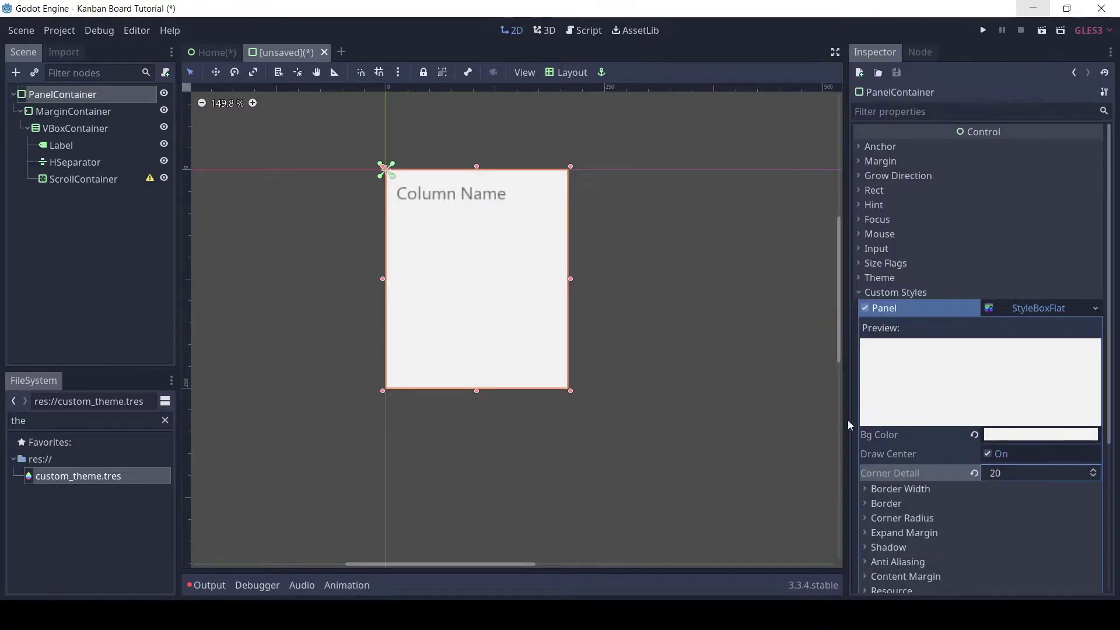
key(Return)
scroll(684, 355, up, 3)
scroll(656, 349, up, 1)
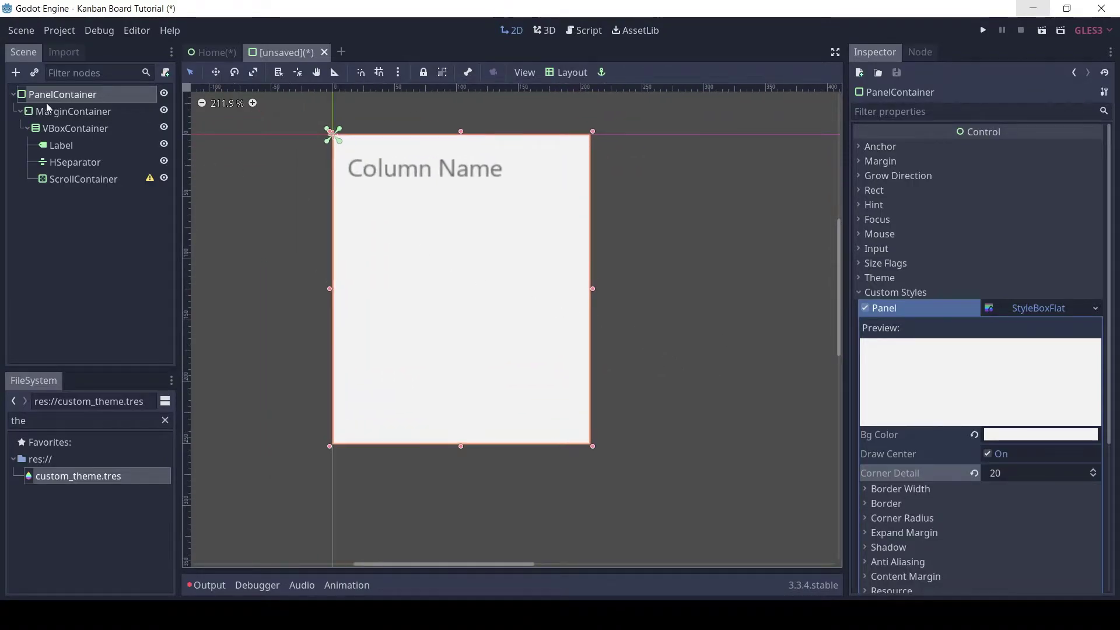
Set all four corner radii of the root PanelContainer's StyleBoxFlat to 5
click(886, 296)
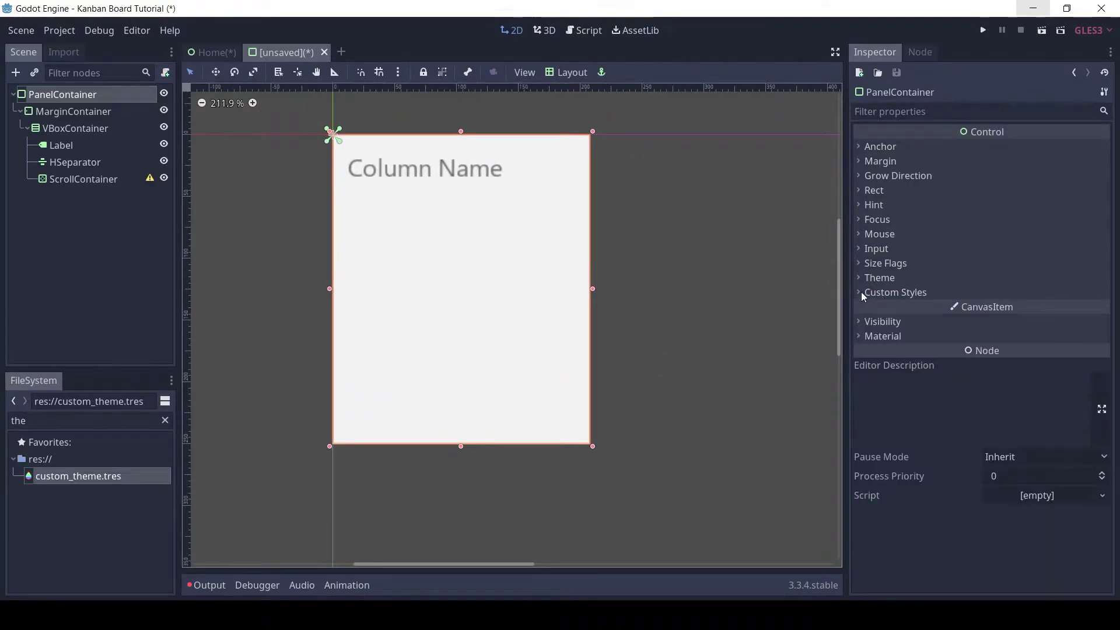
click(863, 294)
scroll(899, 368, down, 4)
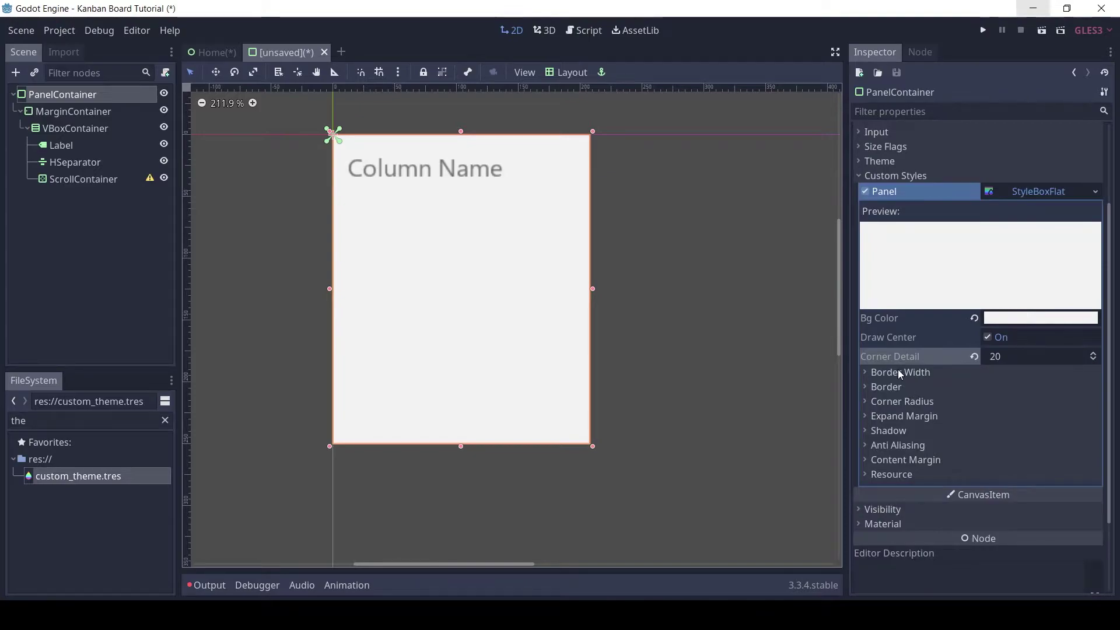
click(869, 400)
click(1008, 418)
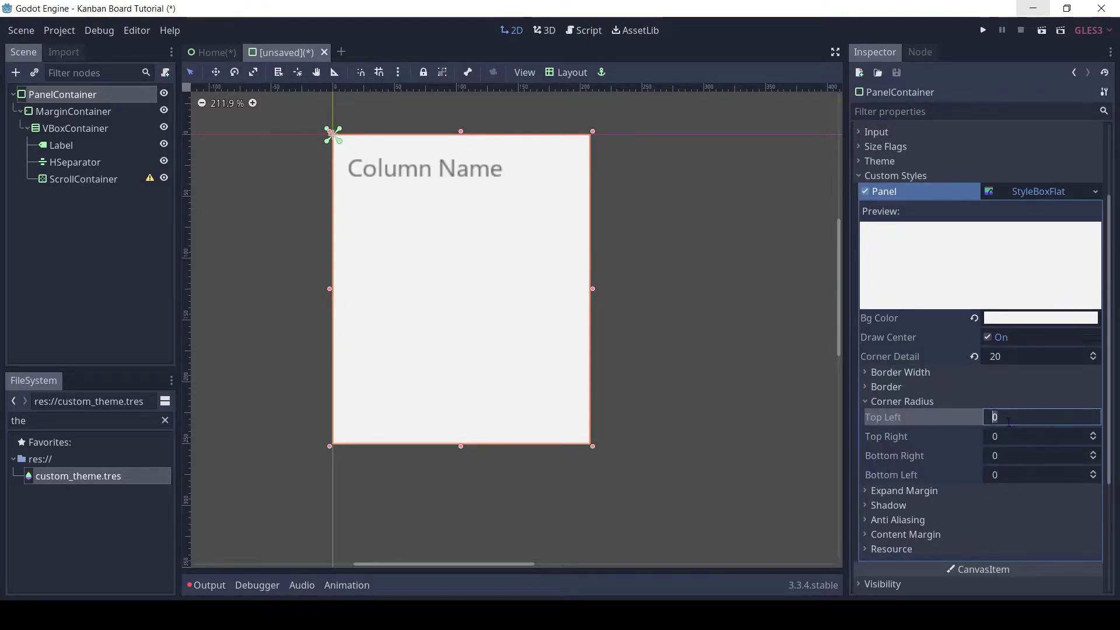
text(5)
key(Tab)
text(5)
key(Tab)
text(5)
key(Tab)
text(5)
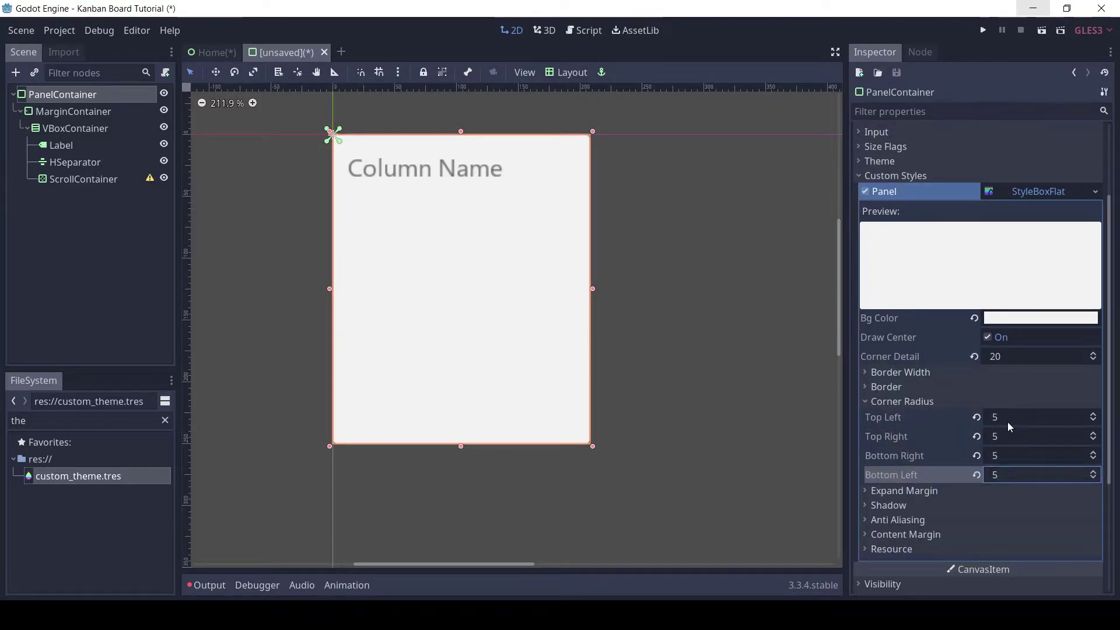
Increase the anti-aliasing size of the root panel's StyleBoxFlat and inspect the rounded corners on the canvas
click(905, 519)
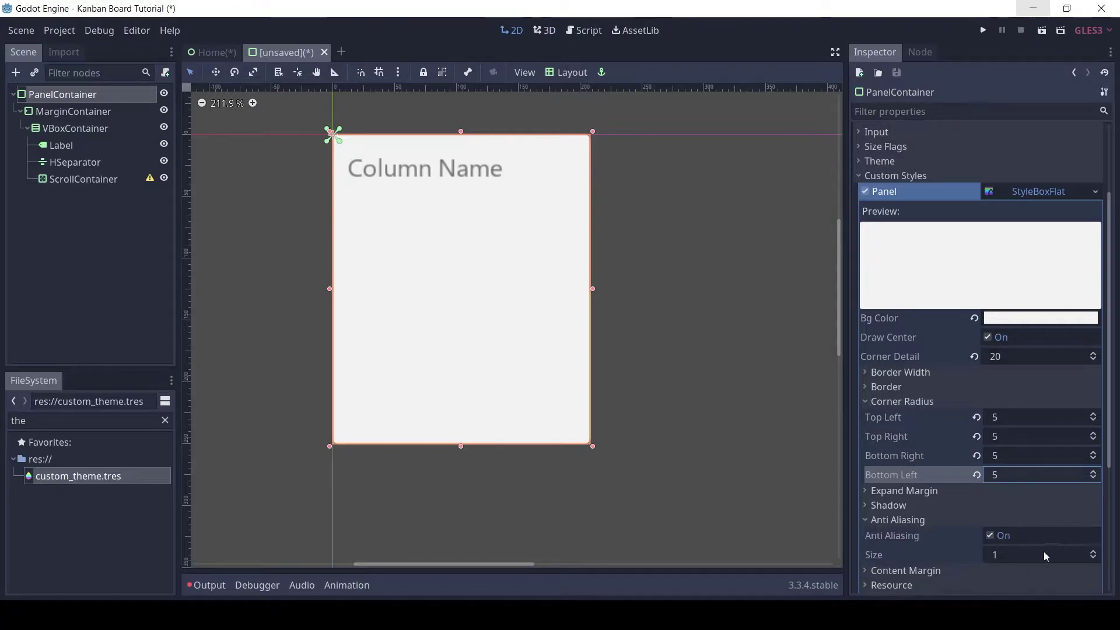
click(1092, 552)
click(779, 441)
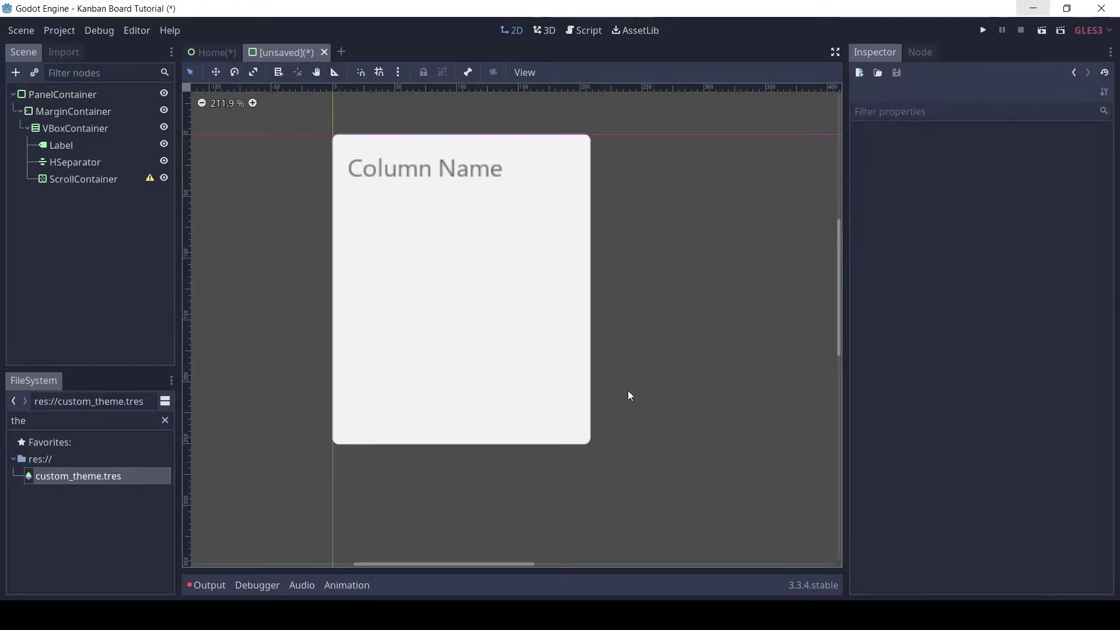
scroll(627, 390, up, 2)
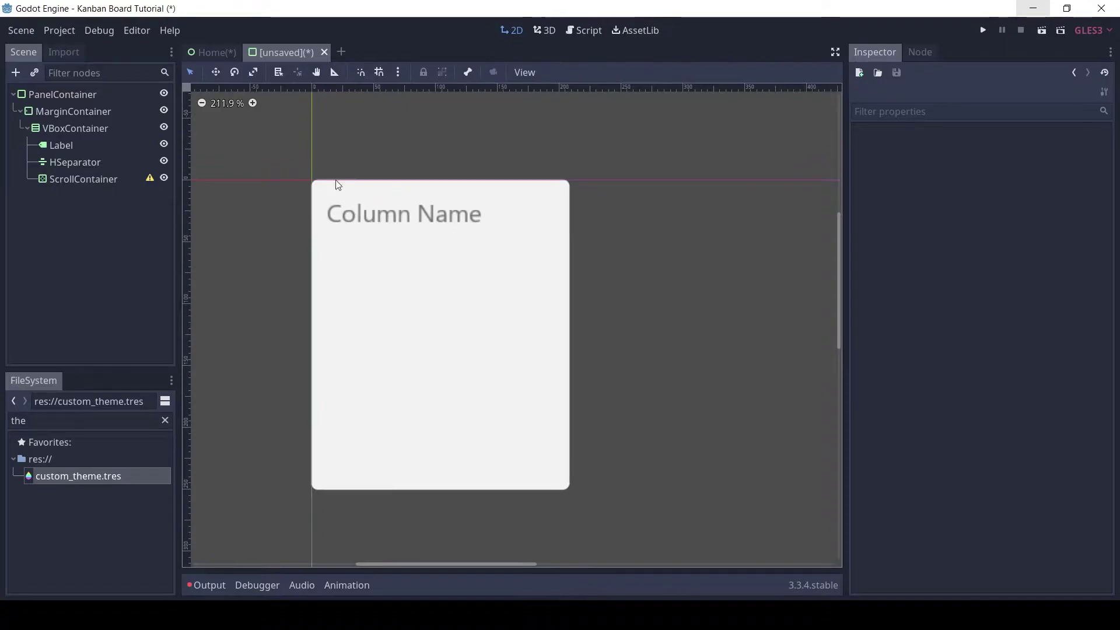
click(62, 145)
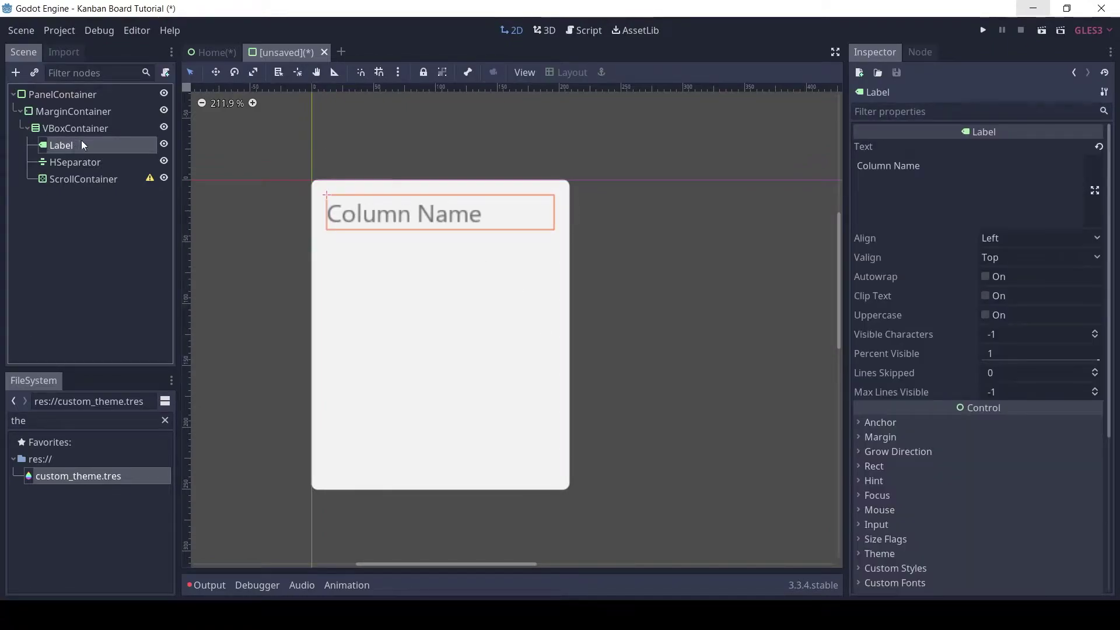
click(88, 162)
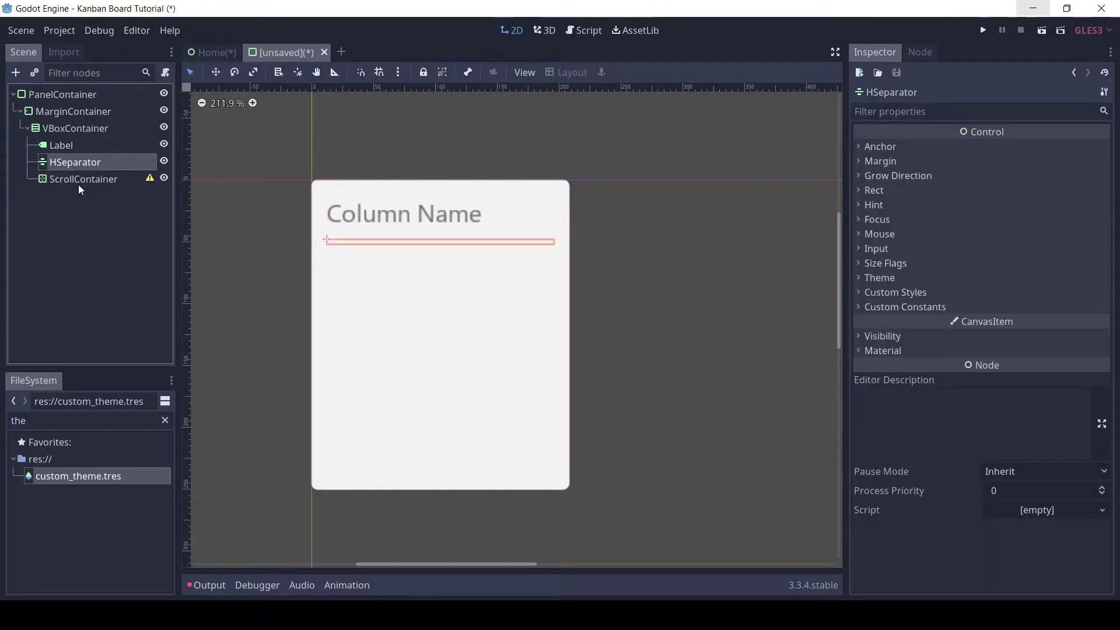
click(82, 180)
Add a second HSeparator node as a child of the VBoxContainer, below the ScrollContainer
click(50, 126)
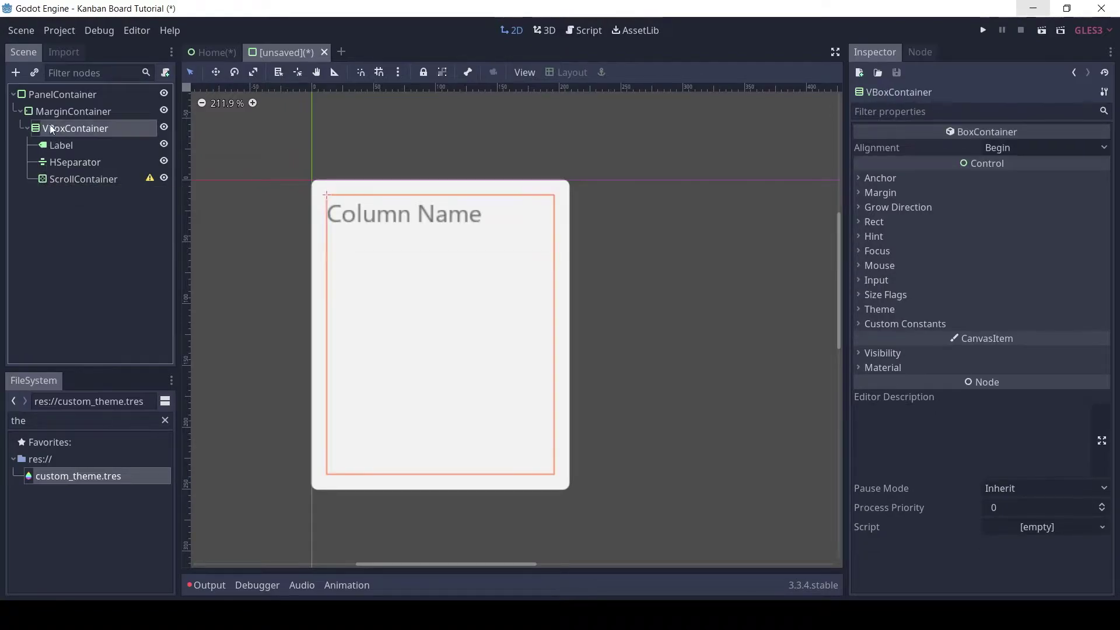
click(14, 73)
text(hspe)
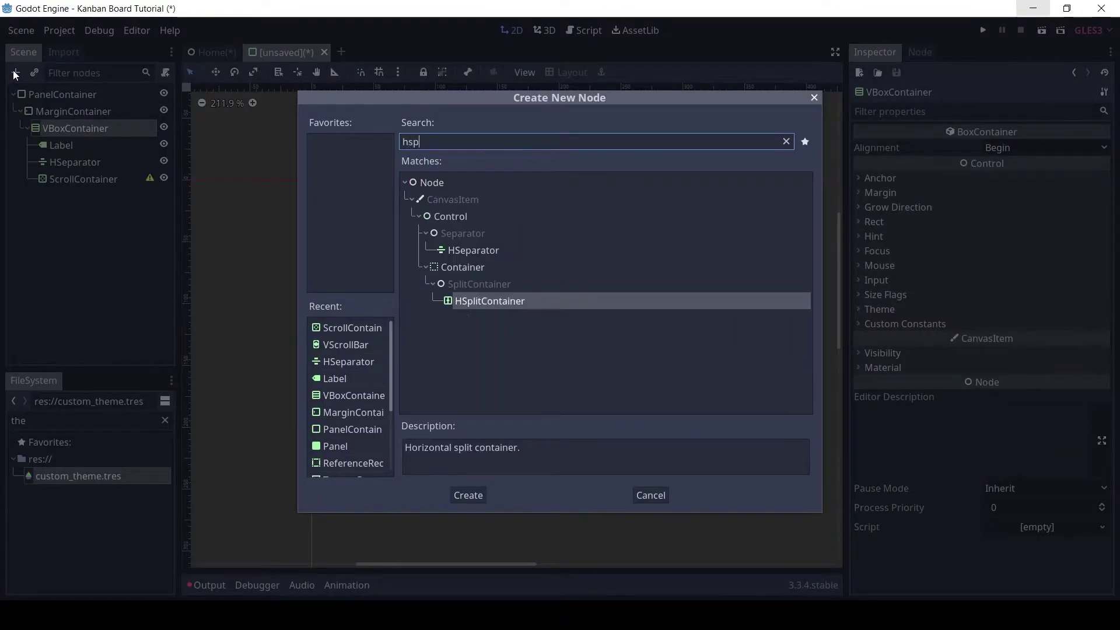
key(BackSpace)
key(BackSpace)
text(epar)
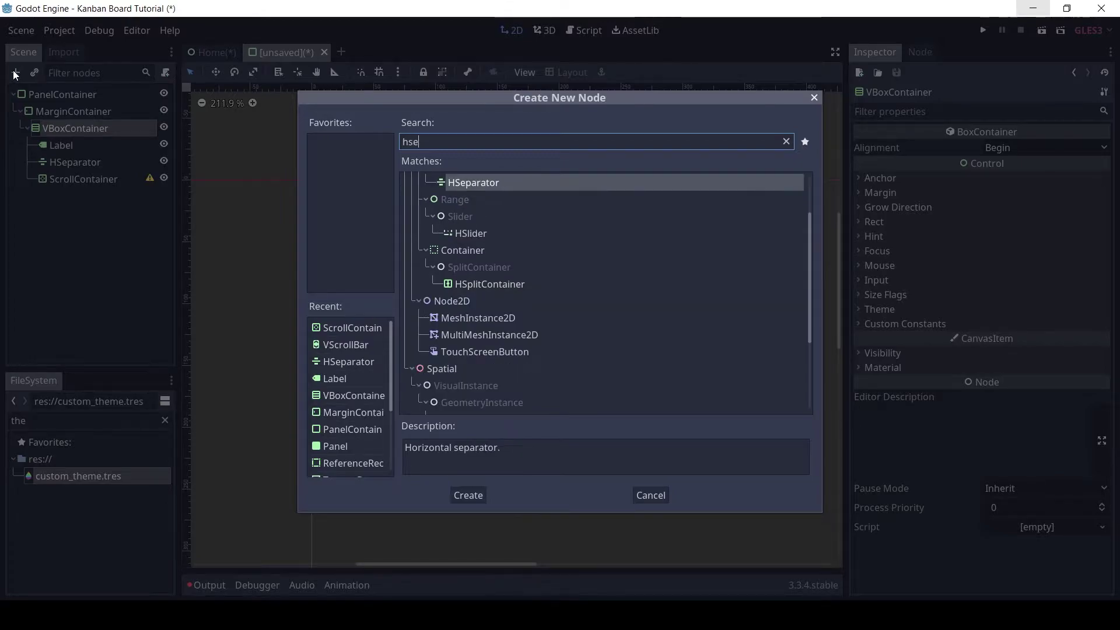
key(Return)
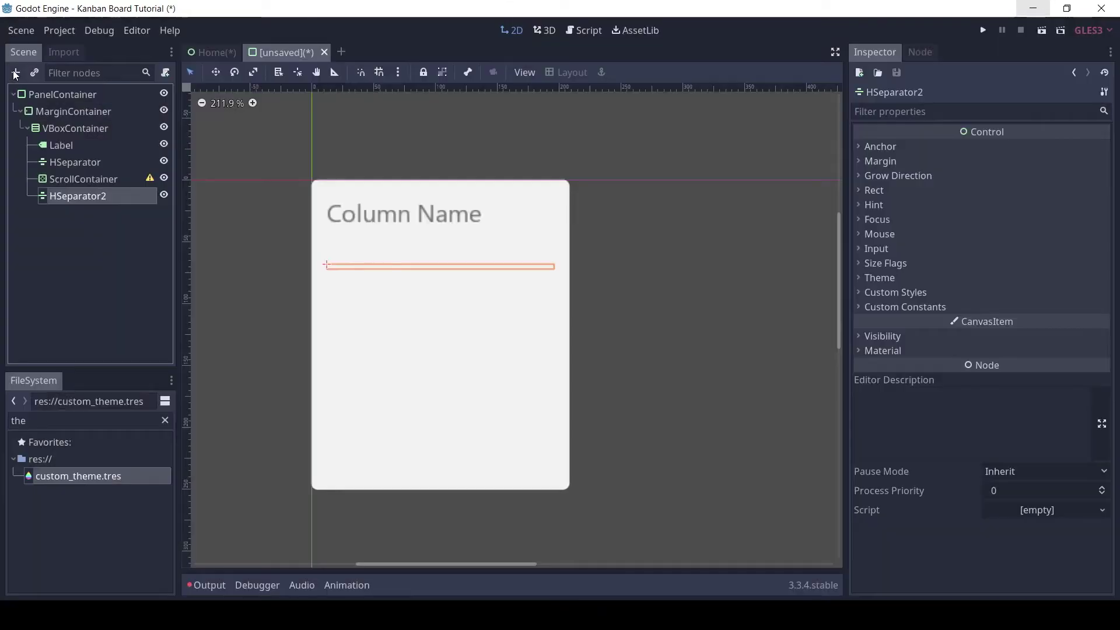
Add a Button node as a child of the VBoxContainer, below the second separator
click(39, 131)
click(16, 72)
text(button)
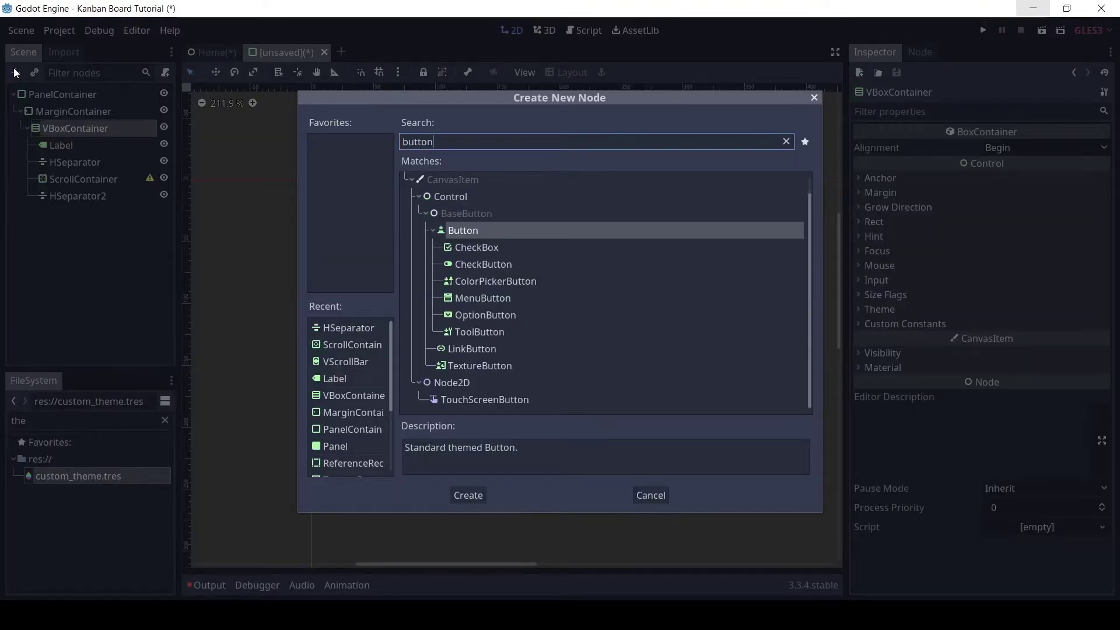
key(Return)
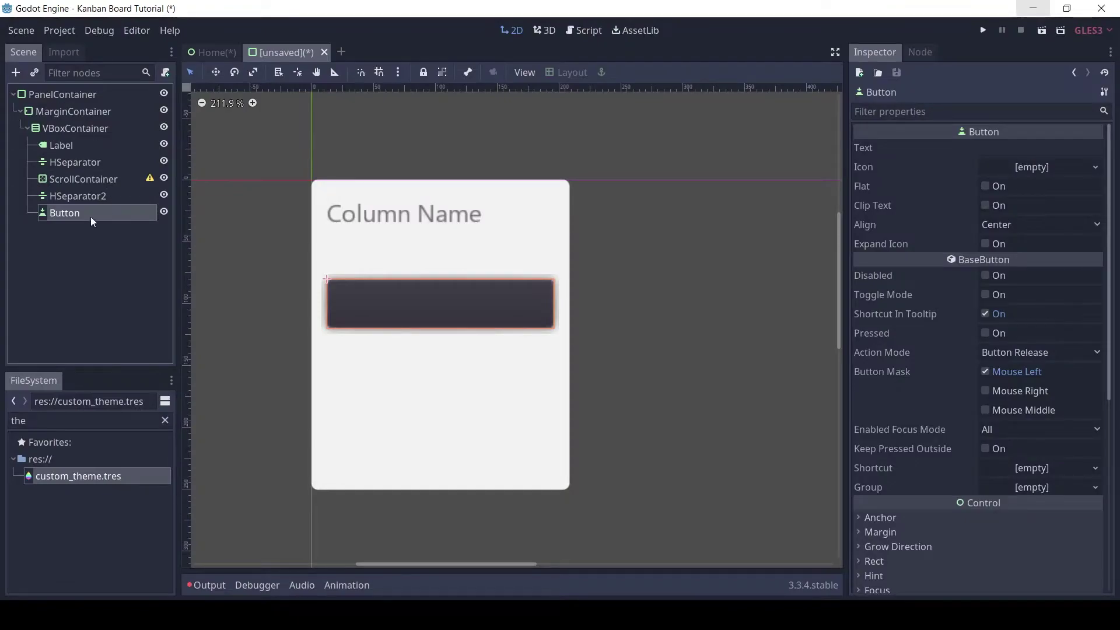
Override the first HSeparator's Separation constant with a value of 4
click(89, 165)
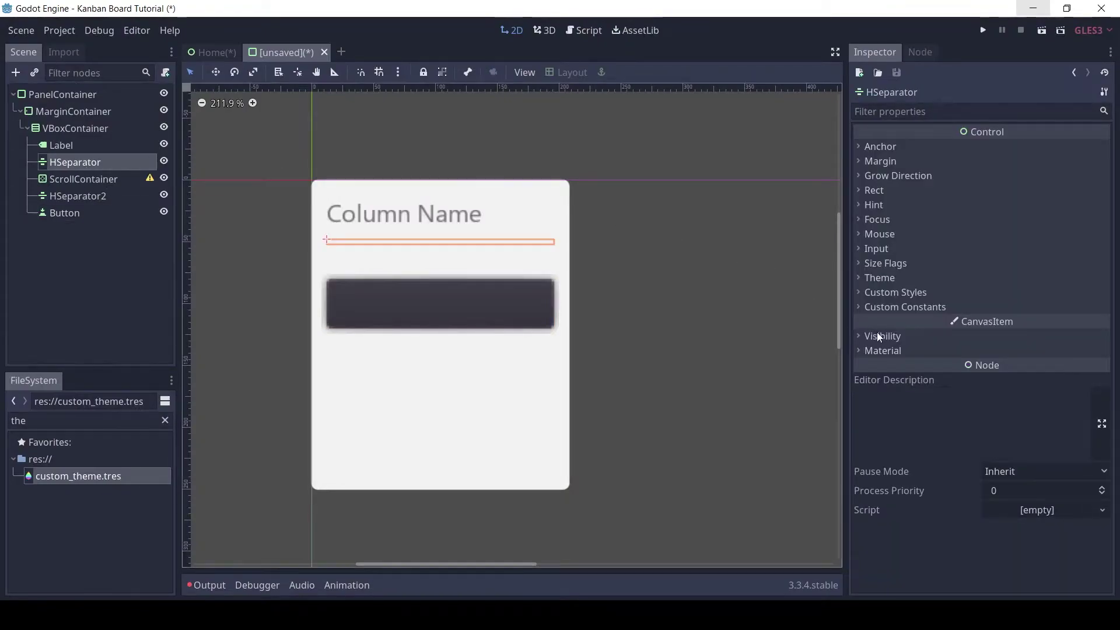
click(919, 306)
click(1026, 322)
text(4)
key(Return)
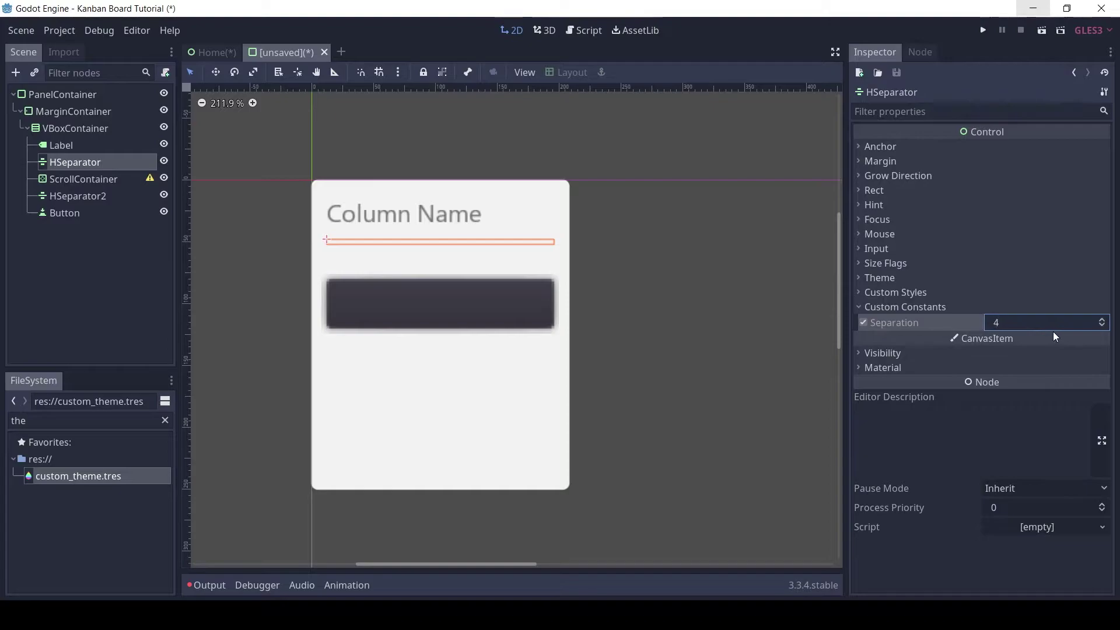
Override the second HSeparator's Separation constant with a value of 8
click(80, 197)
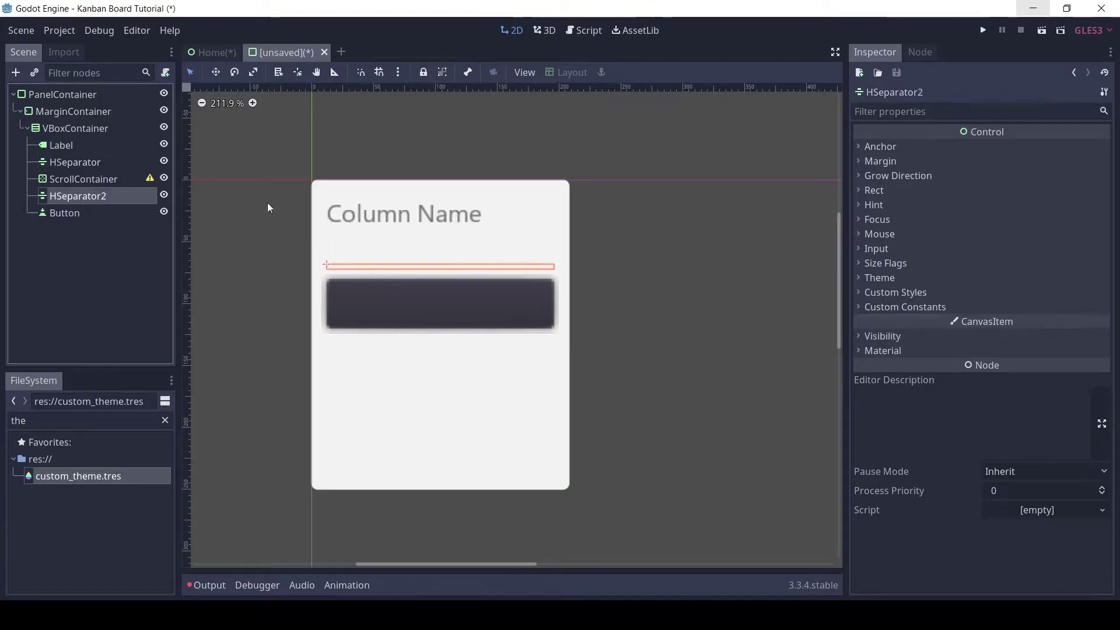
click(918, 306)
click(988, 323)
text(8)
key(Return)
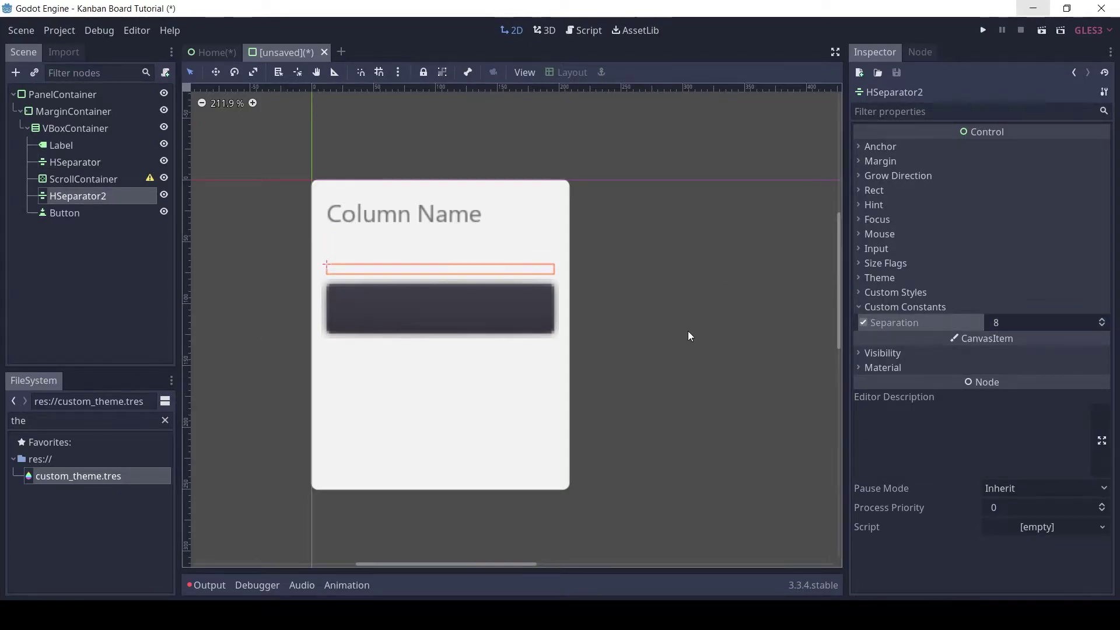
Add a MarginContainer inside the Button and nest an HBoxContainer within it
click(68, 214)
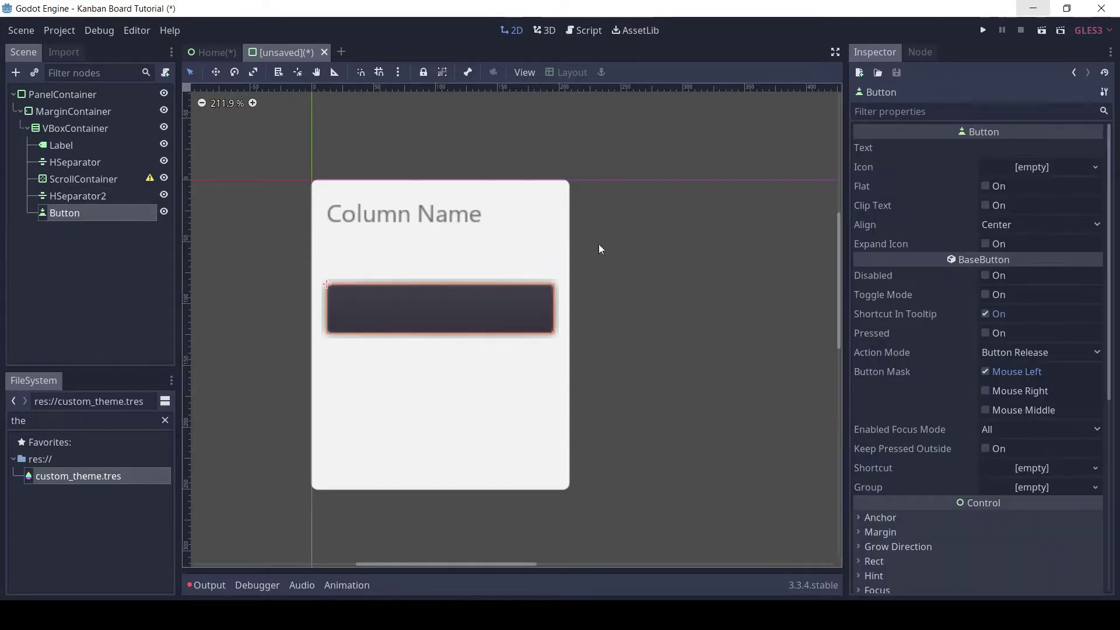
click(16, 73)
text(margin)
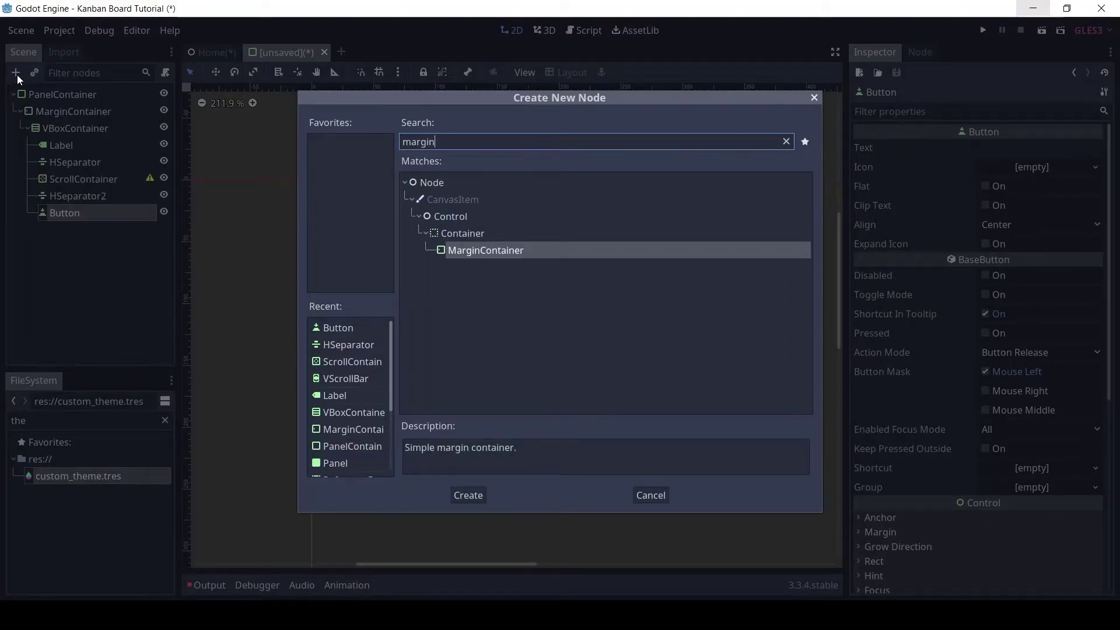
key(Return)
click(16, 73)
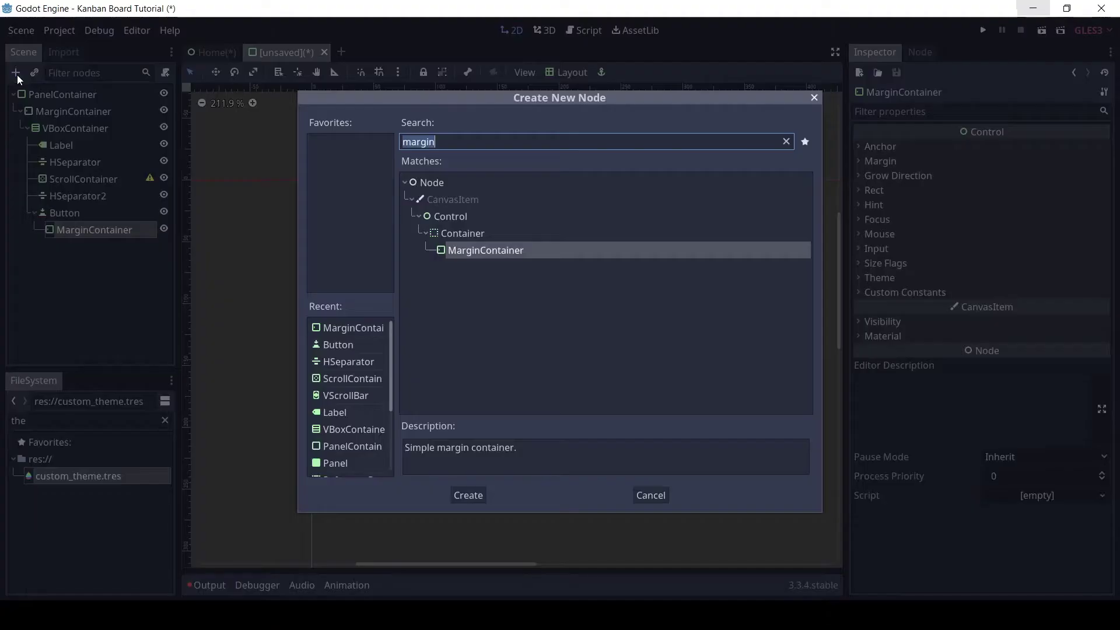
text(hbox)
key(Return)
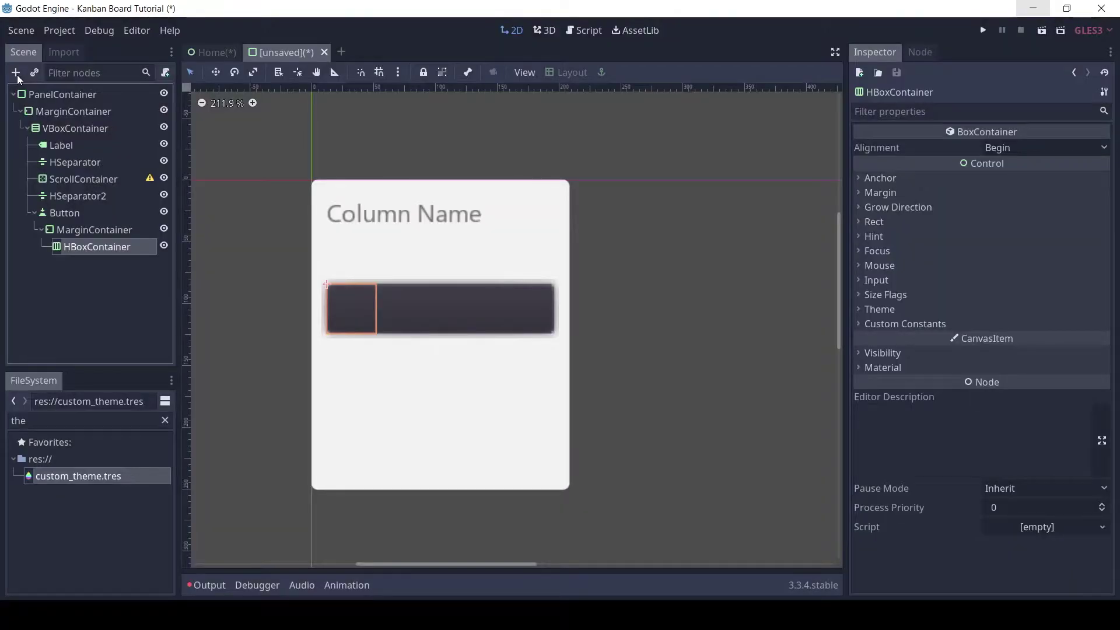
Add a TextureRect node as a child of the Button's HBoxContainer
click(16, 73)
text(texture)
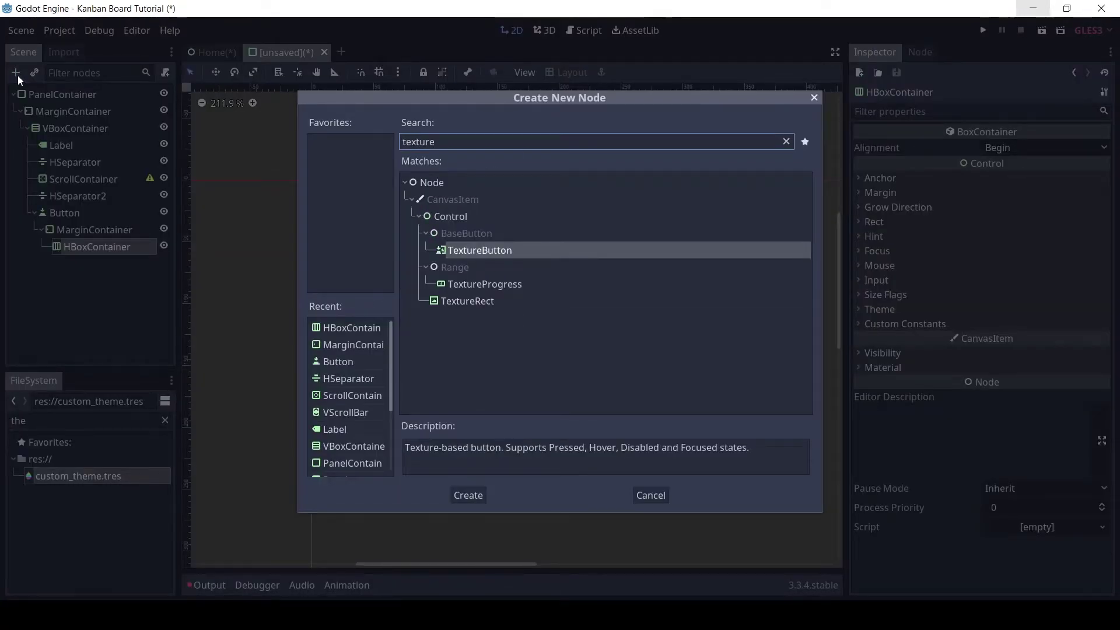
key(Down)
key(Down)
key(Return)
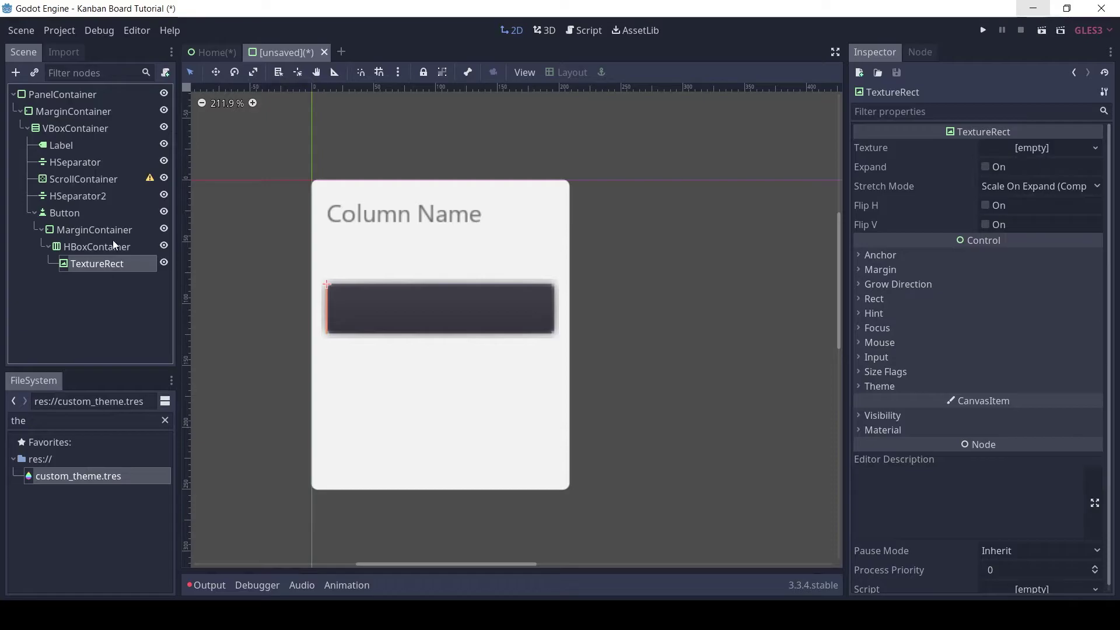
Add a Label node as a child of the Button's HBoxContainer
click(113, 244)
click(14, 73)
text(lab)
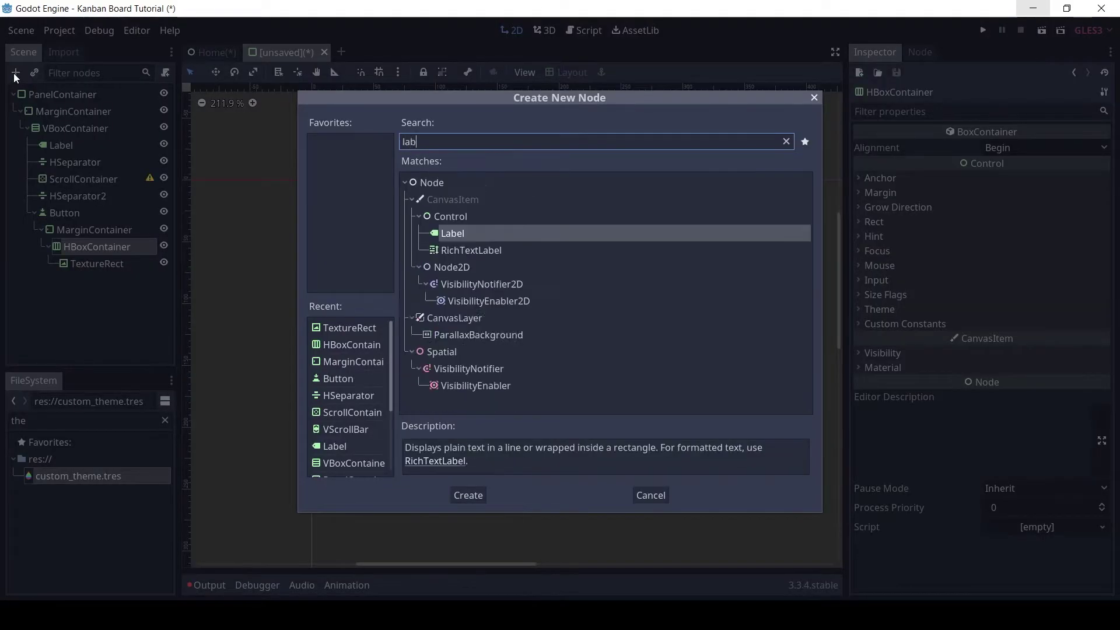
text(el)
key(Return)
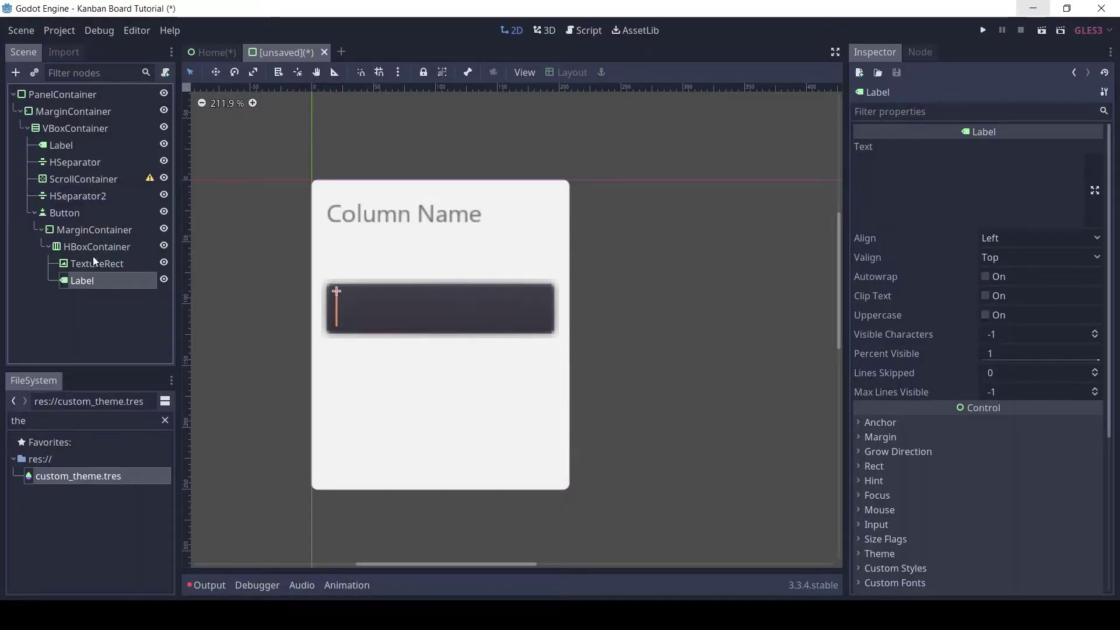
Find add_item.png in the project files and assign it as the TextureRect's texture
click(76, 213)
click(99, 263)
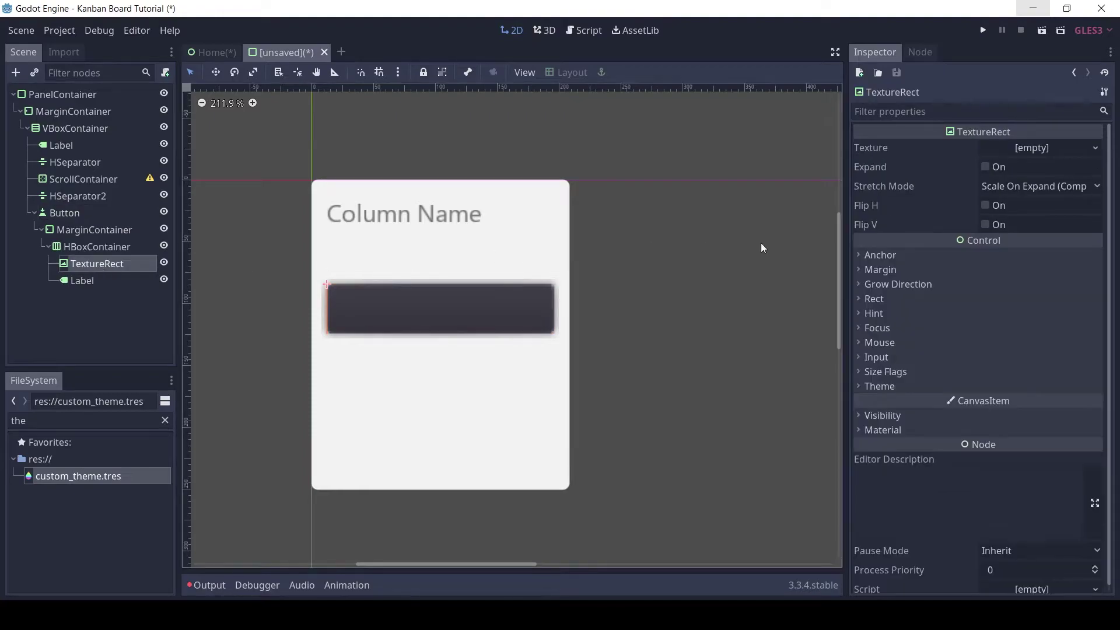
double_click(18, 420)
text(add)
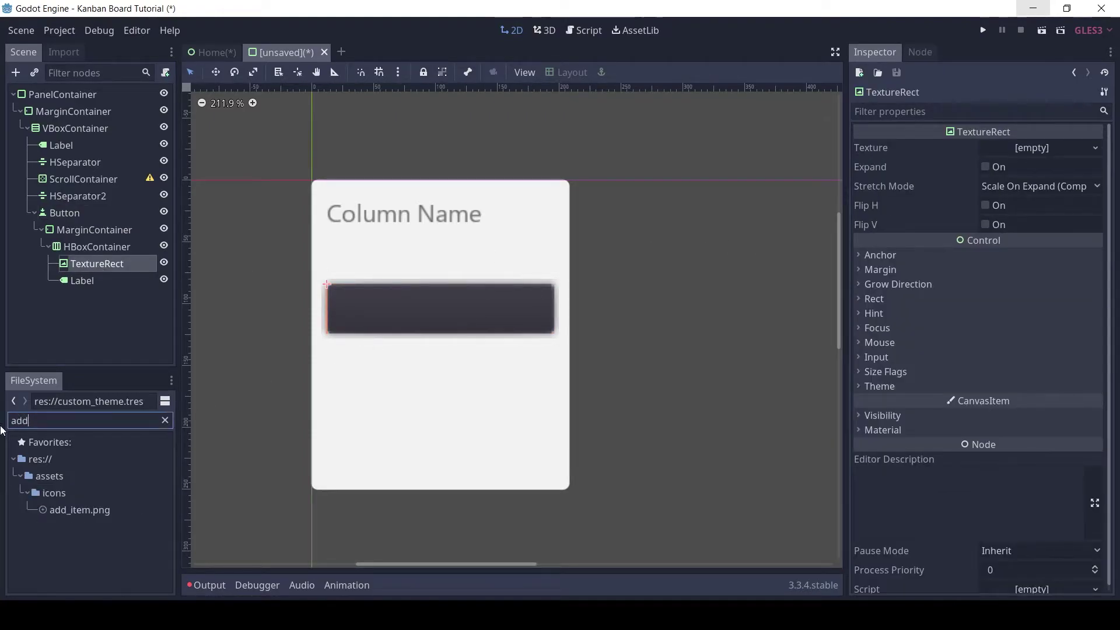
drag(80, 510, 1031, 150)
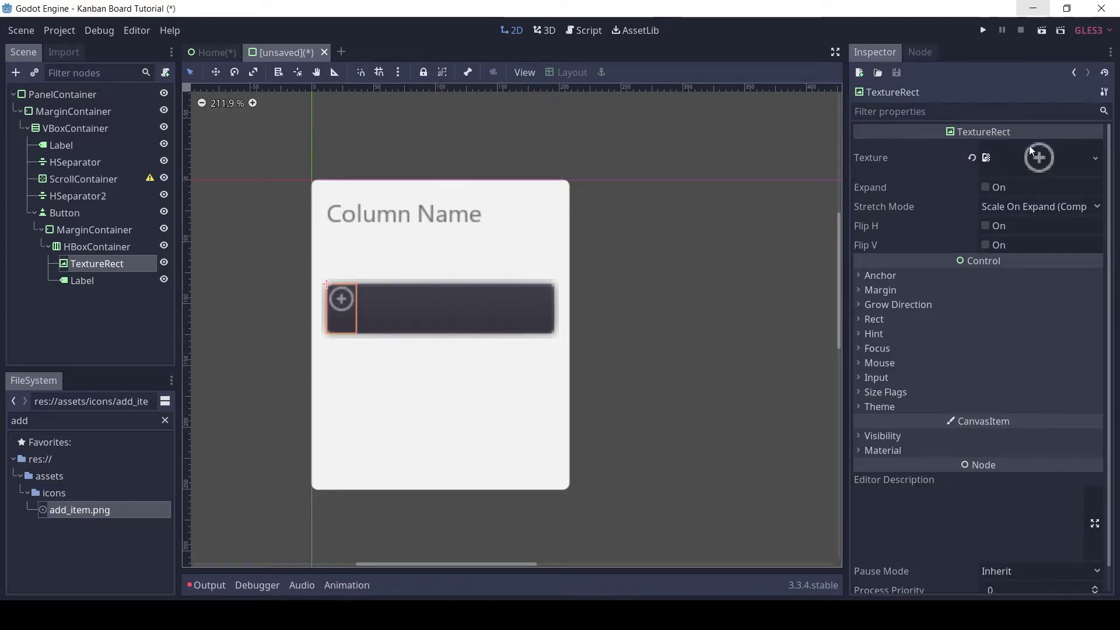
Set the text of the Label inside the Button to "Add item"
click(88, 280)
click(910, 169)
text(Add item)
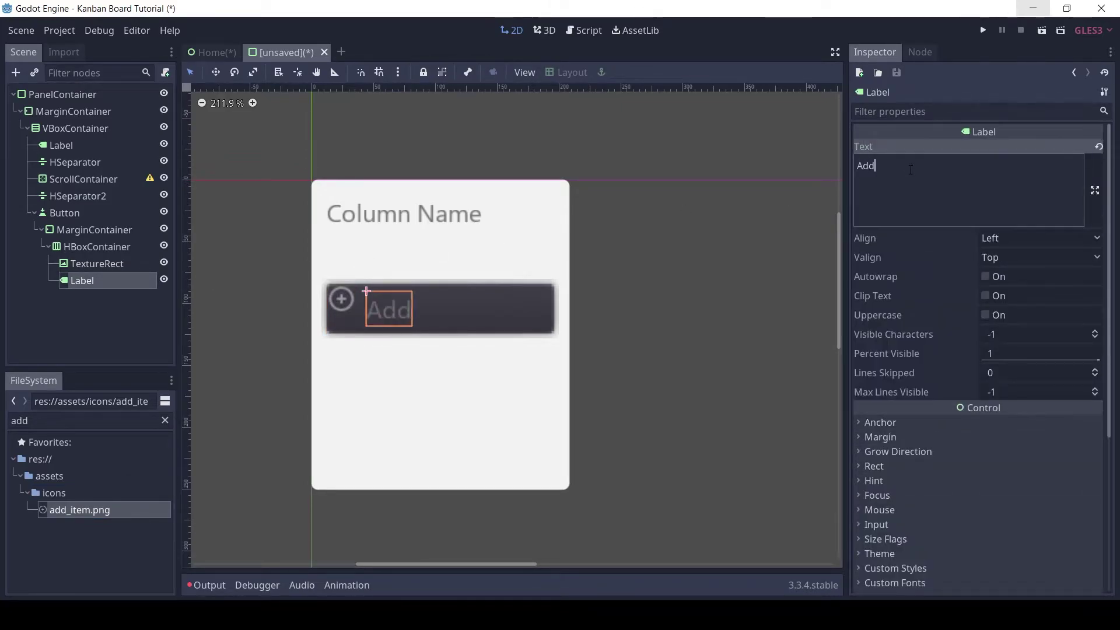
Set the TextureRect's stretch mode to Keep Aspect Centered
click(78, 267)
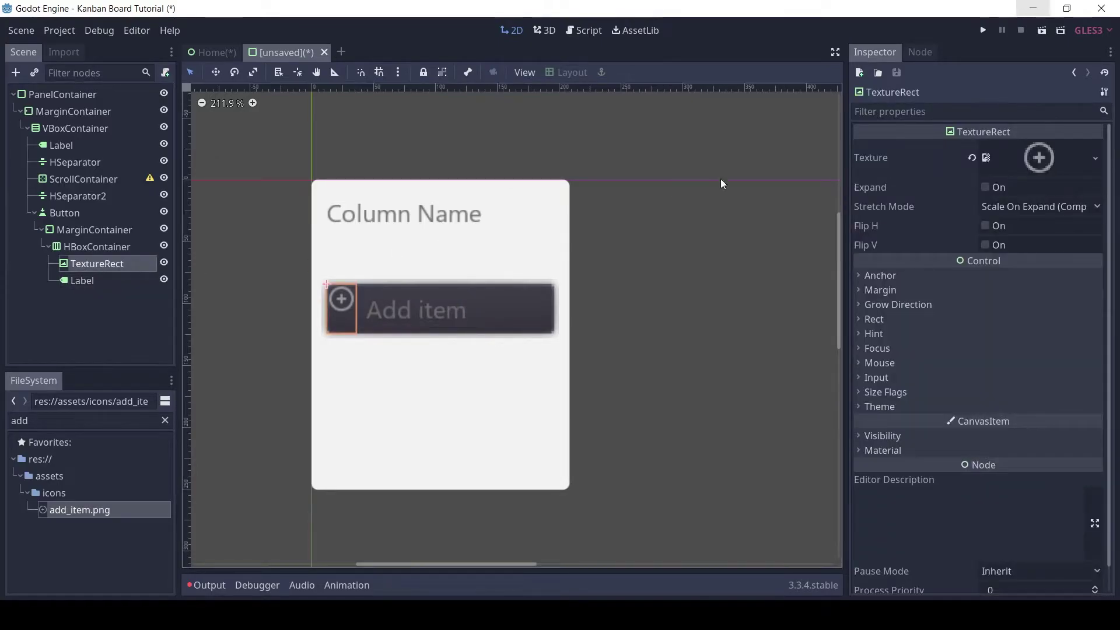
click(1062, 206)
click(1025, 325)
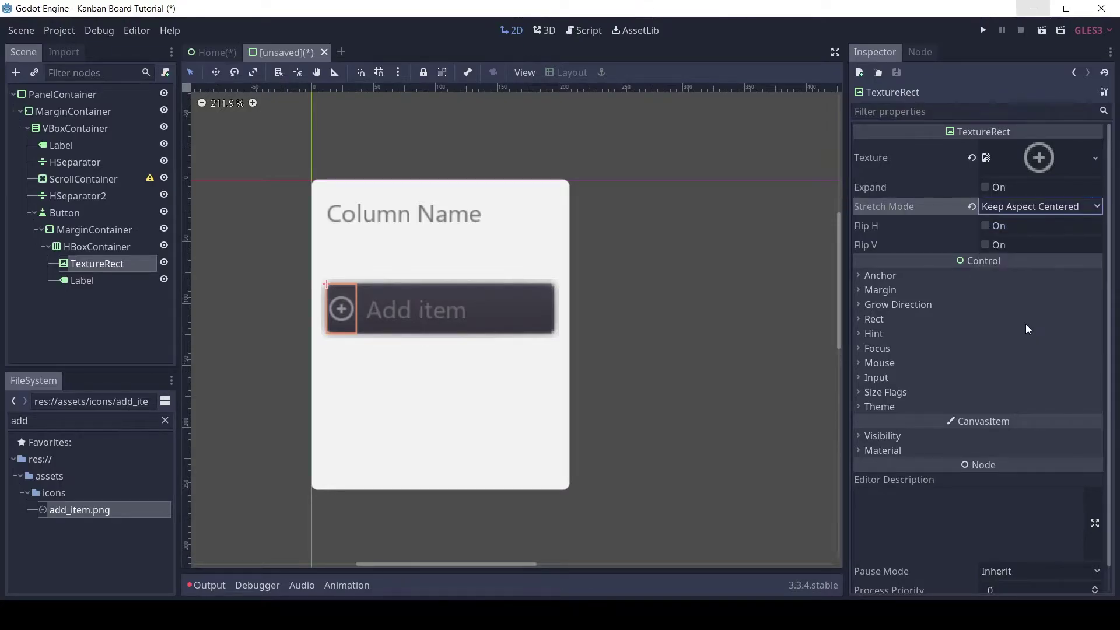
Override the Button's Focus and Normal custom styles with a new StyleBoxEmpty each
click(66, 215)
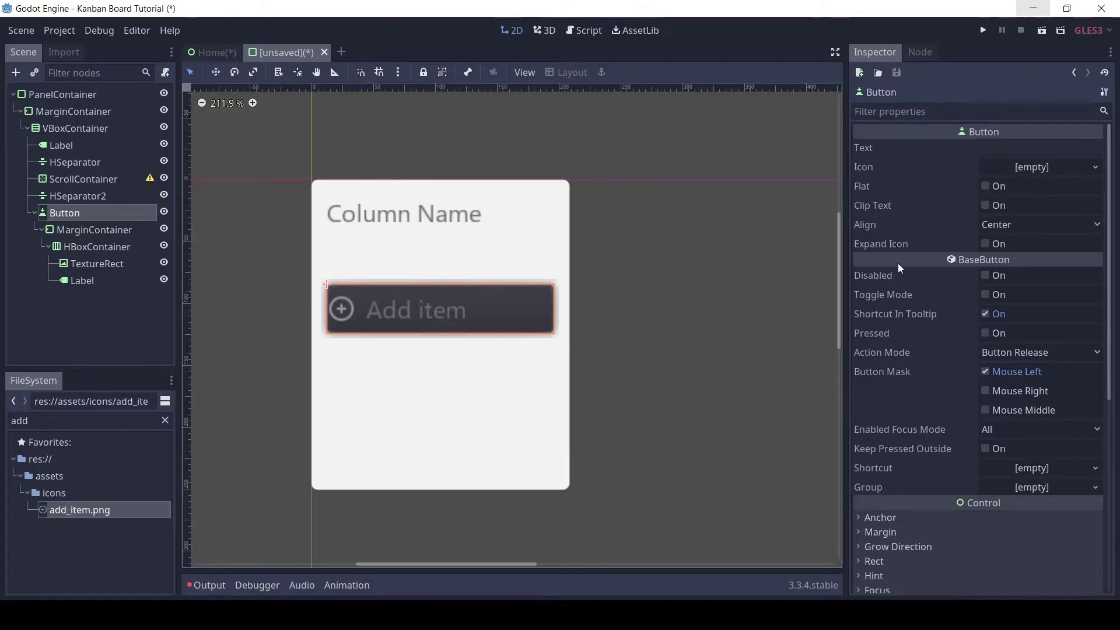
scroll(897, 263, down, 5)
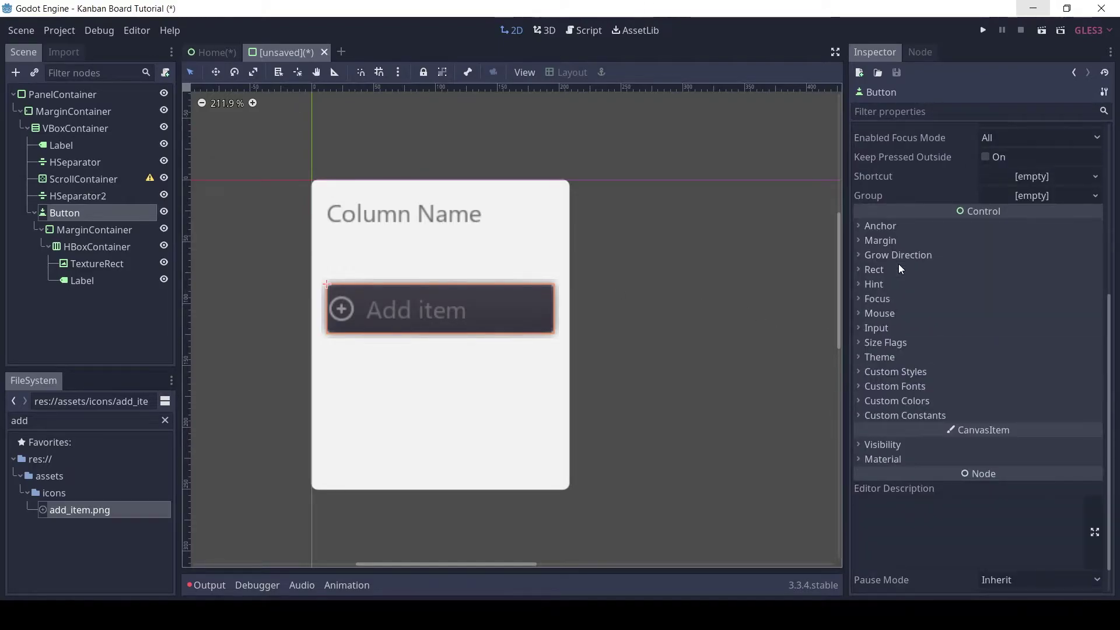
click(916, 372)
scroll(943, 373, down, 2)
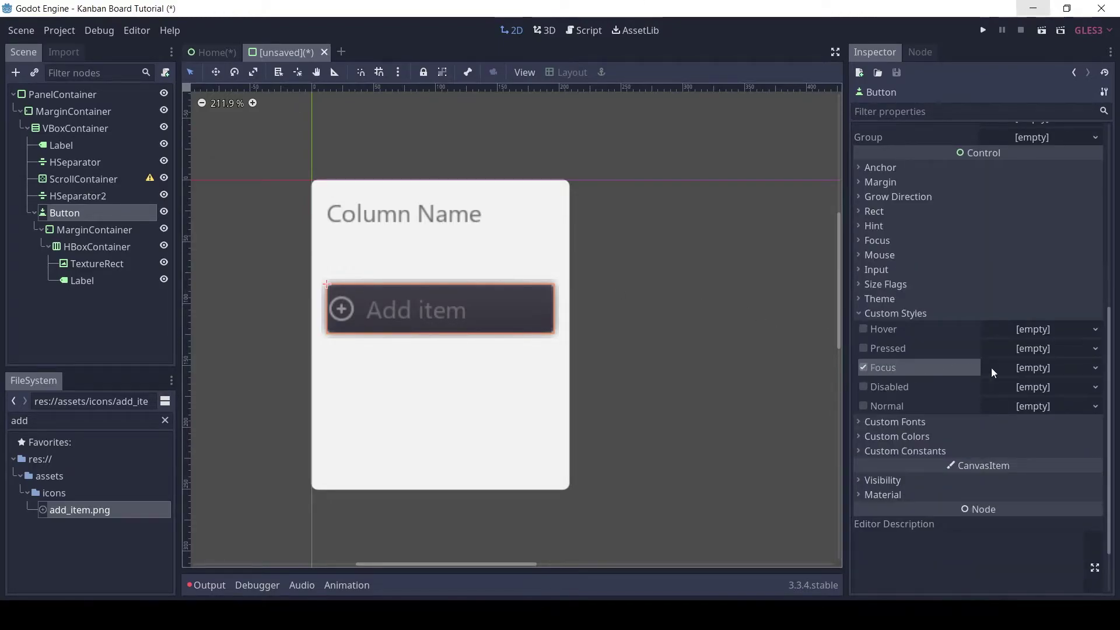
click(1039, 367)
click(1043, 383)
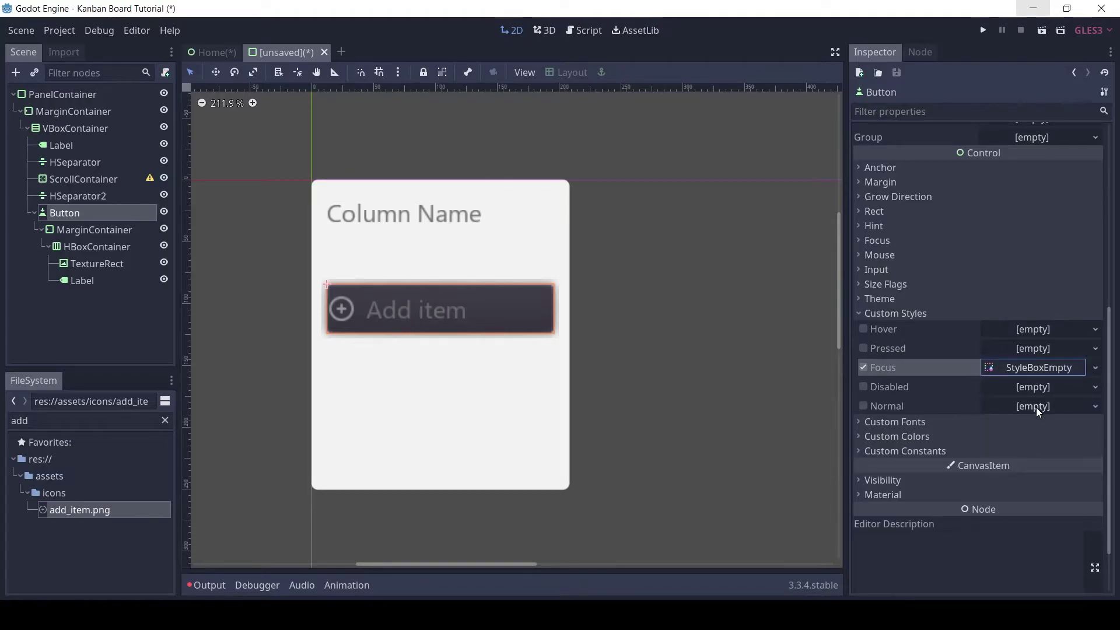
click(1041, 406)
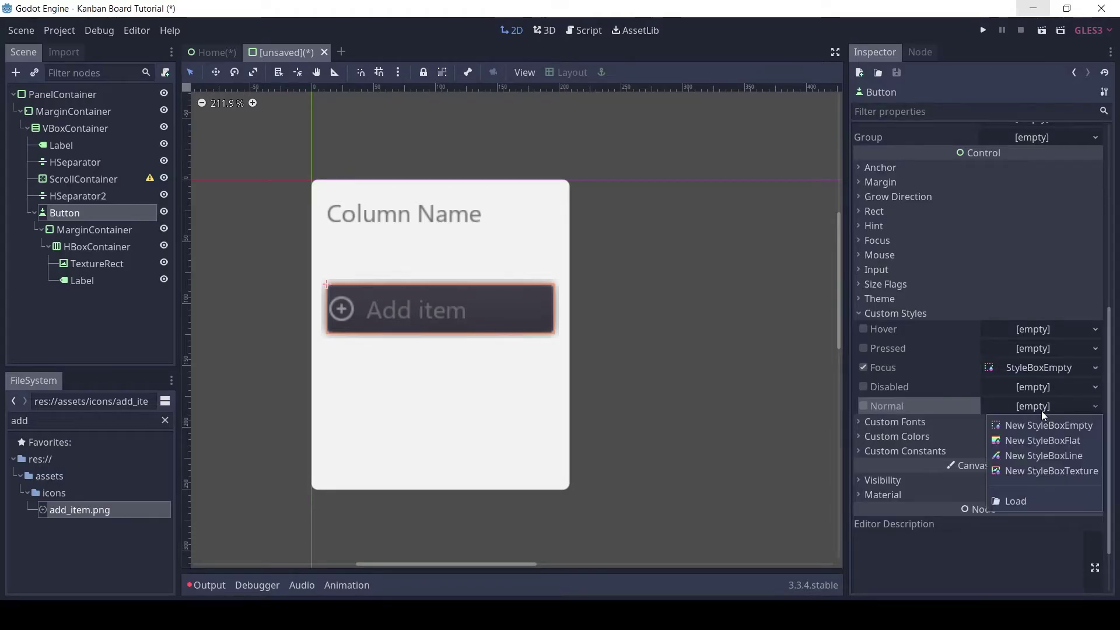
click(1039, 425)
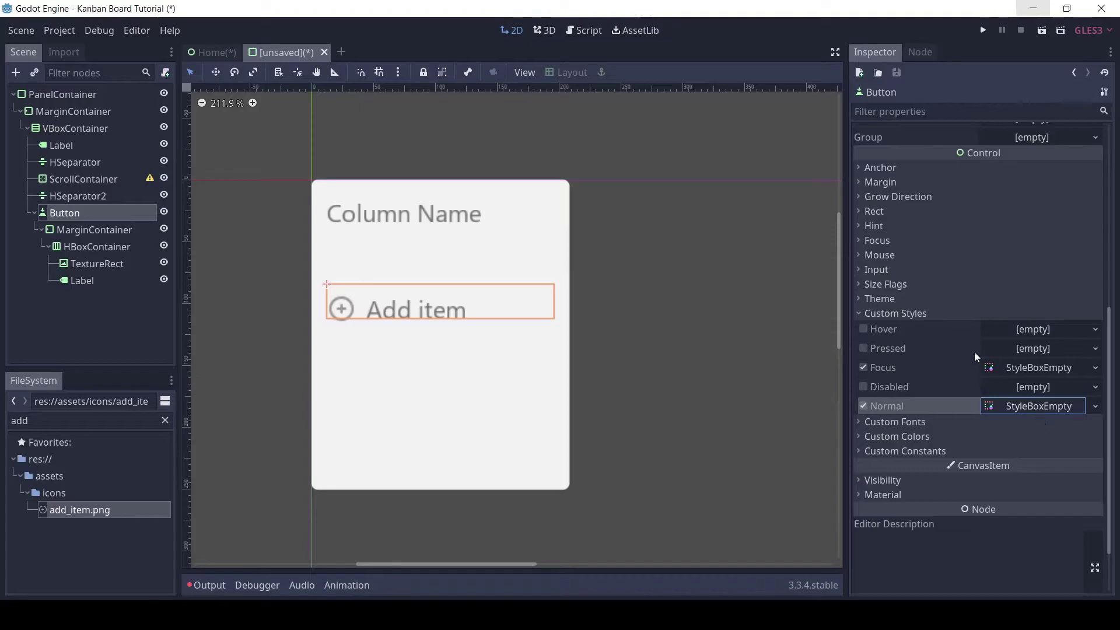
Give the Button's Pressed style a new StyleBoxFlat with background color dadbe2
click(1016, 348)
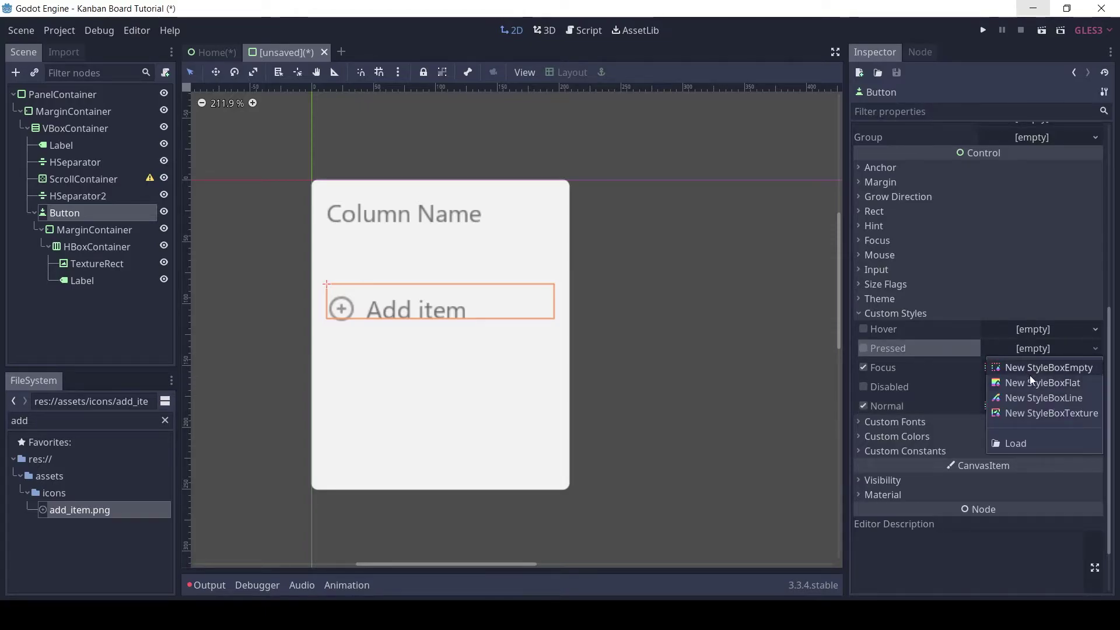
click(1030, 383)
click(1037, 348)
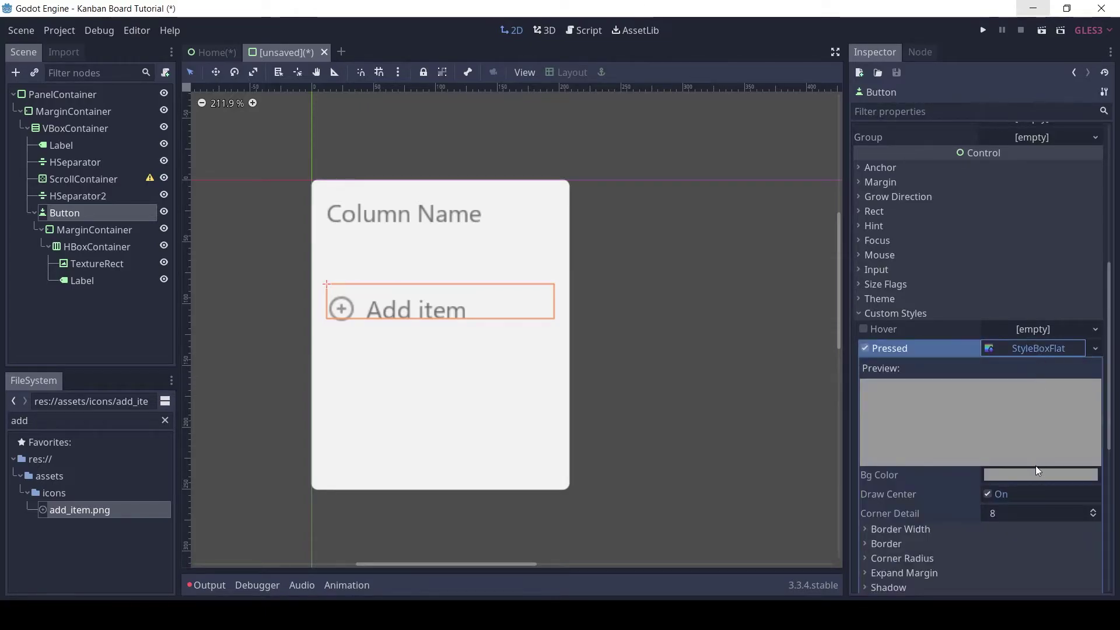
click(1021, 475)
text(dadbe2)
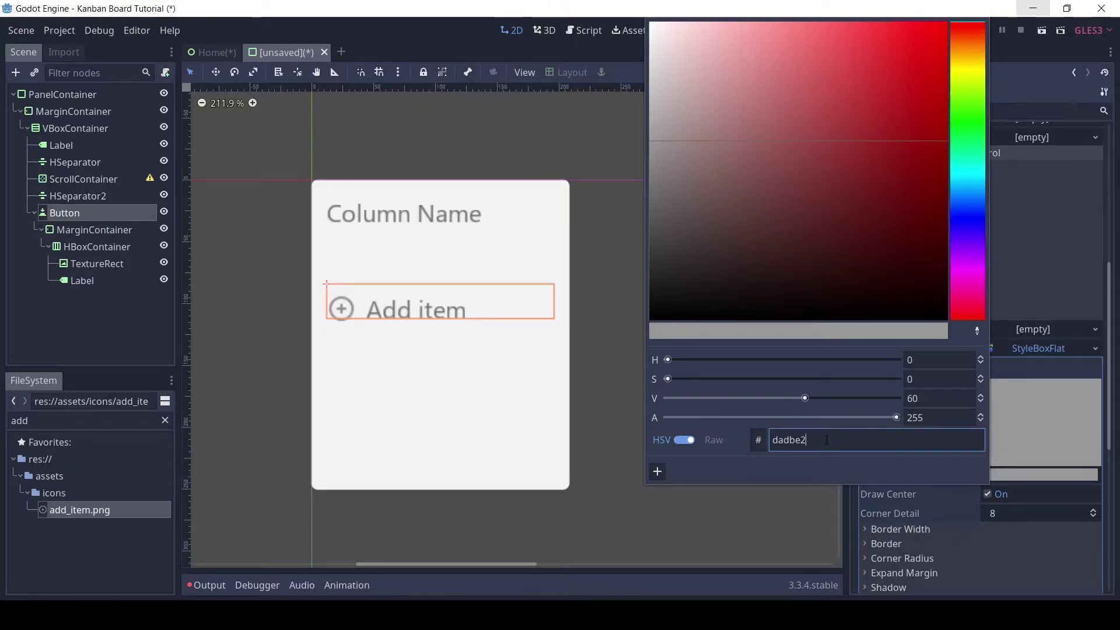
key(Return)
Set the Pressed StyleBoxFlat's corner detail to 20 and all four corner radii to 5
click(1040, 511)
text(20)
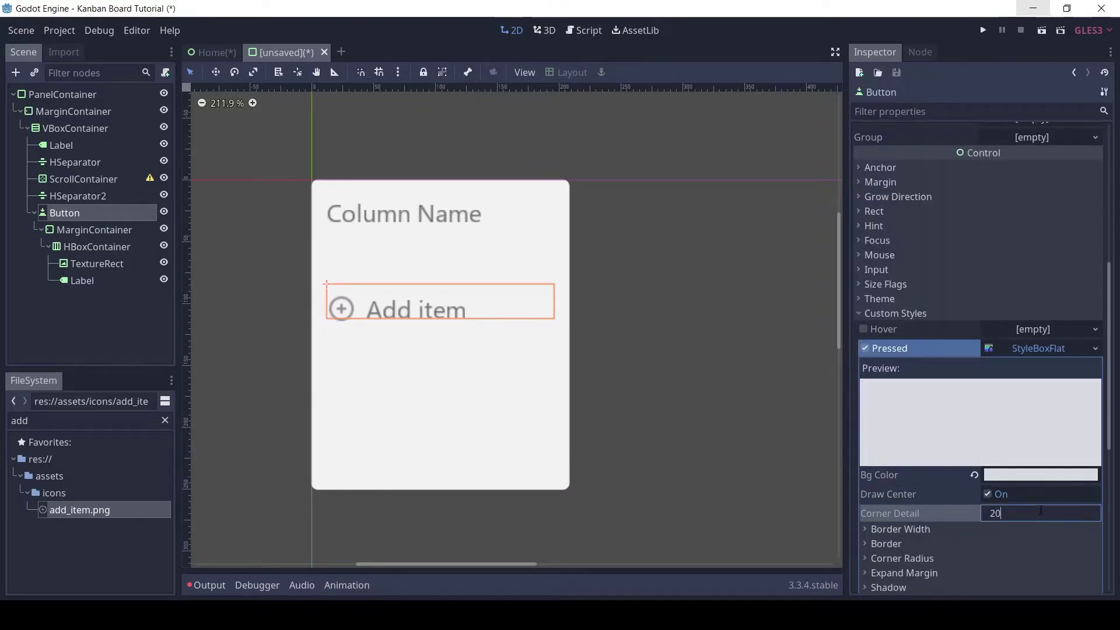
key(Return)
scroll(967, 435, down, 5)
click(928, 384)
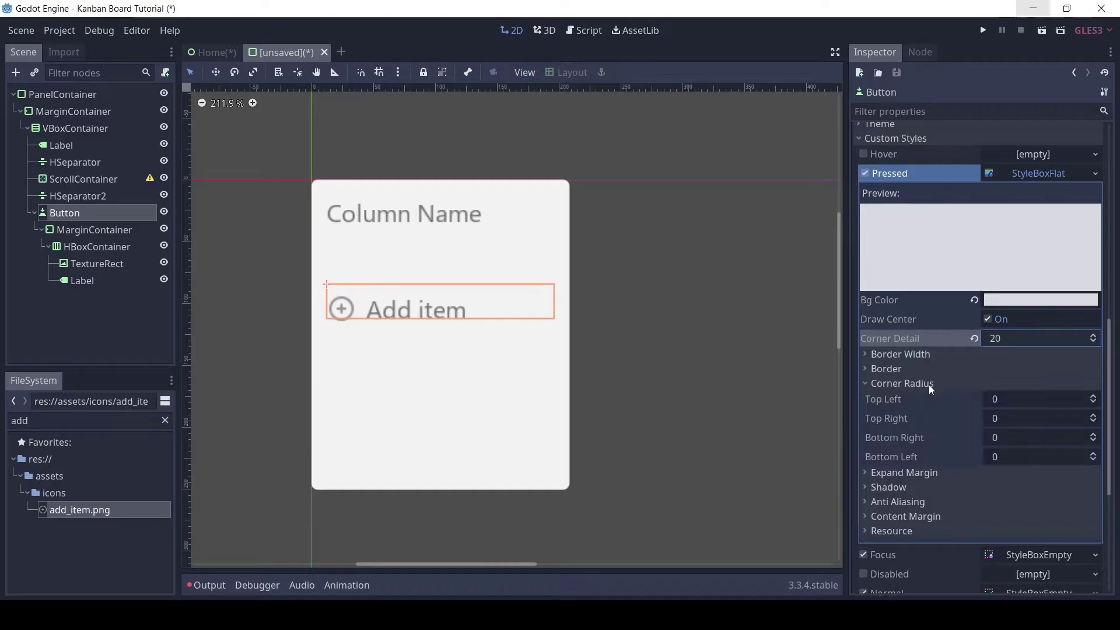
click(1022, 399)
text(5)
key(Tab)
text(5)
key(Tab)
text(5)
key(Tab)
text(5)
key(Return)
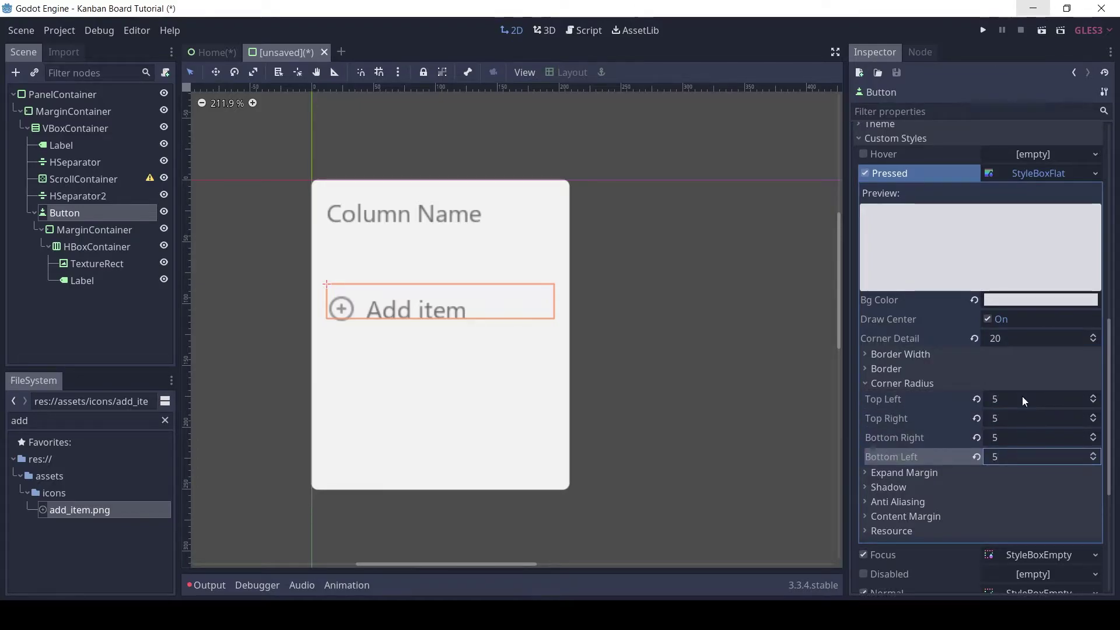
click(897, 383)
Reuse the Pressed StyleBoxFlat as the Button's Hover style
scroll(942, 354, up, 5)
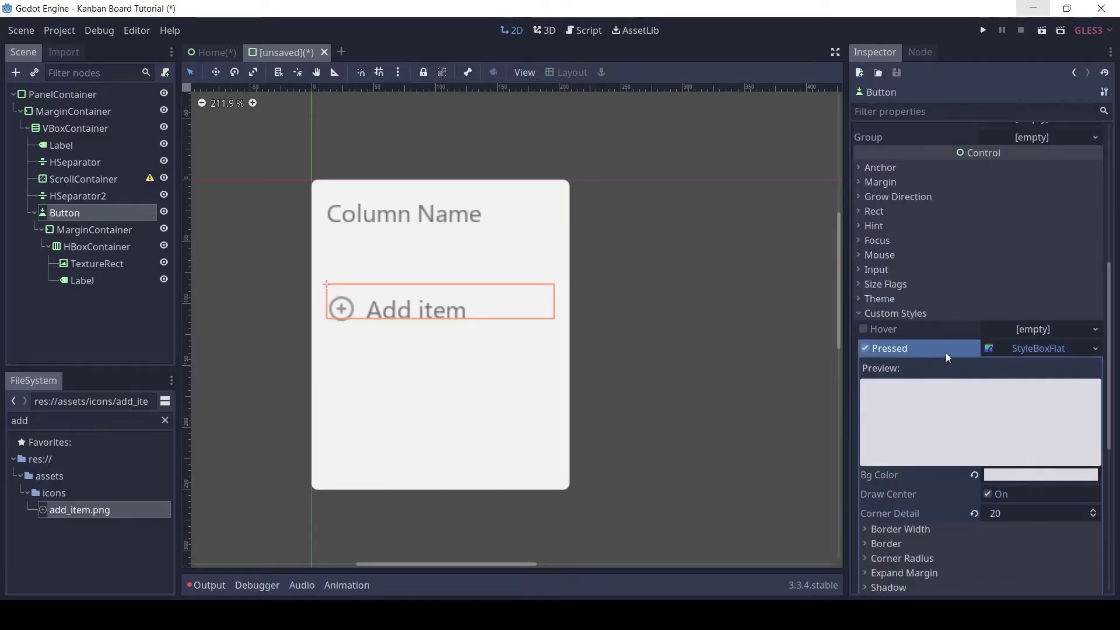
click(1033, 354)
drag(1035, 349, 1042, 330)
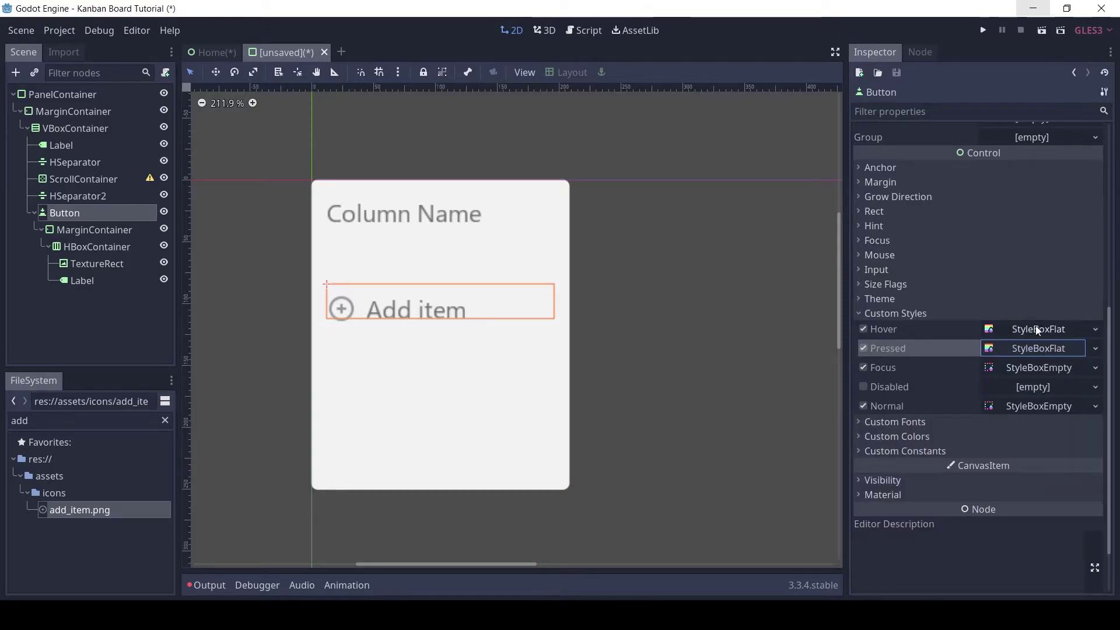
Apply the Full Rect layout to the MarginContainer inside the Button
click(88, 229)
click(568, 73)
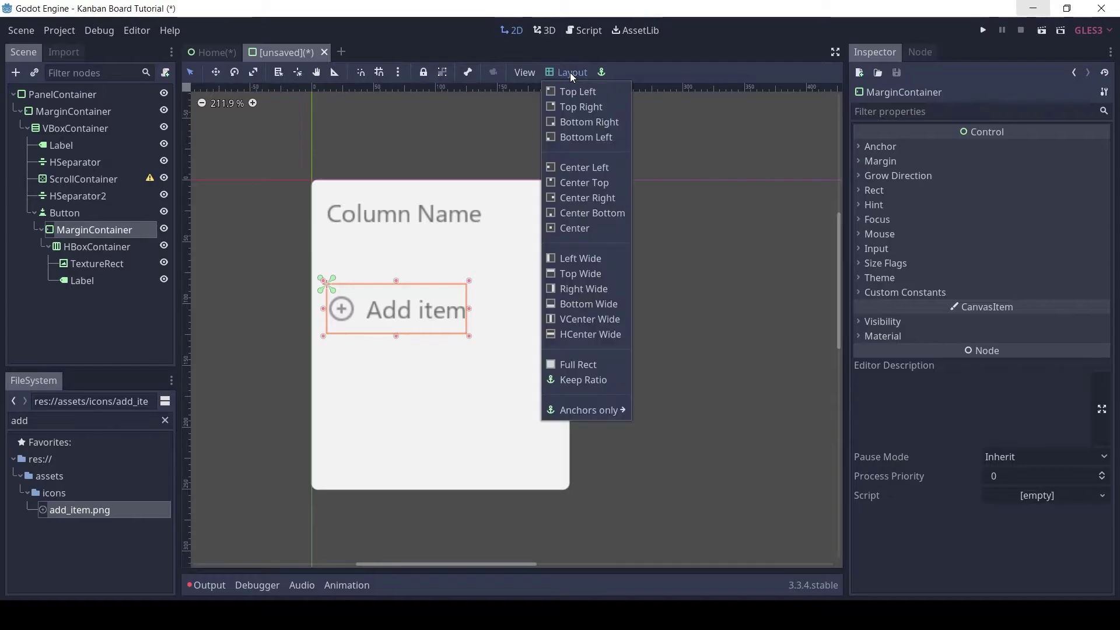
click(591, 365)
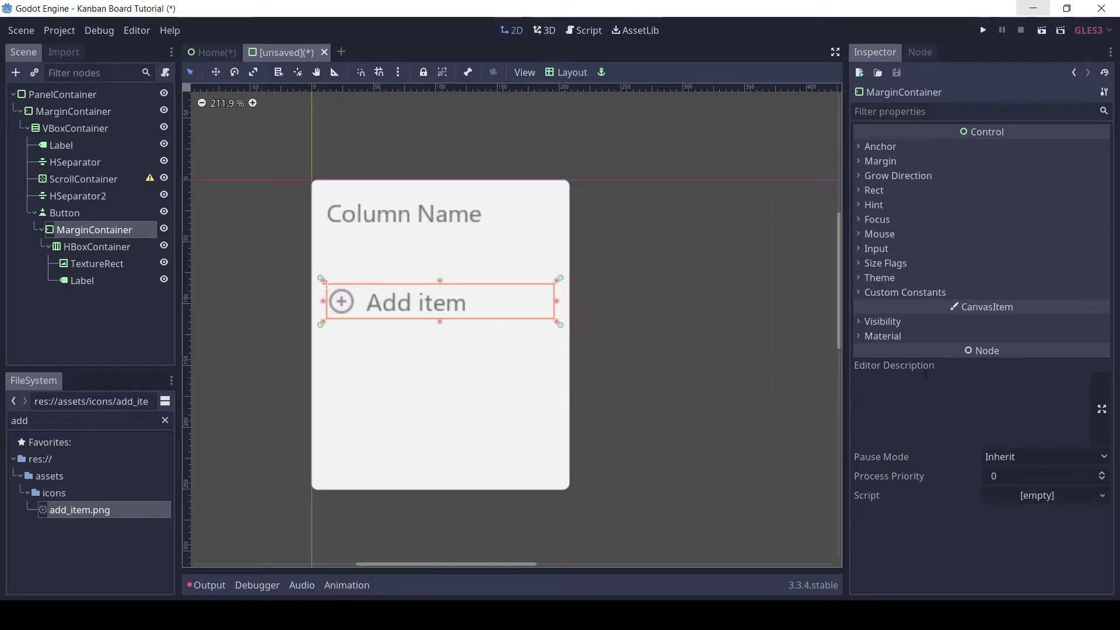
Override the right, top, left and bottom margin constants of the Button's MarginContainer with 5
click(920, 293)
click(1012, 308)
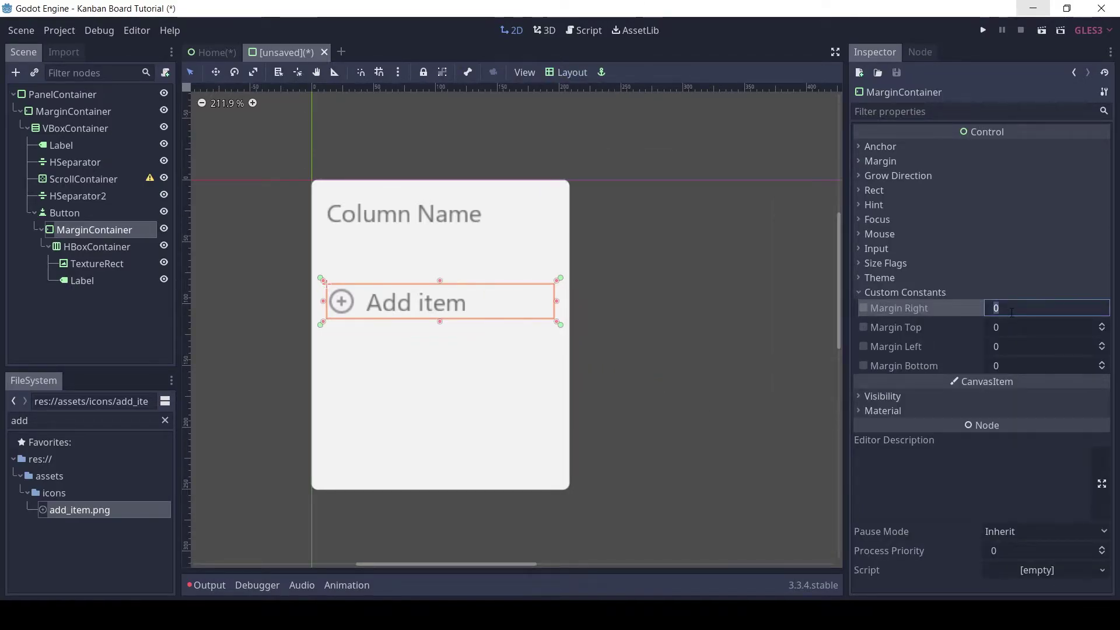
text(5)
key(Tab)
text(5)
key(Tab)
text(5)
key(Tab)
text(5)
key(Return)
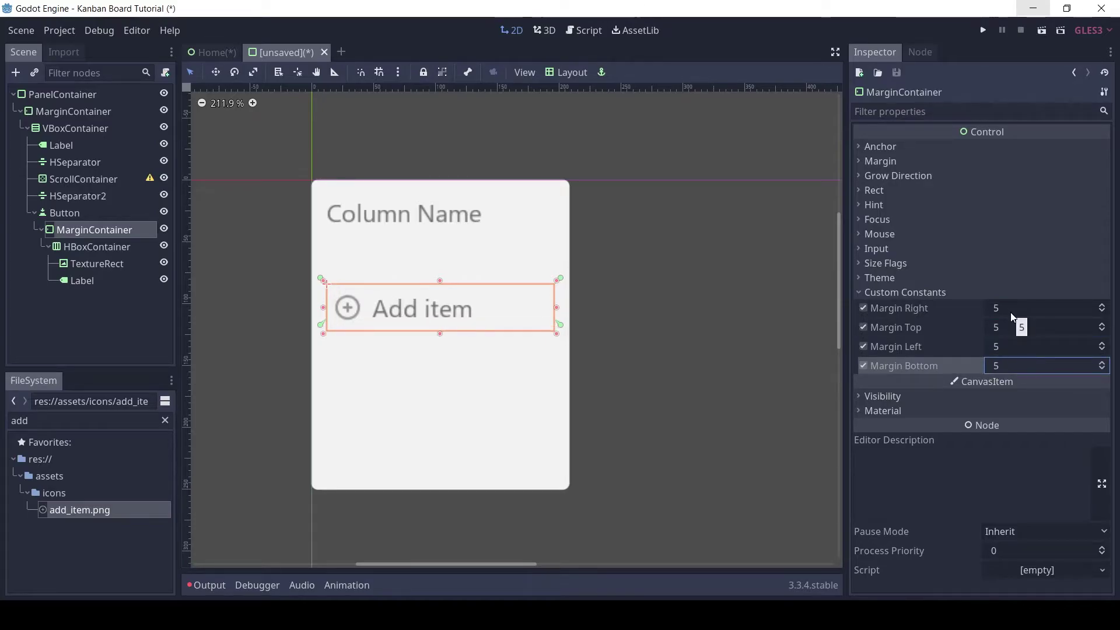
click(859, 292)
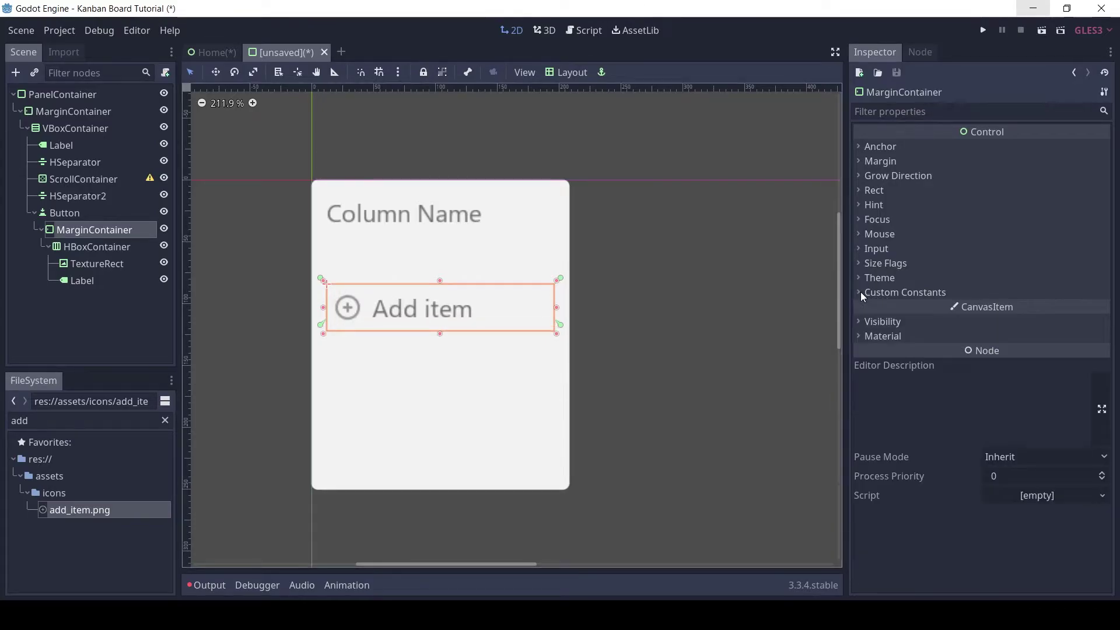
Enable the vertical Expand size flag on the ScrollContainer
click(33, 213)
click(94, 181)
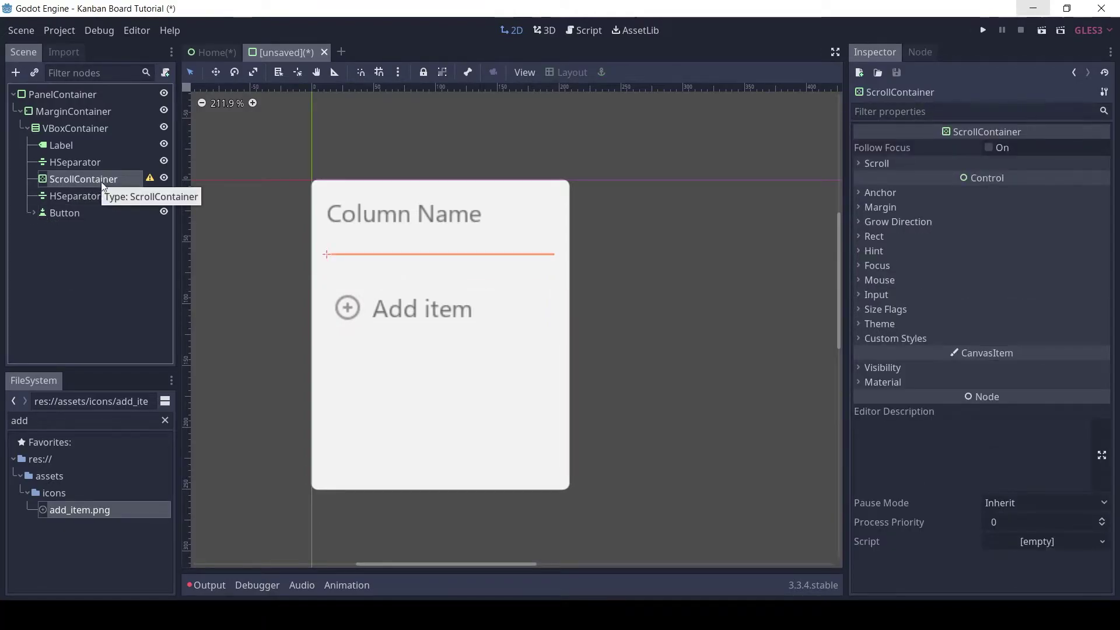
click(904, 308)
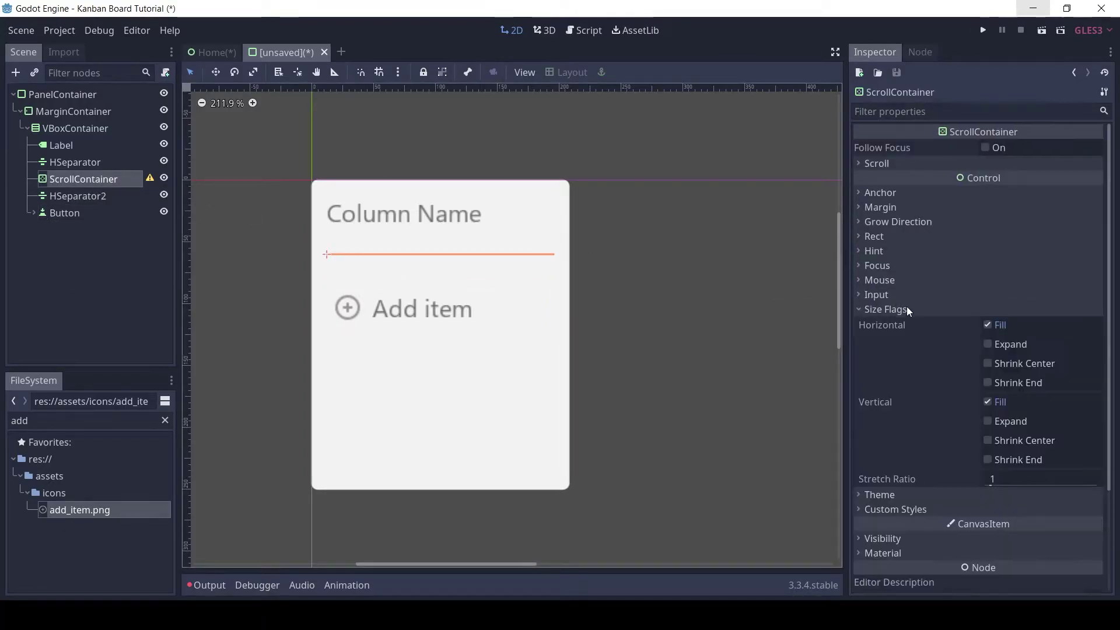
click(987, 421)
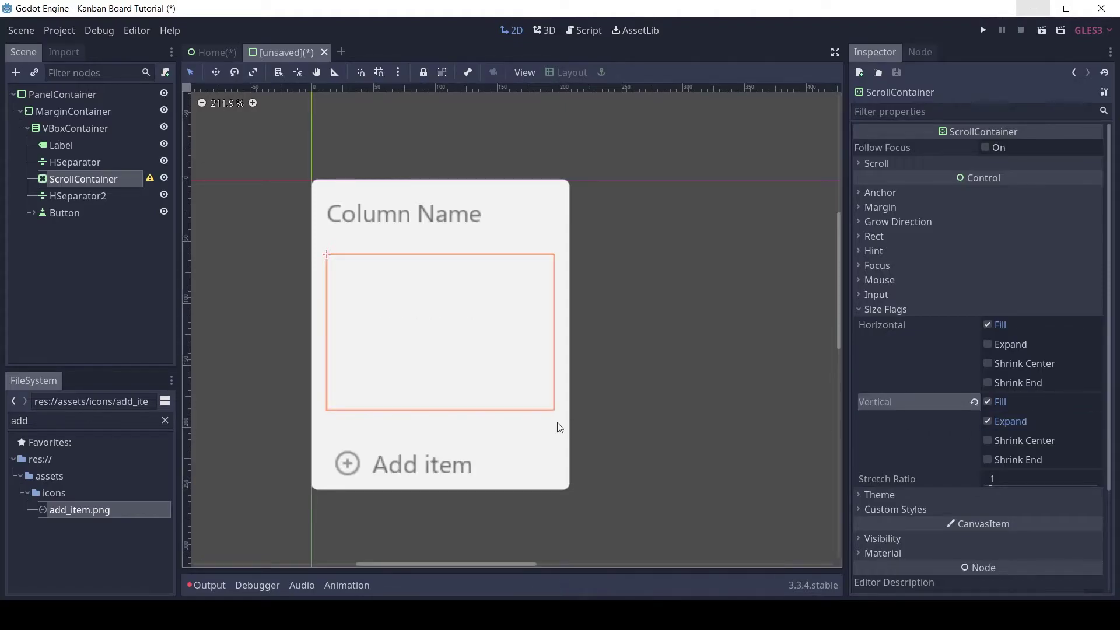
Set the Button's minimum height to 38
click(60, 198)
click(68, 213)
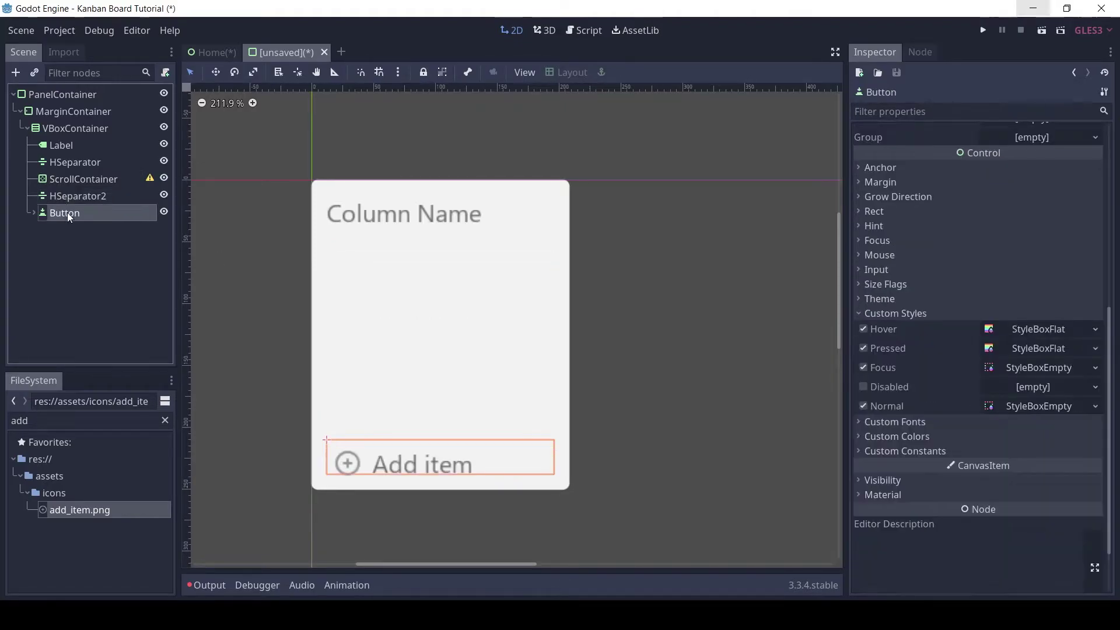
click(33, 213)
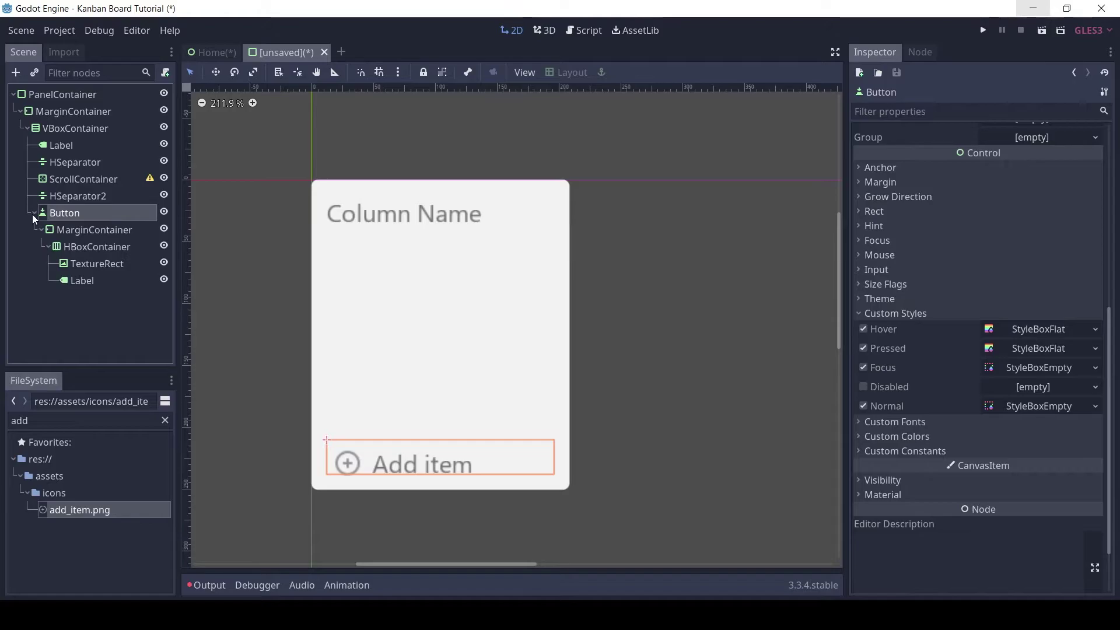
click(887, 313)
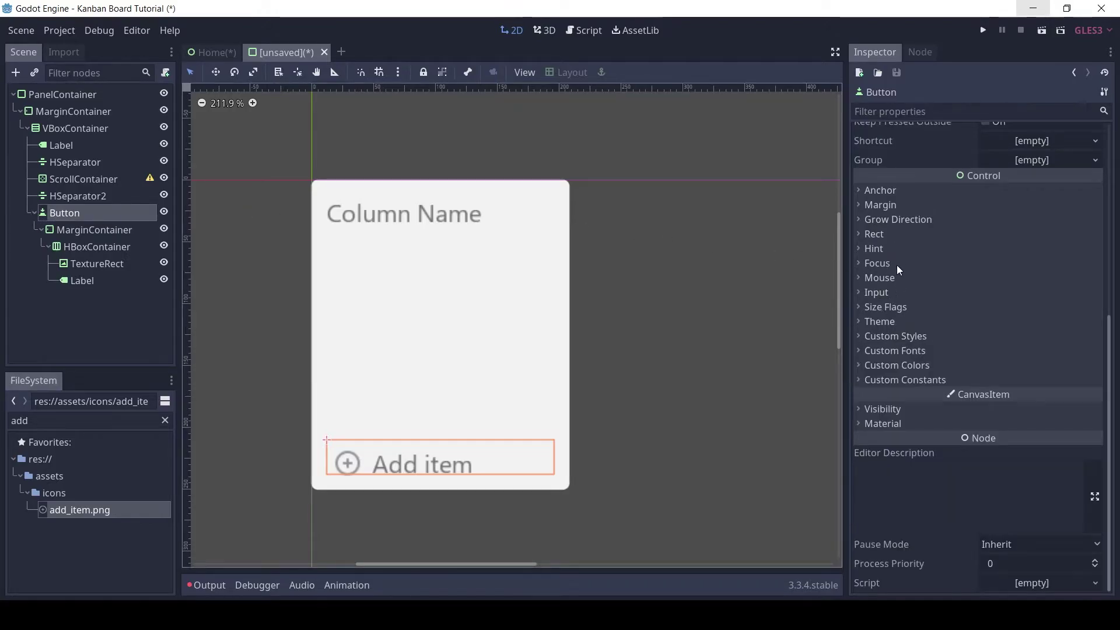
click(890, 307)
click(895, 311)
click(874, 235)
click(1037, 345)
text(38)
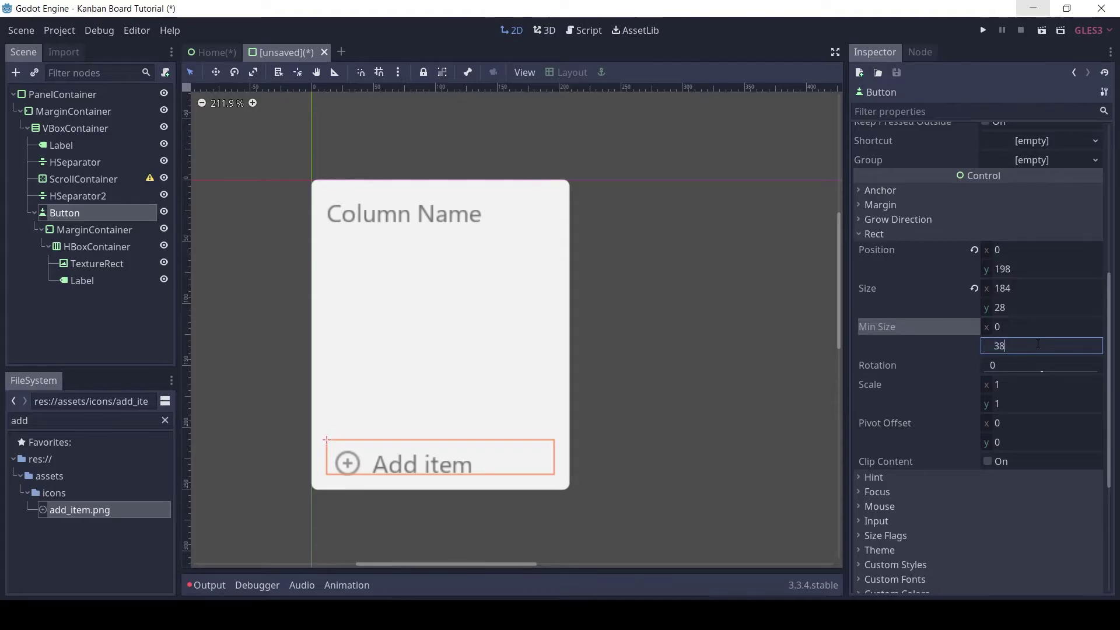
key(Return)
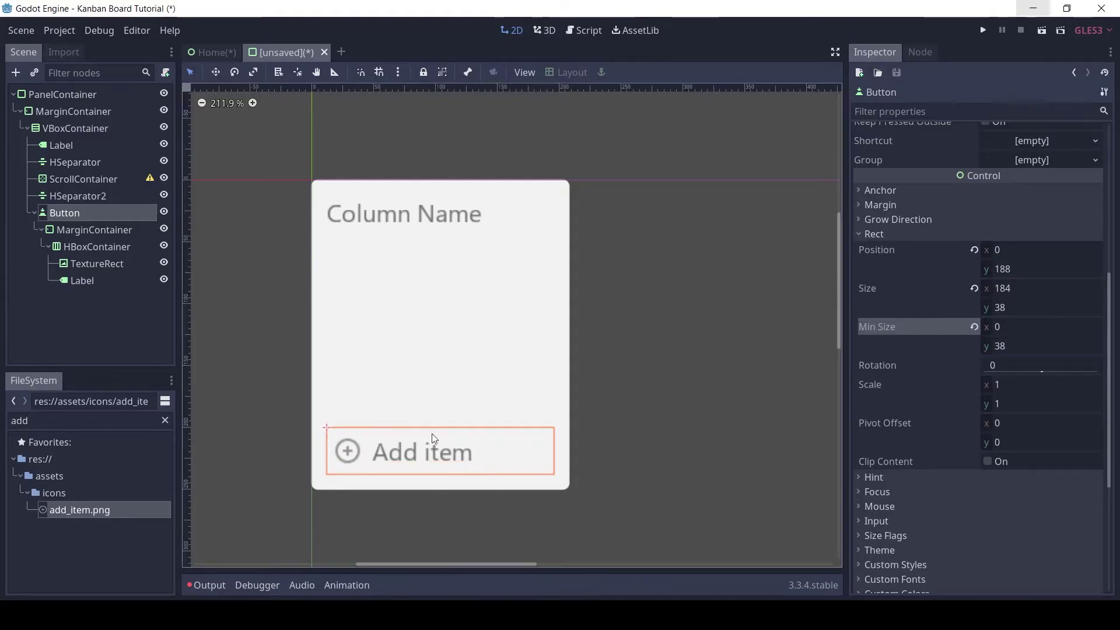
Collapse the Button's child nodes in the scene tree
click(79, 226)
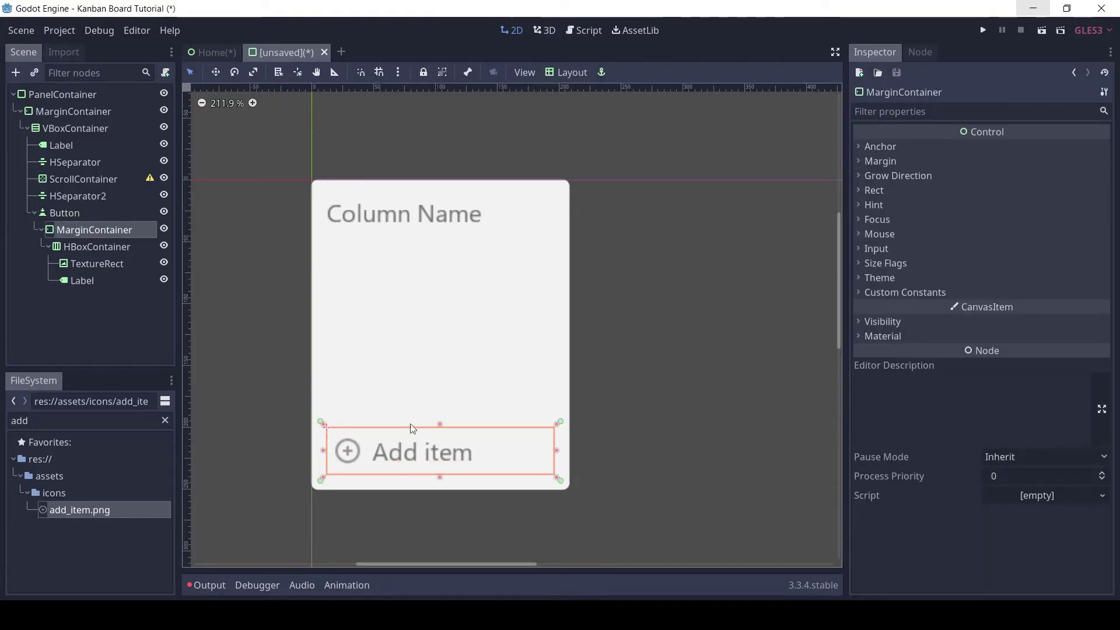
click(88, 249)
click(89, 279)
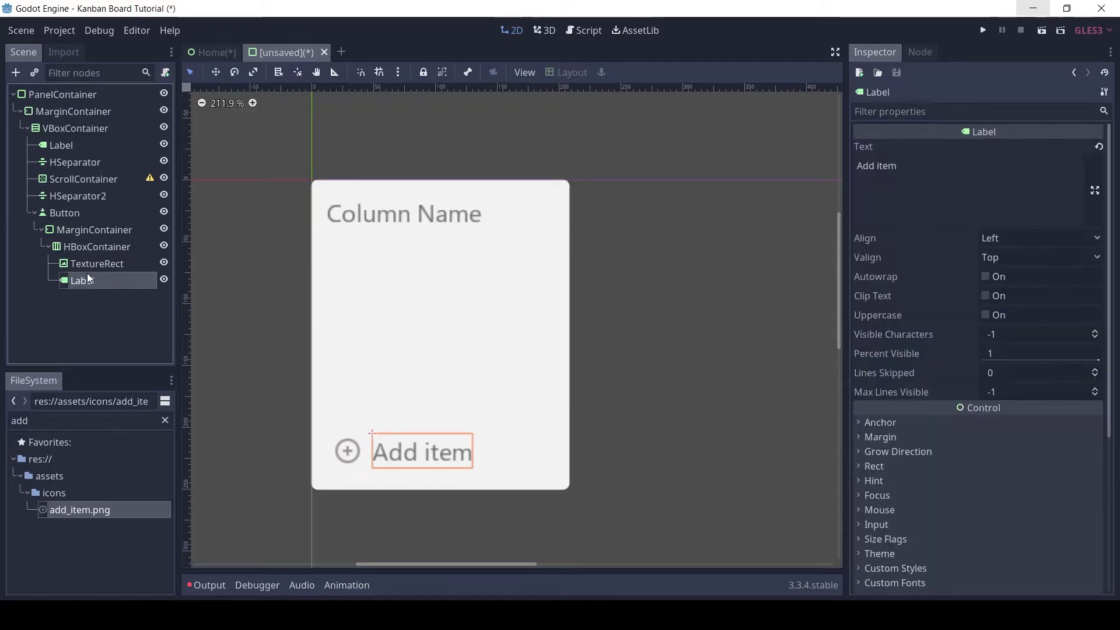
click(79, 215)
click(32, 212)
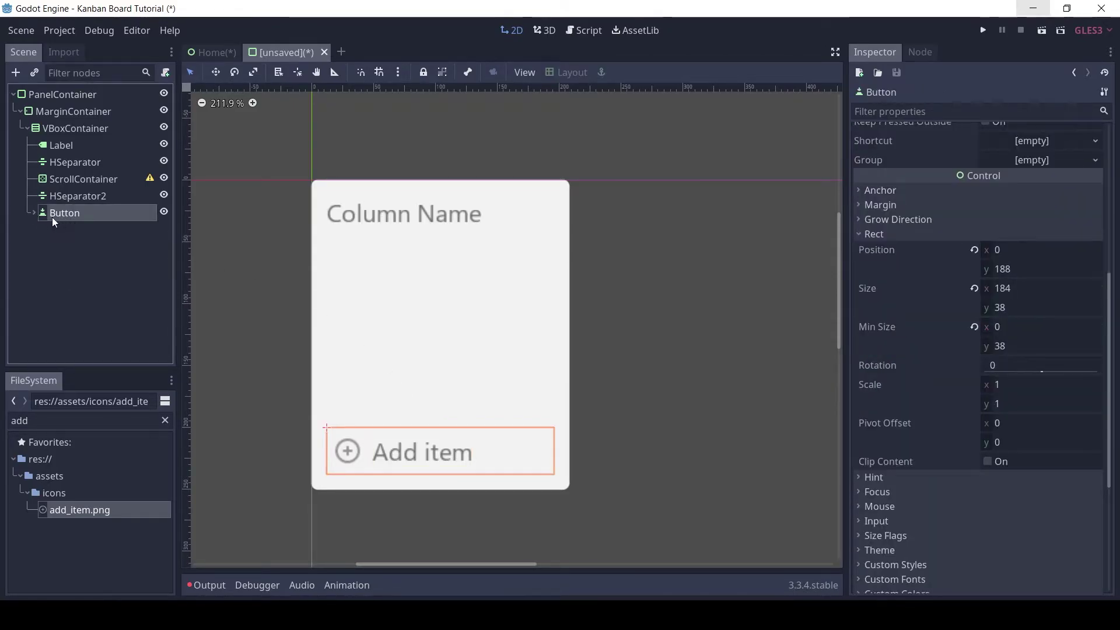
Add an HBoxContainer as a child of the ScrollContainer
click(107, 180)
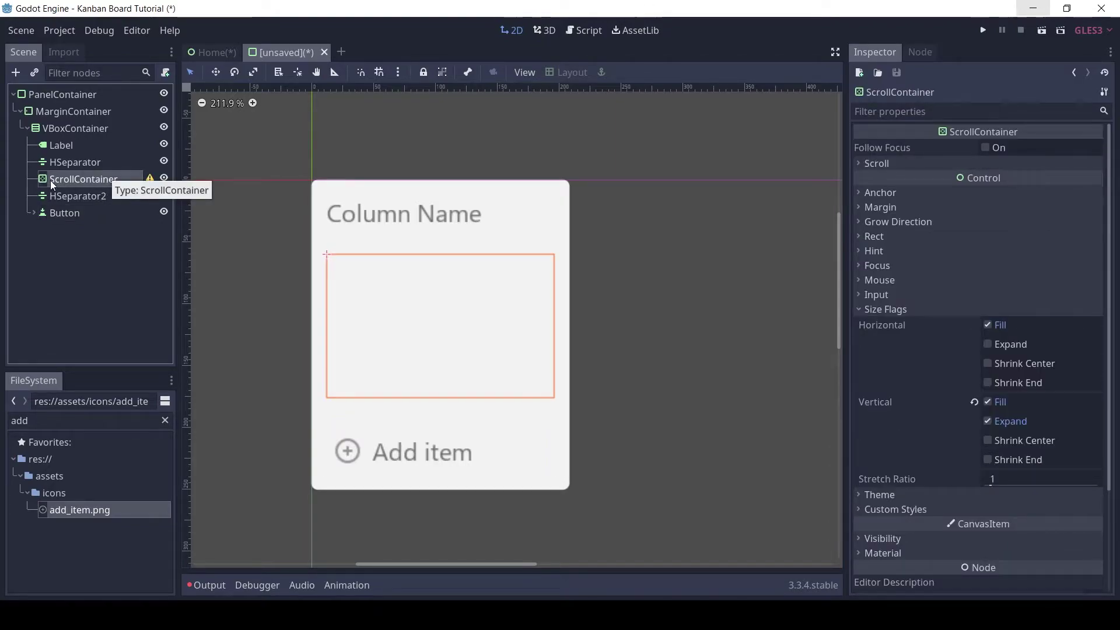
key(ctrl+shift+a)
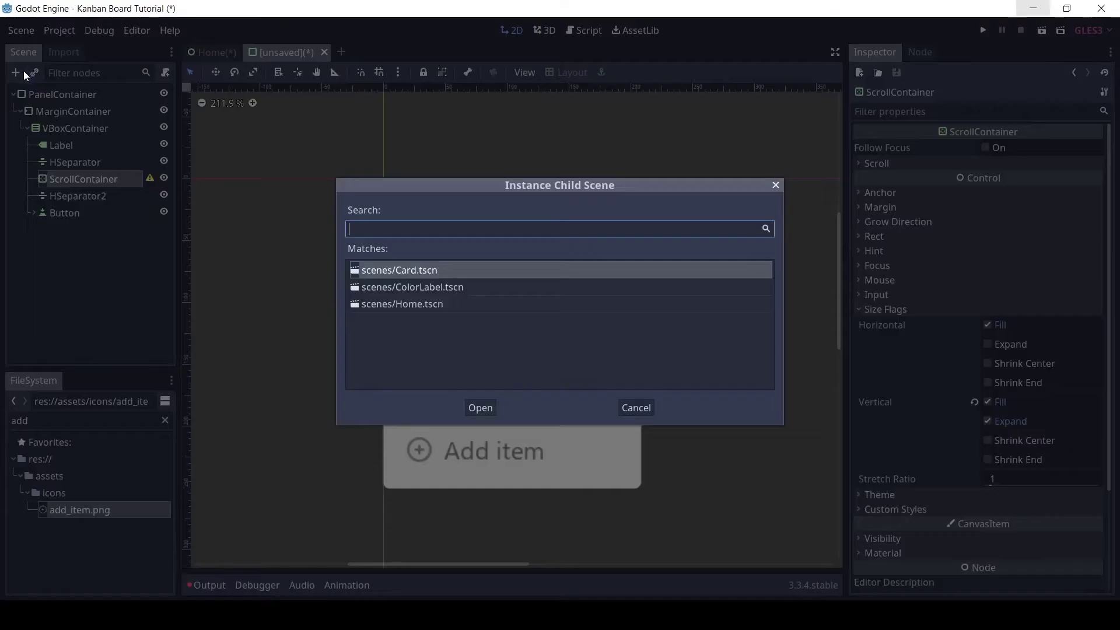
key(Escape)
click(18, 72)
text(hbox)
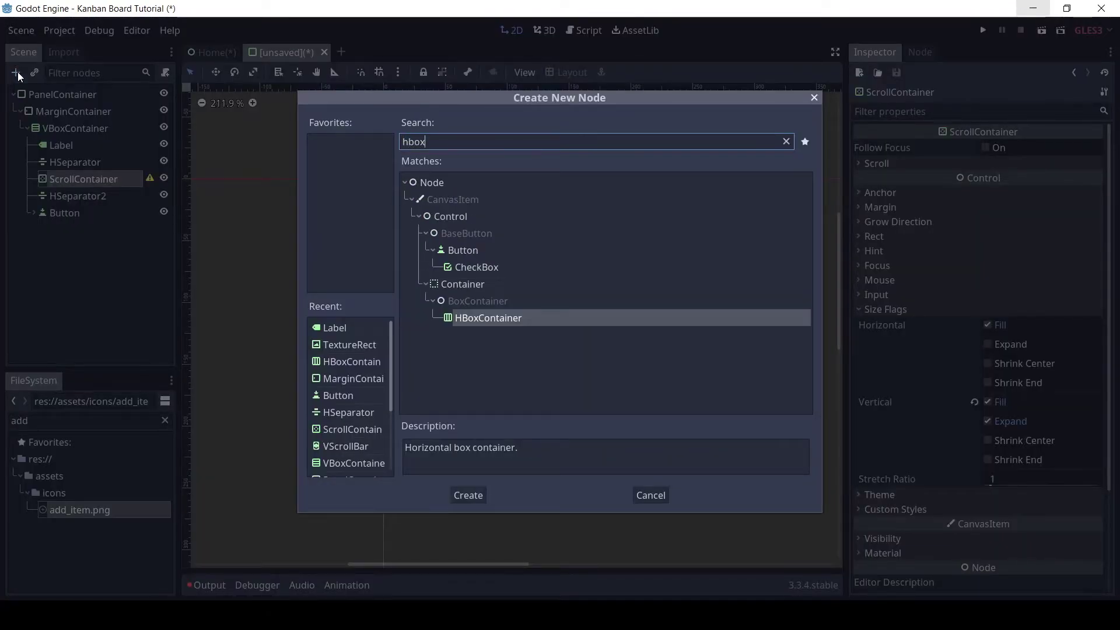
key(Return)
Add a VBoxContainer and a VSeparator as children of the HBoxContainer inside the ScrollContainer
click(14, 73)
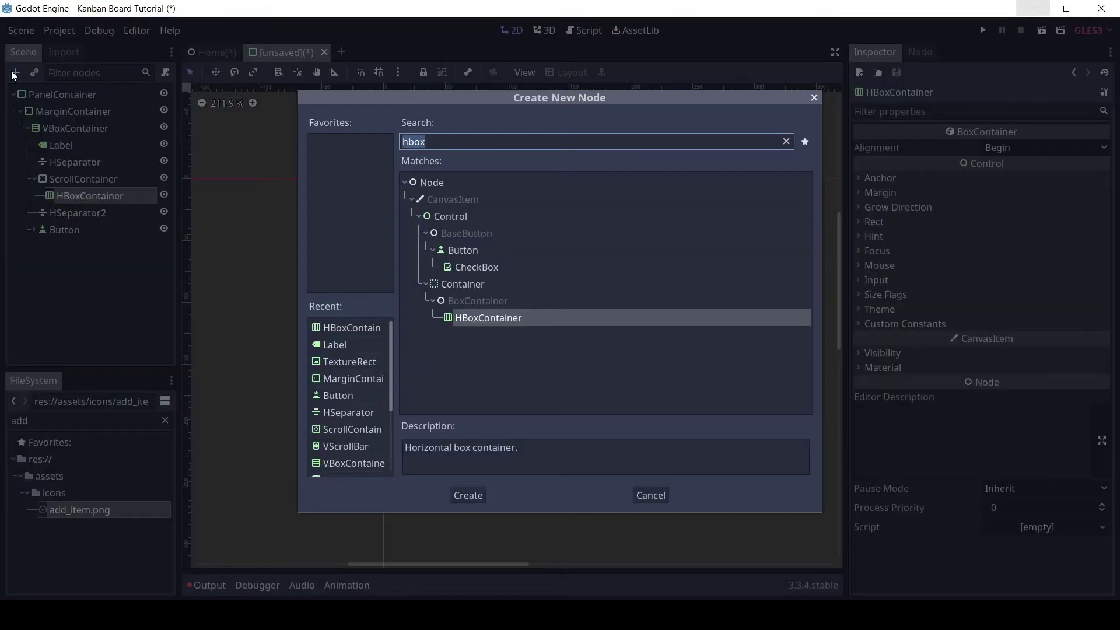
text(vboc)
key(Return)
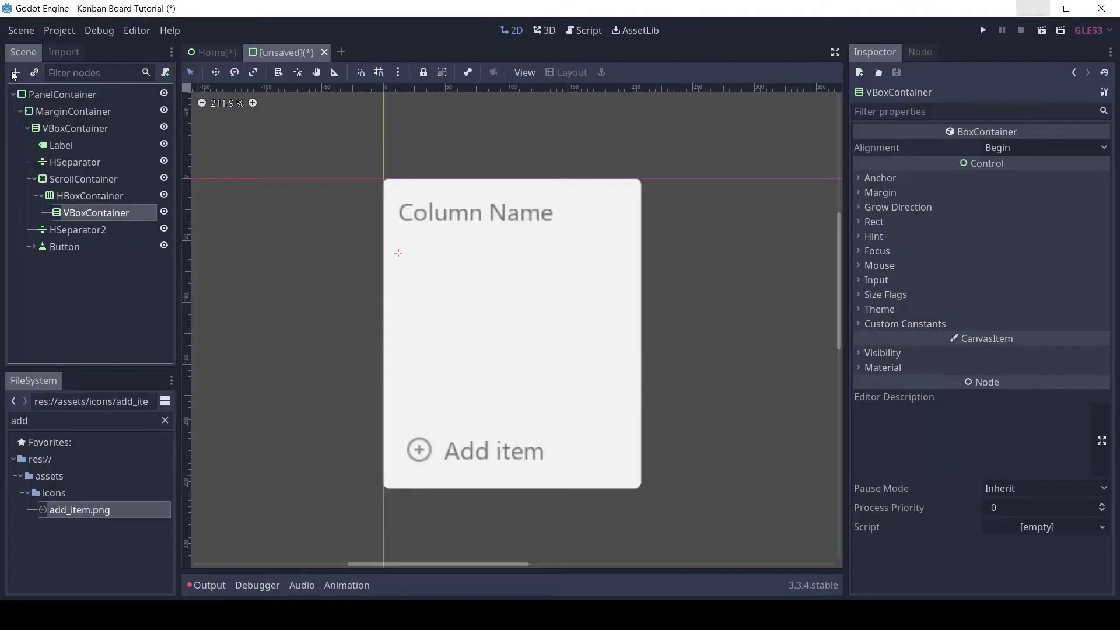
click(16, 73)
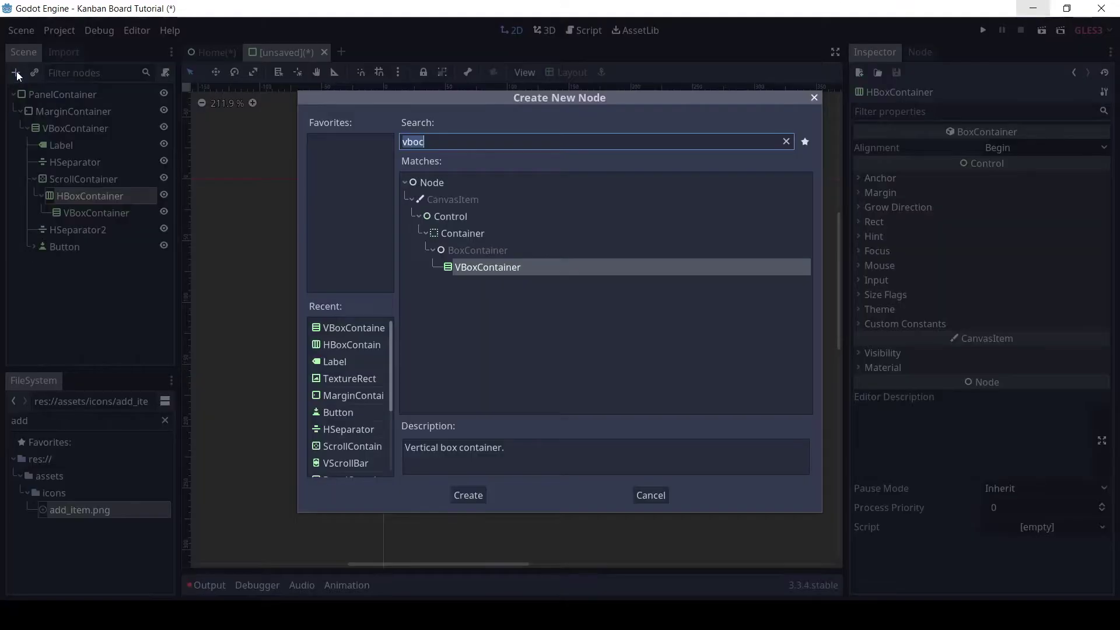
text(vsep)
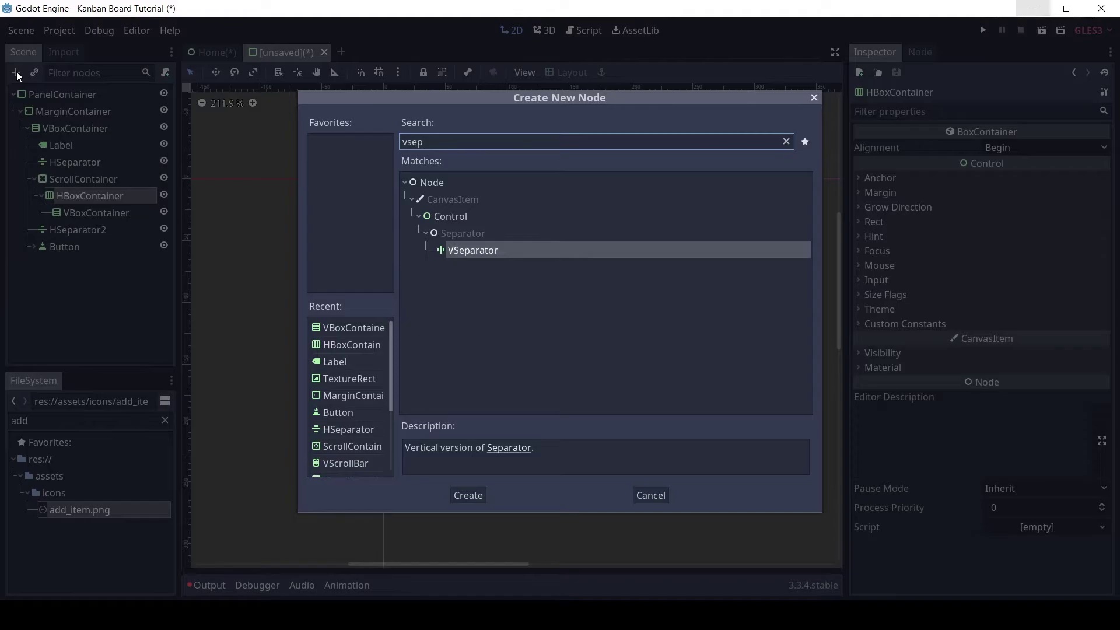
key(Return)
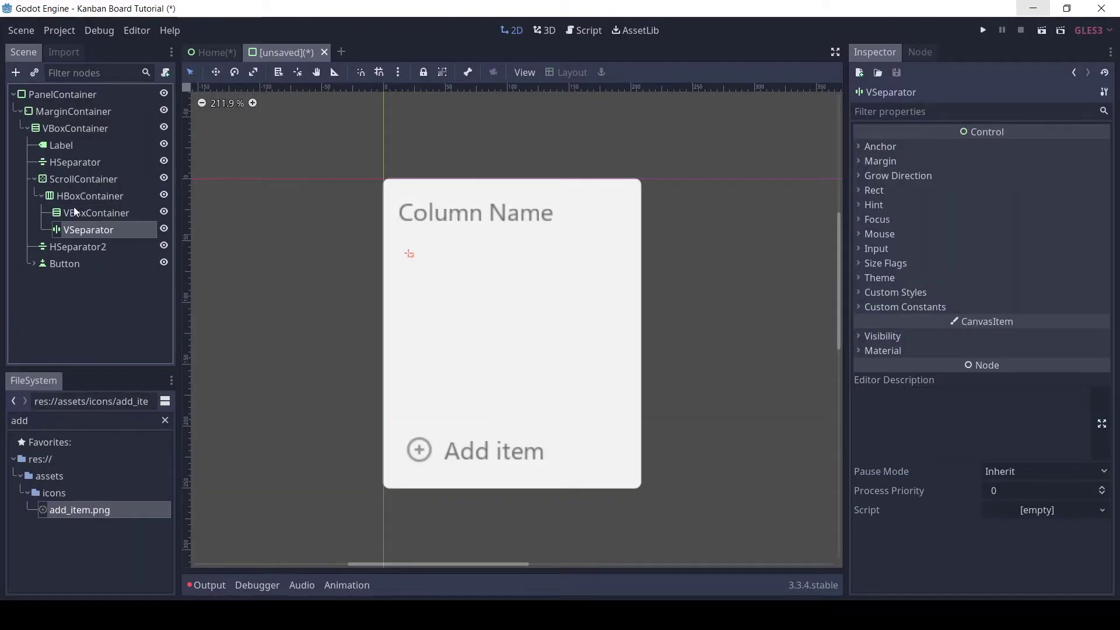
Override the VSeparator's Separation constant with 8
click(947, 306)
click(1011, 323)
text(8)
key(Return)
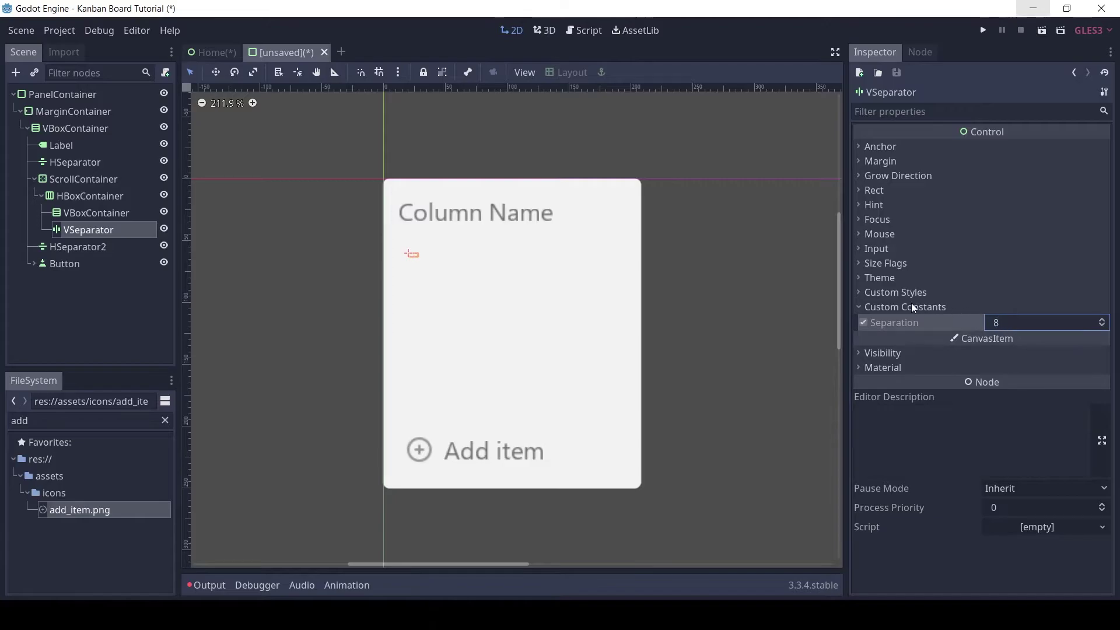
Enable the vertical Expand size flag on the VSeparator
click(910, 305)
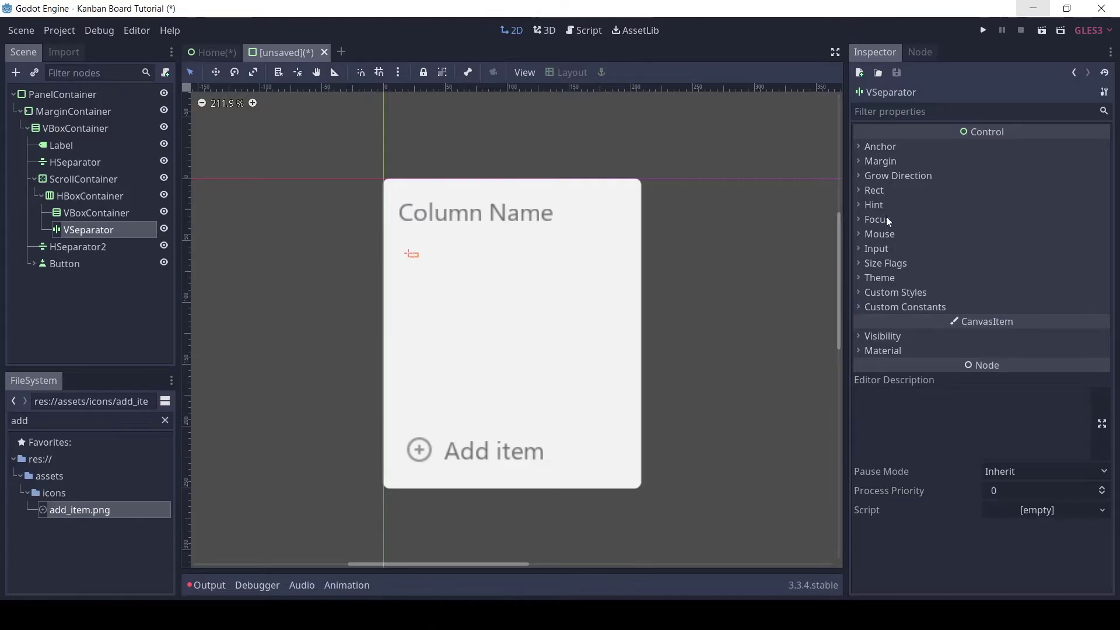
click(885, 262)
click(997, 376)
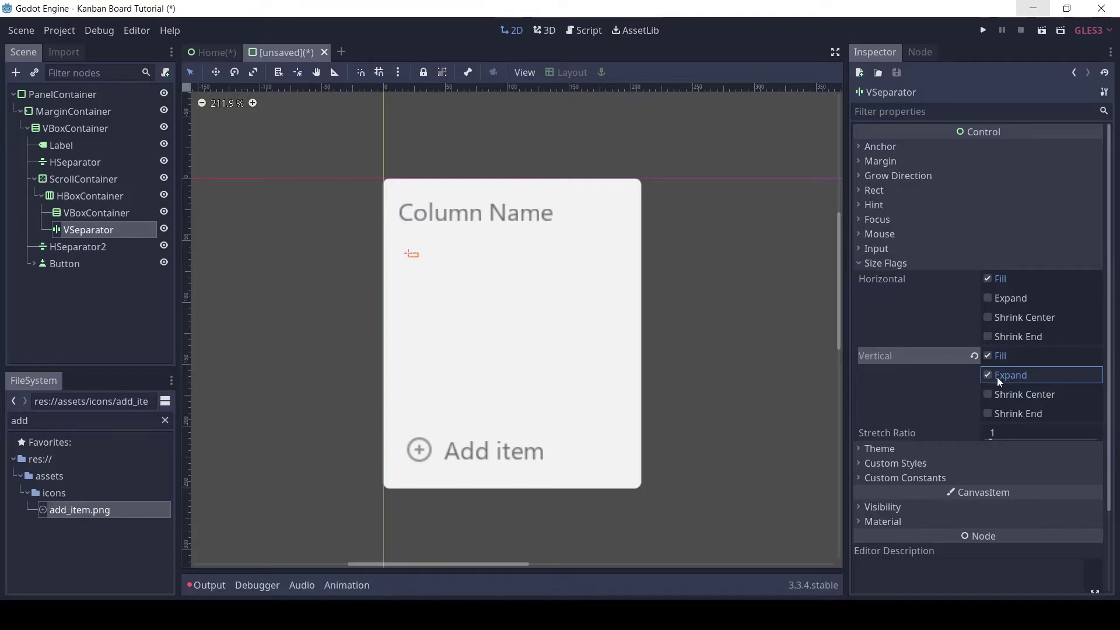
Rename the inner VBoxContainer as Cards, the outer MarginContainer as MC, the root as Column, the main VBoxContainer as VB and the upper separator as HS
click(83, 216)
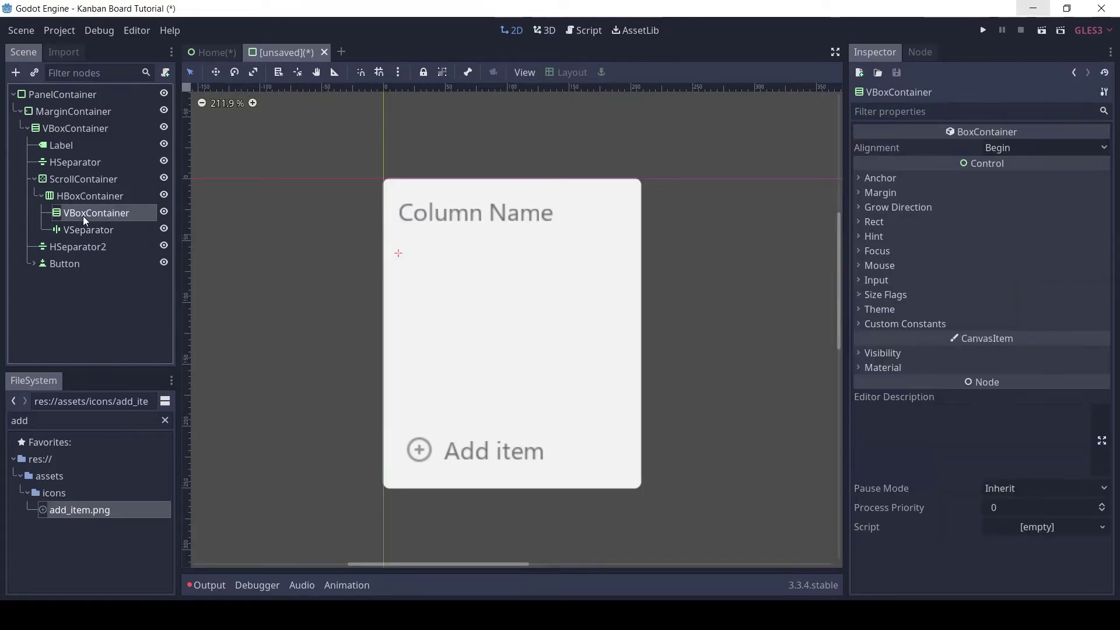
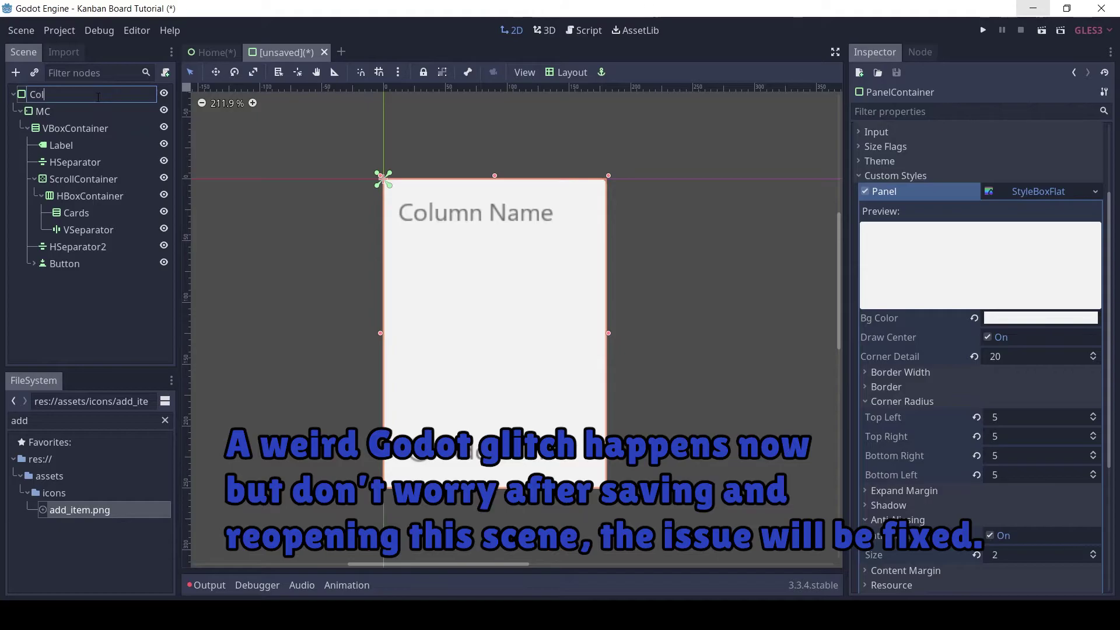
key(Return)
double_click(96, 130)
text(VB)
key(Return)
double_click(97, 160)
text(HS)
key(Return)
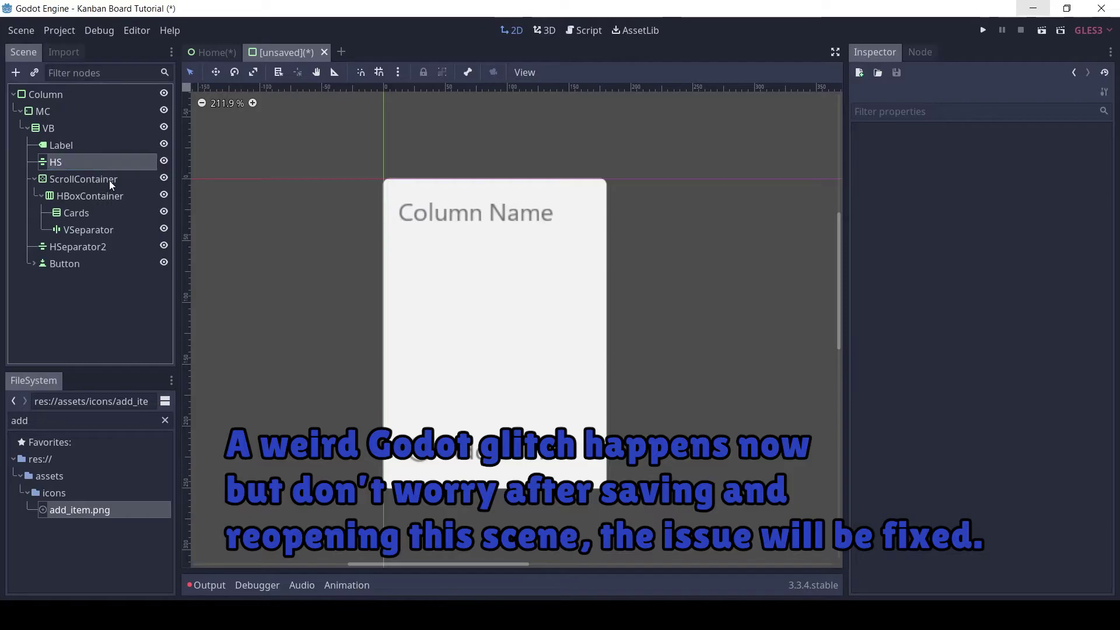
Rename the ScrollContainer as SC, its HBoxContainer as HB, the VSeparator as VS and HSeparator2 as HS
double_click(109, 181)
text(SC)
key(Return)
double_click(93, 192)
text(HB)
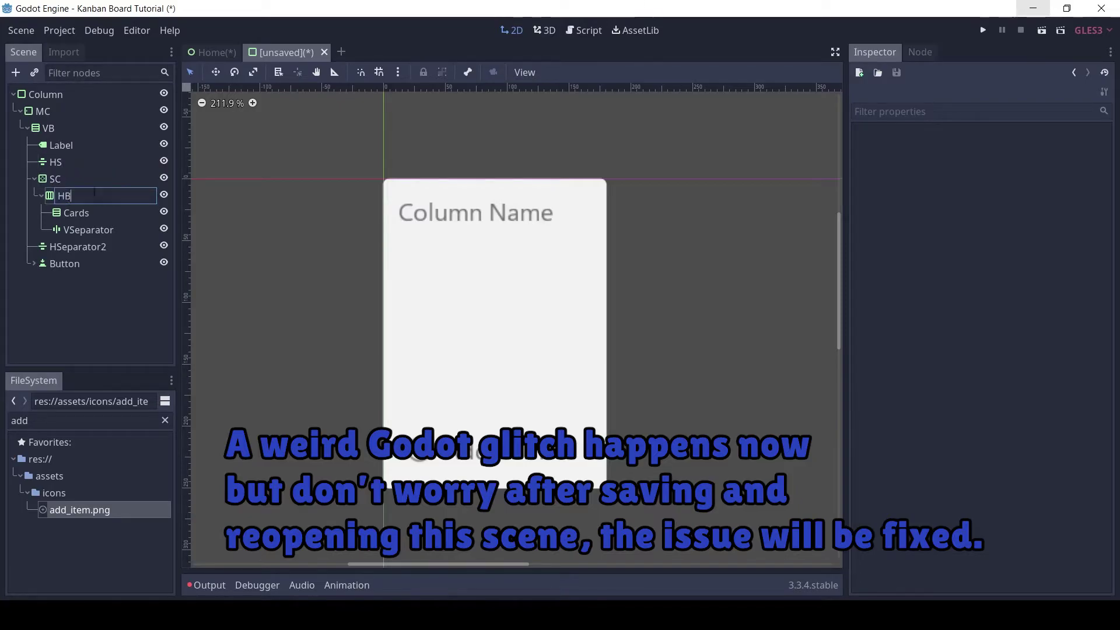
key(Return)
double_click(89, 226)
text(VS)
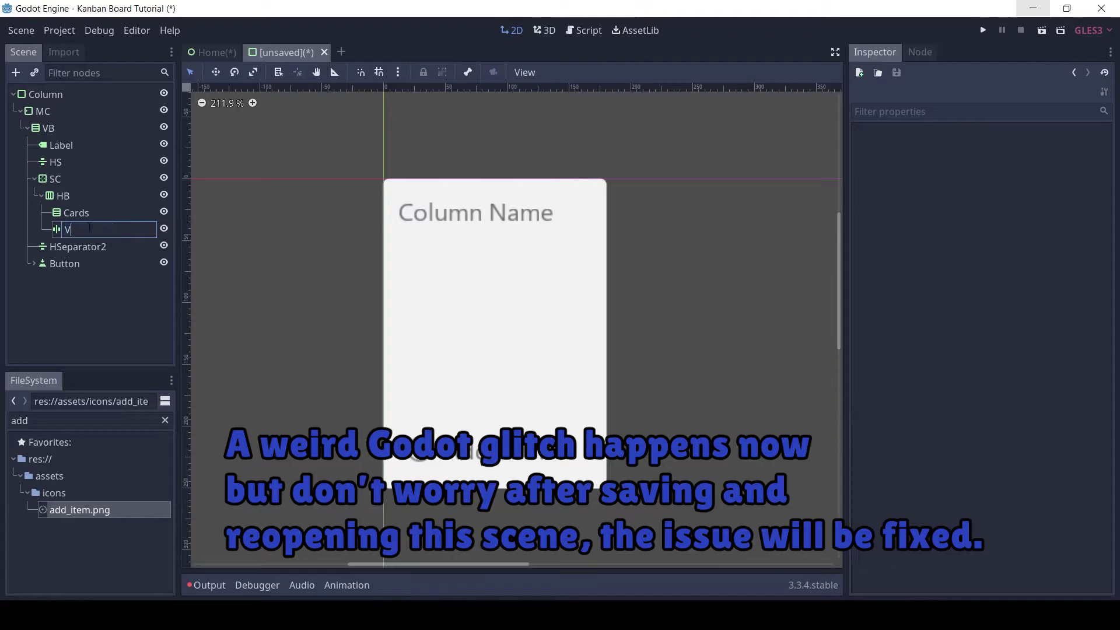
key(Return)
double_click(84, 249)
text(HS)
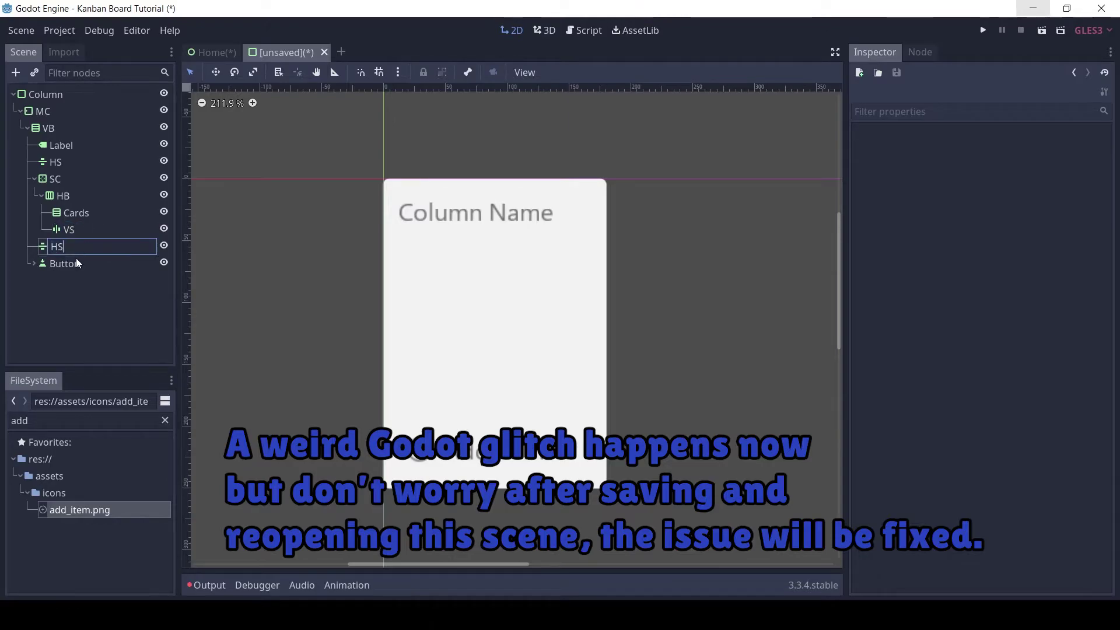
click(75, 257)
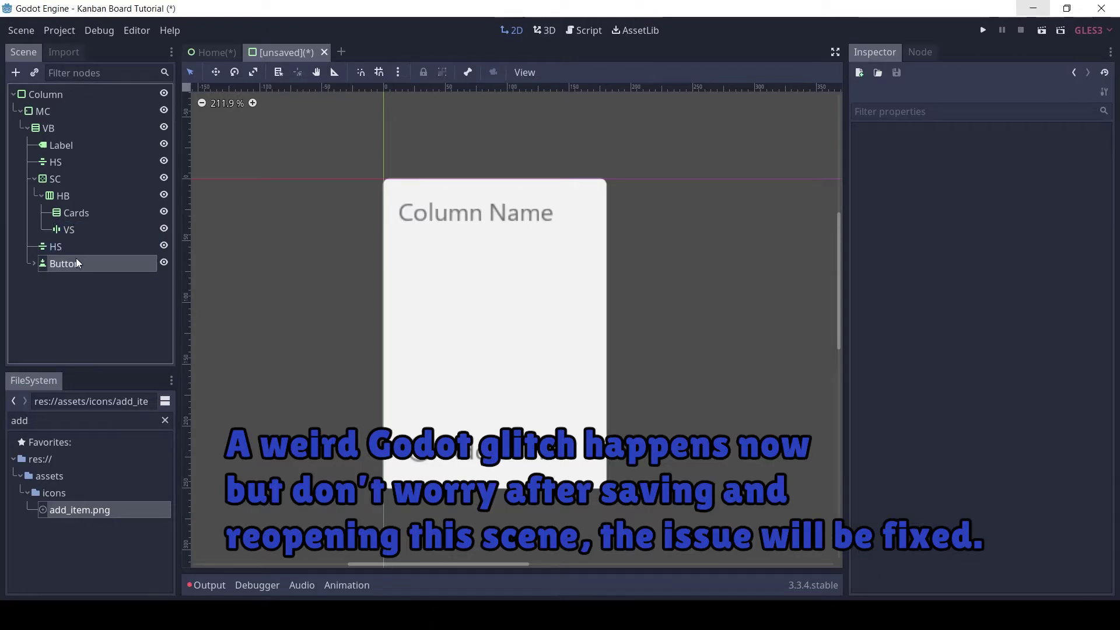
Examine the custom_theme.tres theme assigned to the Column root node
click(57, 216)
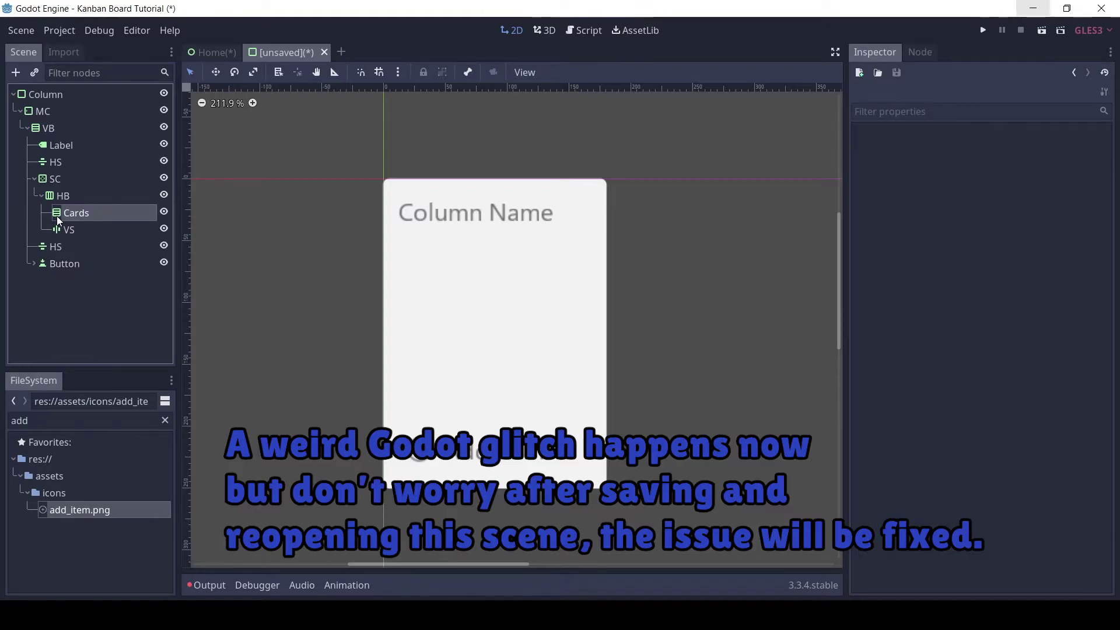
click(45, 181)
click(24, 93)
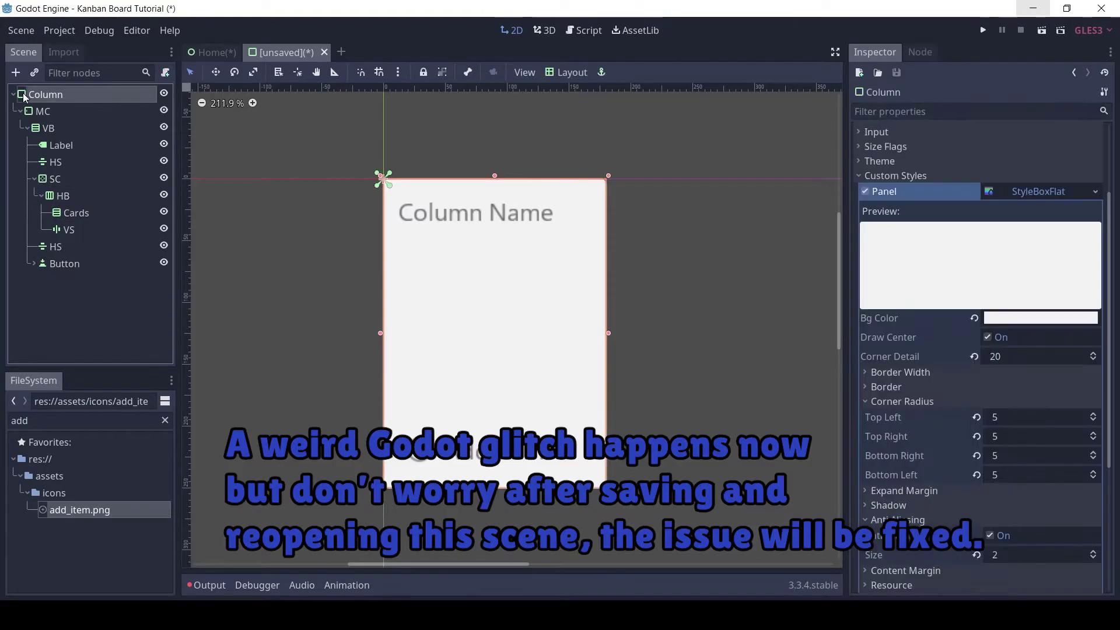
click(908, 178)
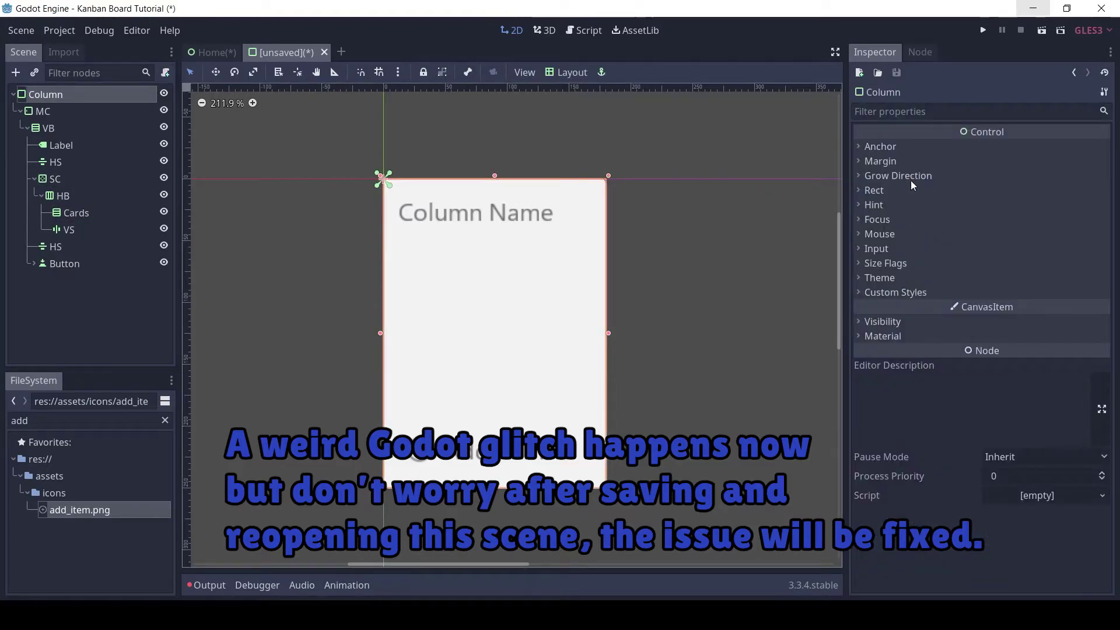
click(886, 276)
click(1050, 294)
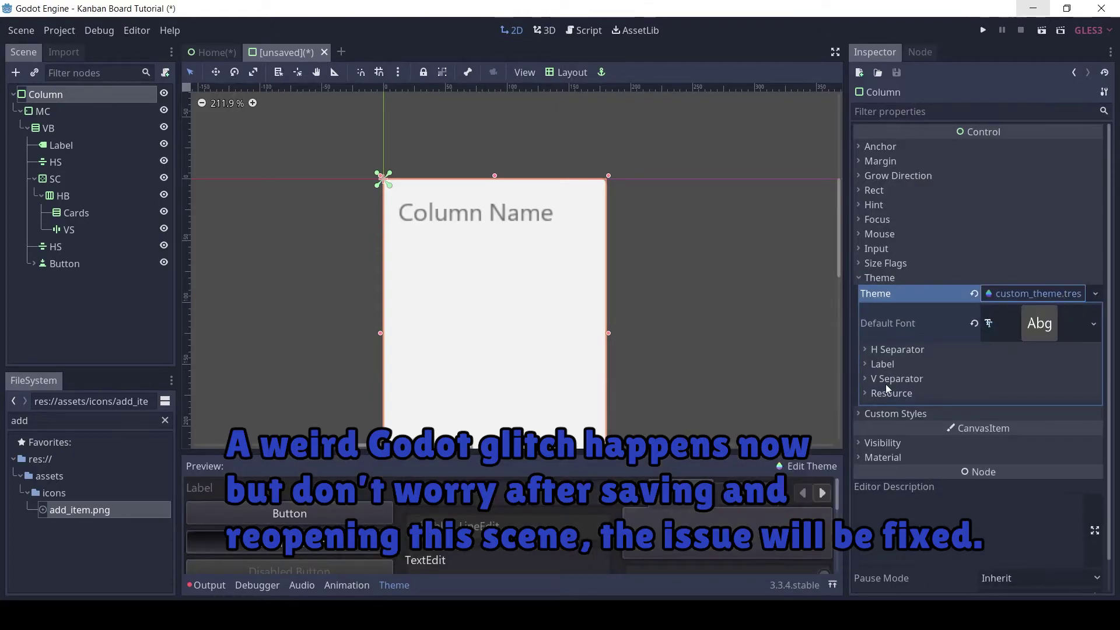
click(790, 466)
click(765, 405)
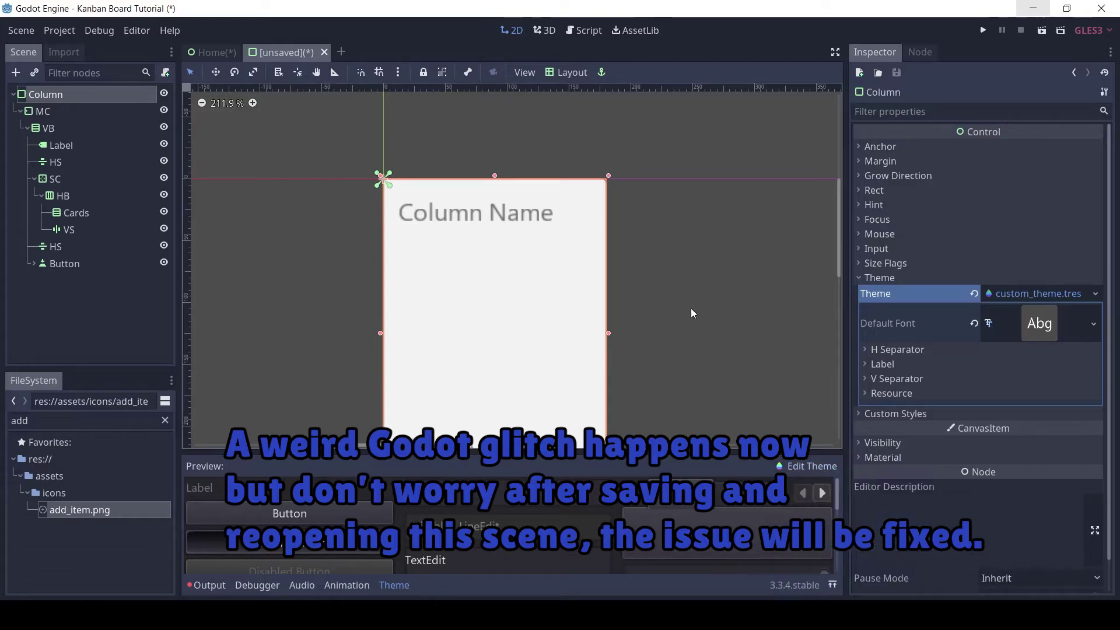
Try to instance scenes/Card.tscn as a child of the Cards container
click(71, 213)
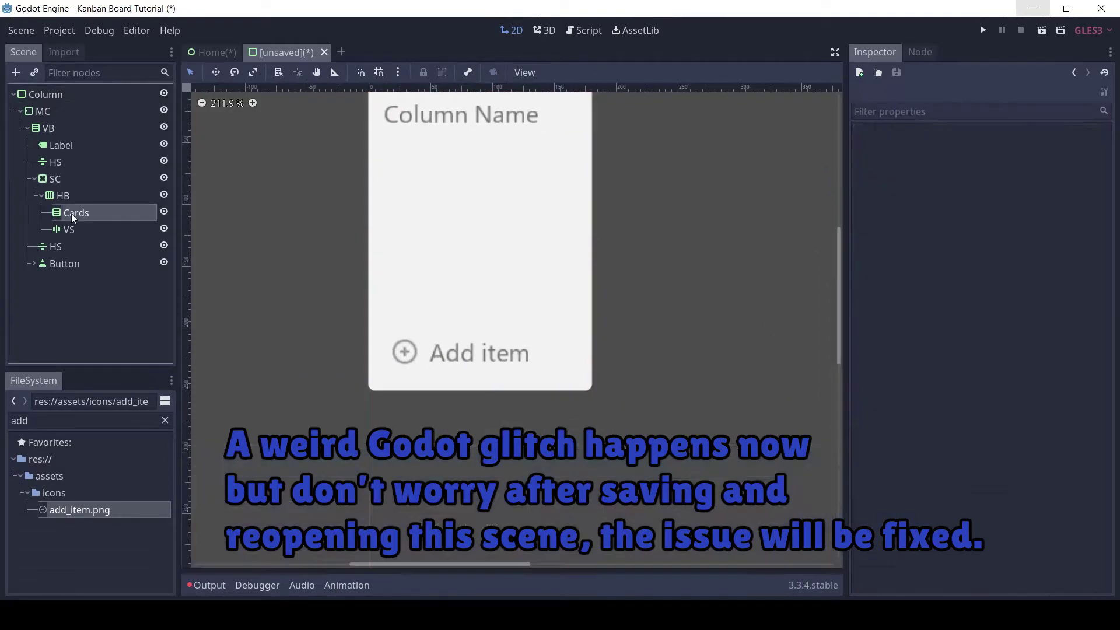
click(34, 72)
text(card)
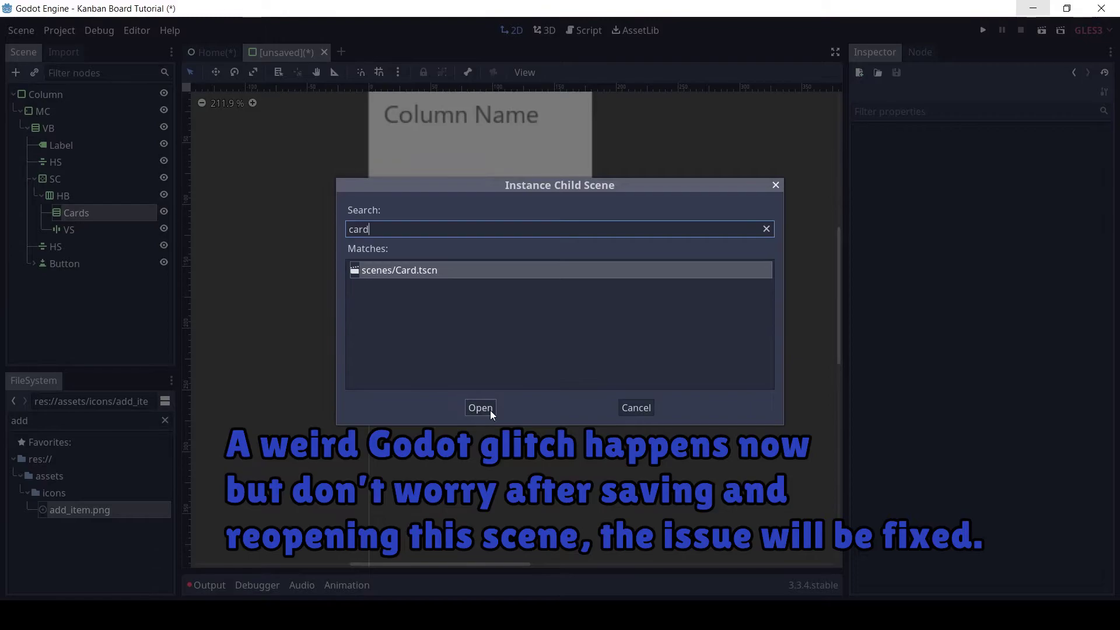
click(479, 405)
click(559, 322)
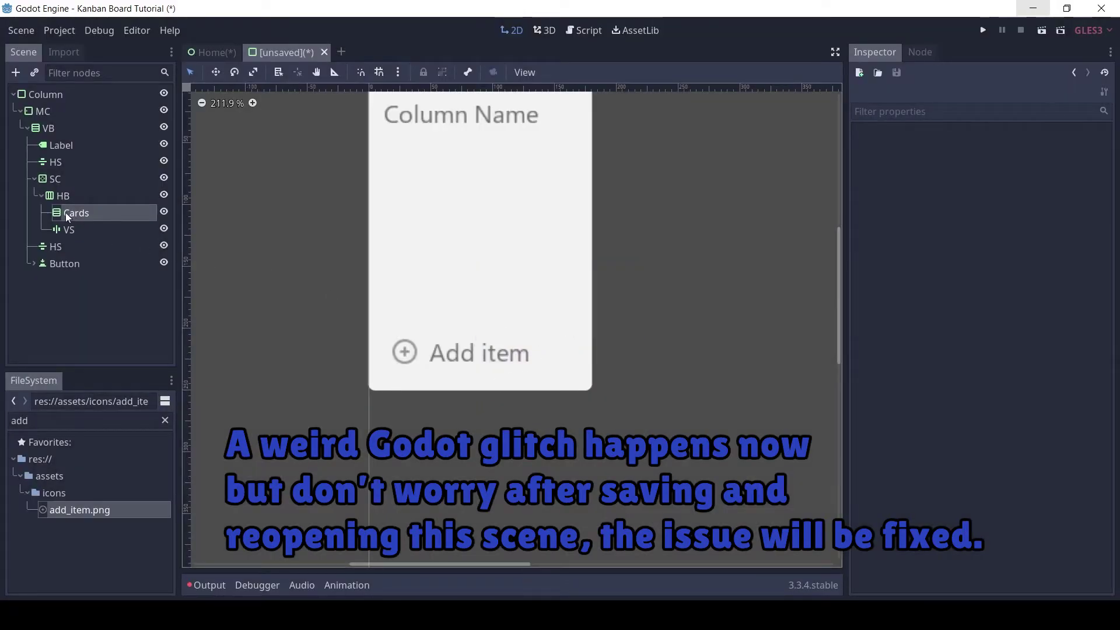
click(34, 73)
text(card)
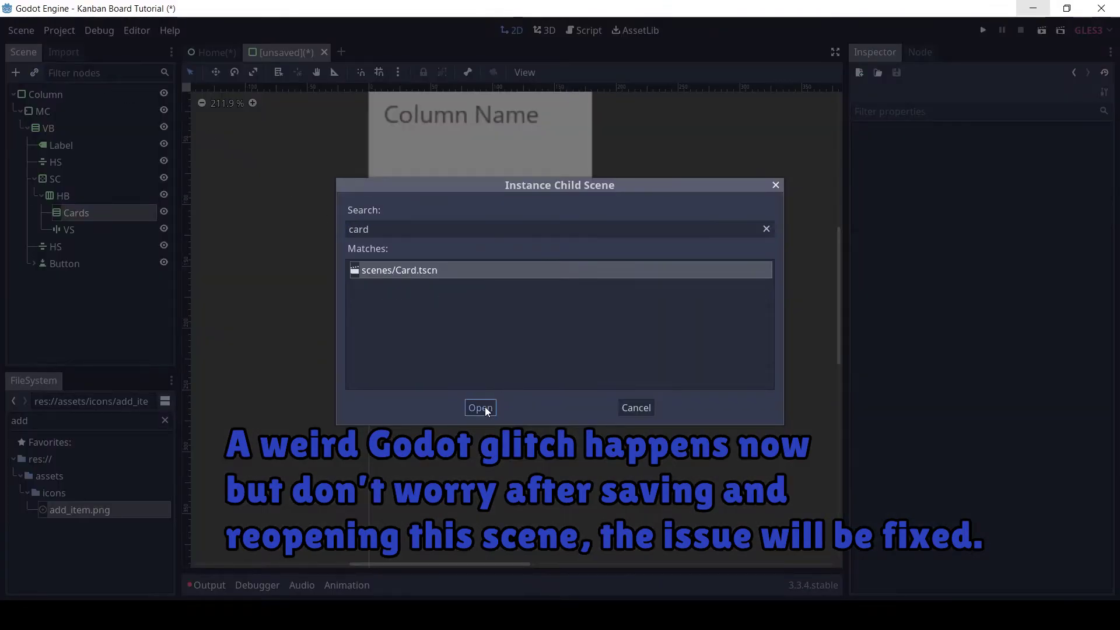
click(485, 407)
click(561, 321)
click(63, 198)
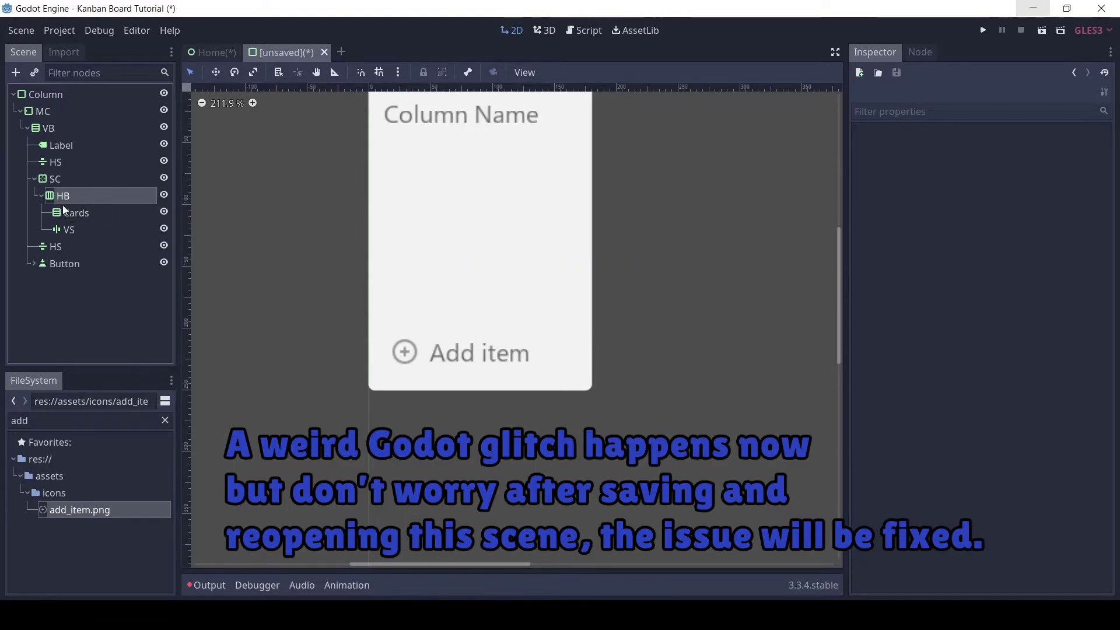
click(138, 178)
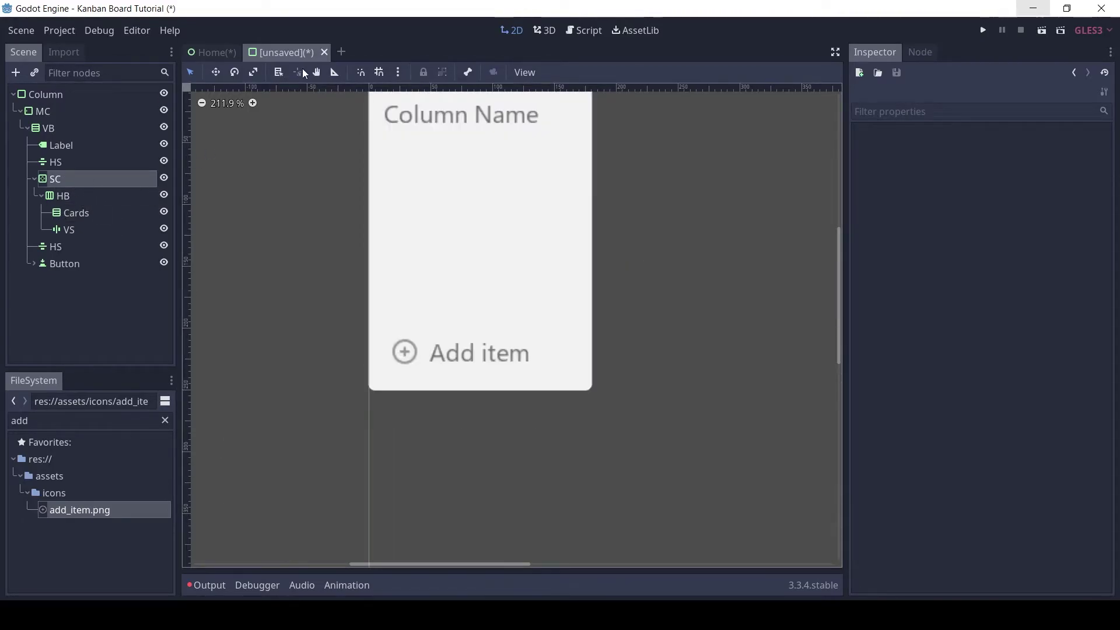
Save the scene as Column.tscn in the scenes folder and close it
key(ctrl+s)
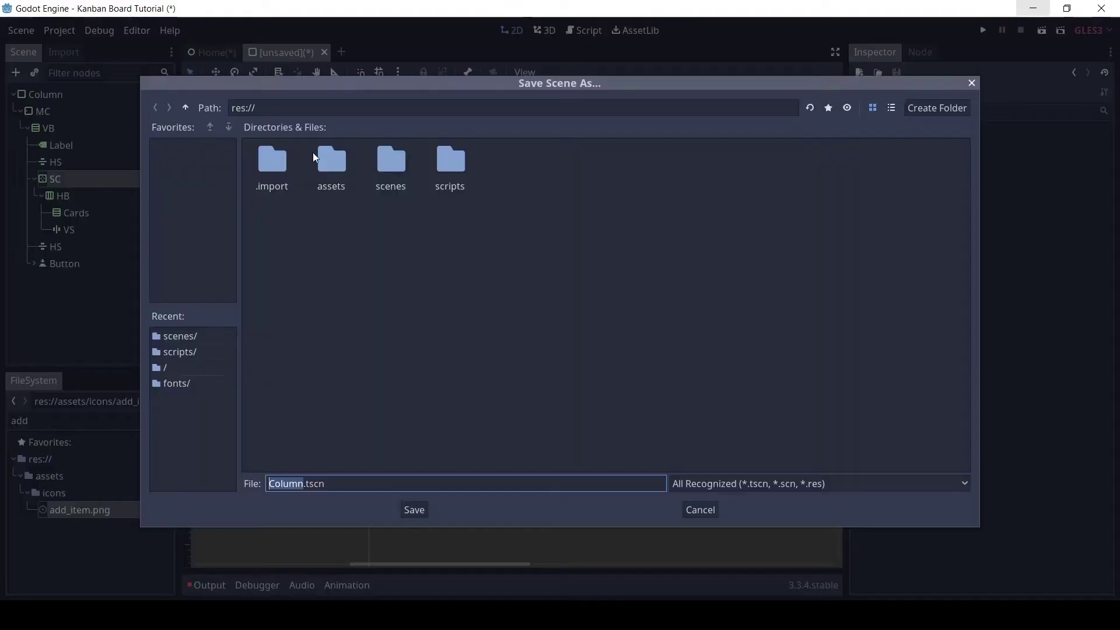
double_click(404, 171)
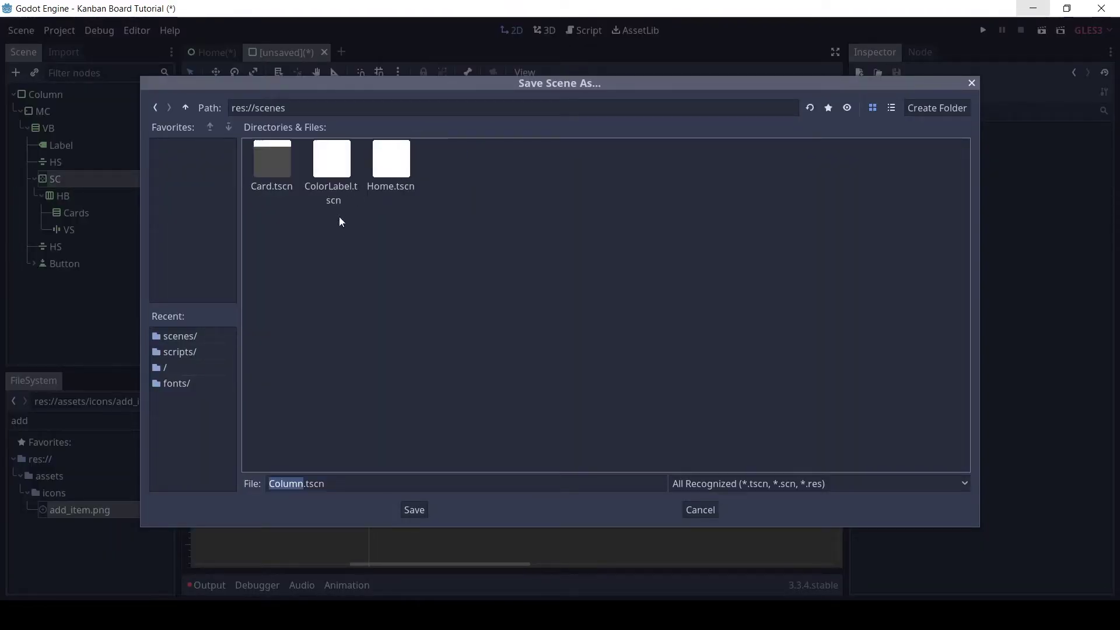
click(419, 509)
click(304, 53)
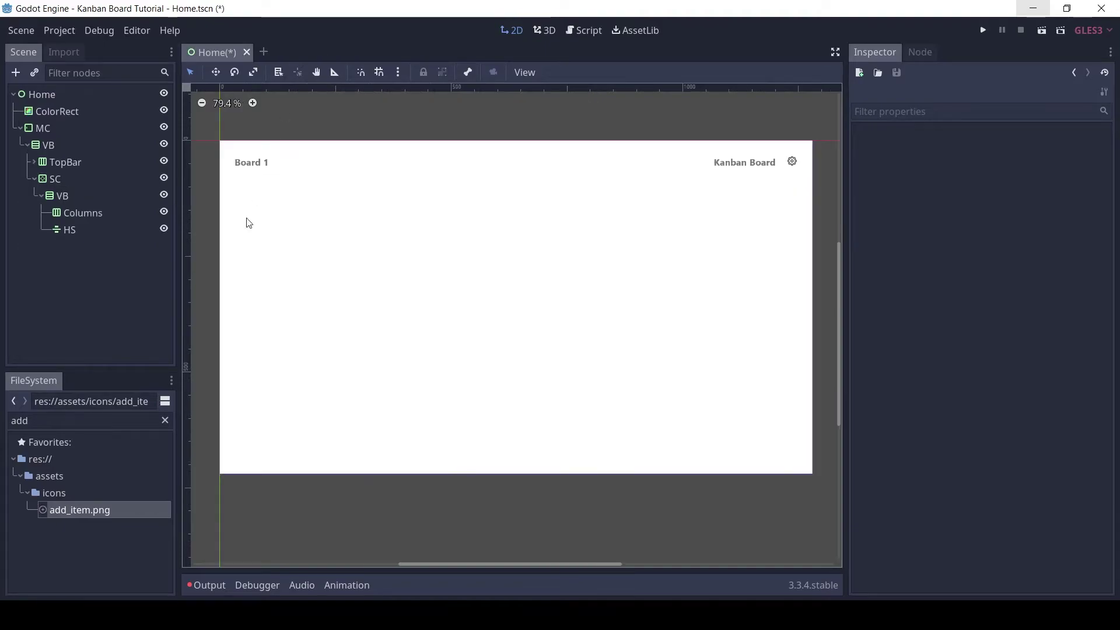
Search the project files for "colu" and open Column.tscn from the scenes folder
double_click(23, 421)
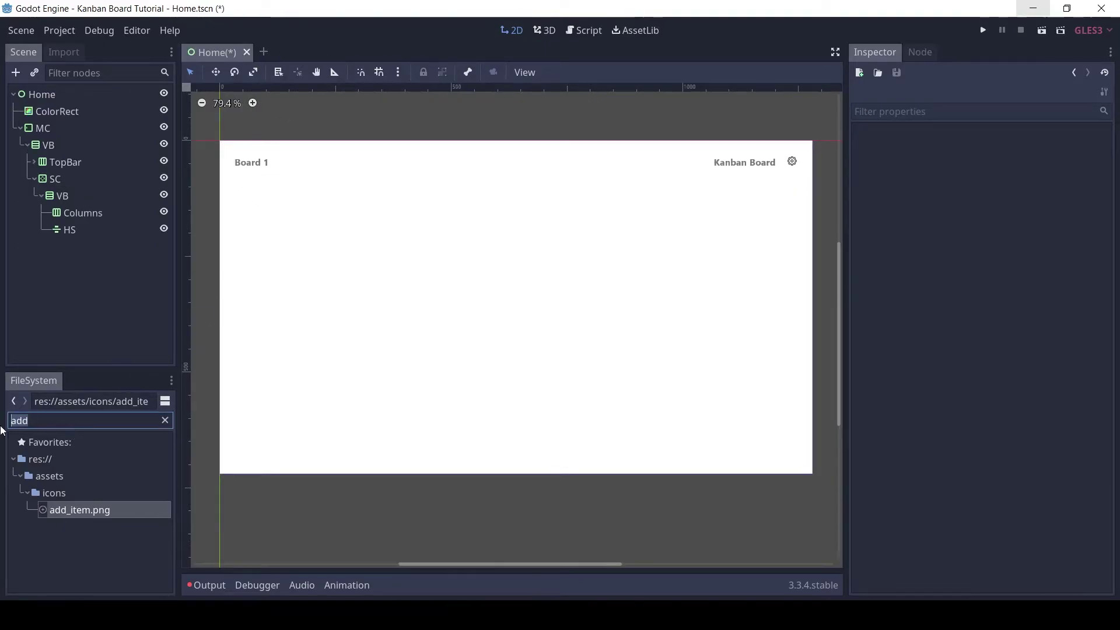
text(colu)
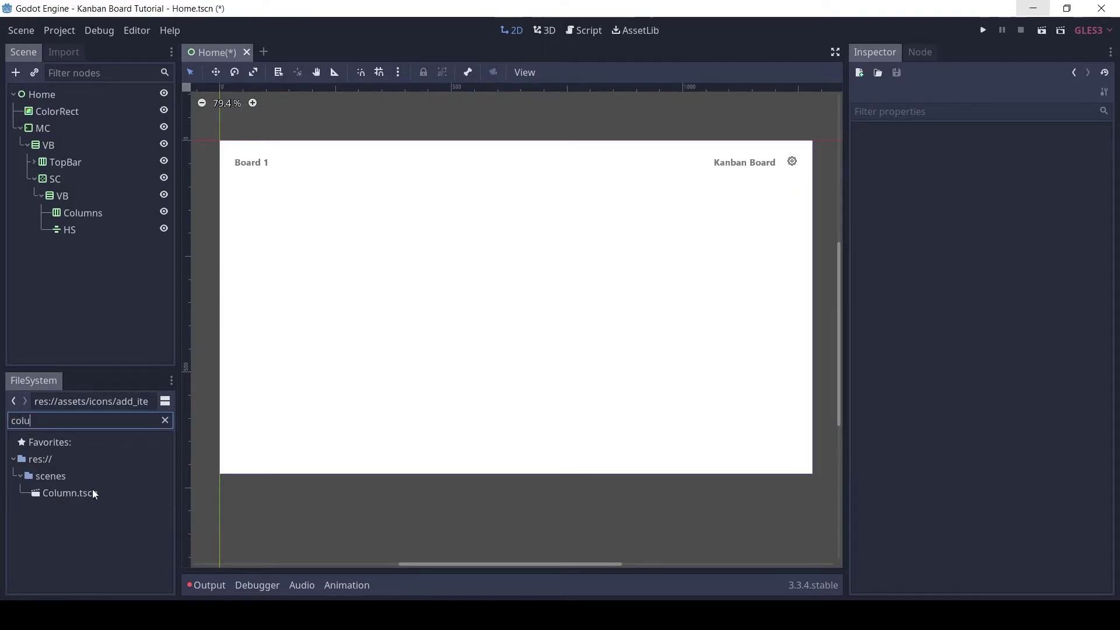
double_click(93, 493)
Instance the Card scene as a child of the Cards container
click(101, 217)
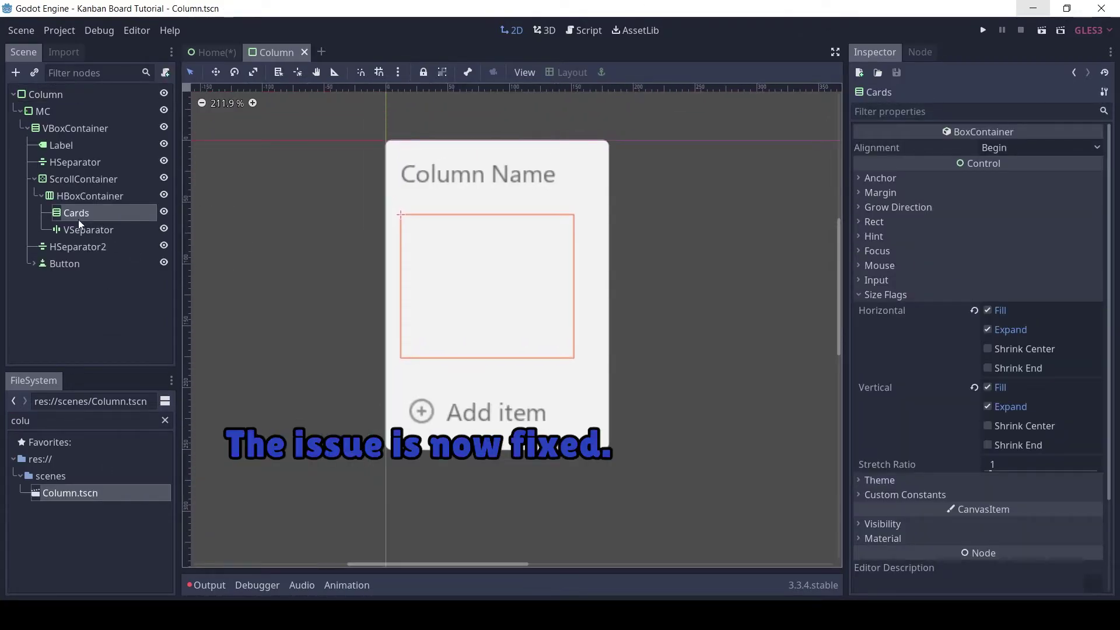
click(82, 195)
click(94, 183)
click(96, 199)
click(100, 216)
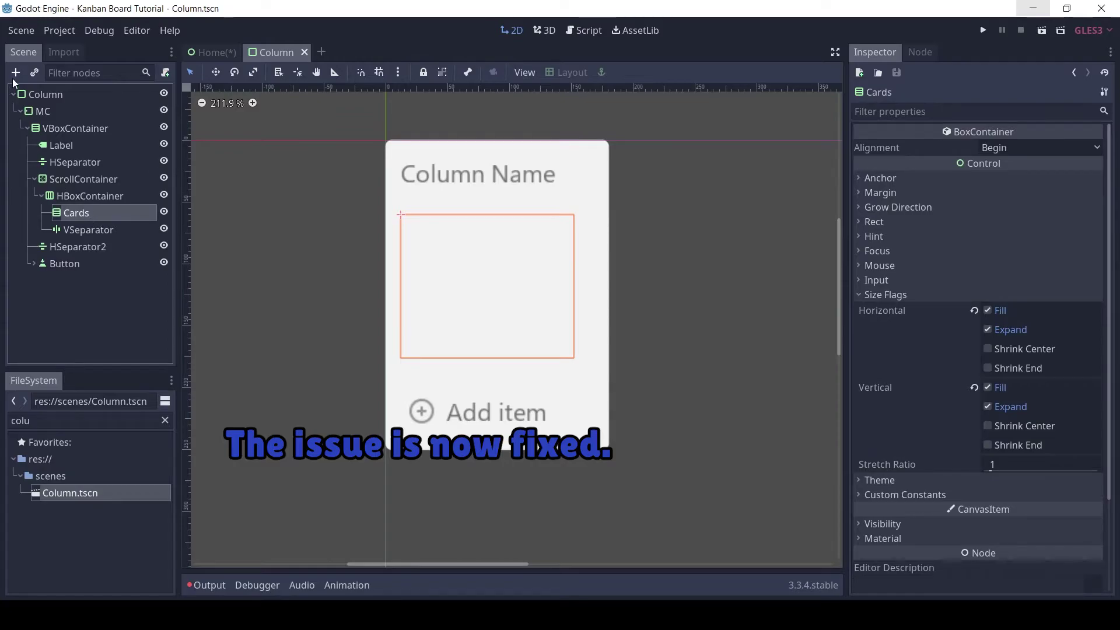
click(34, 72)
text(card)
click(488, 407)
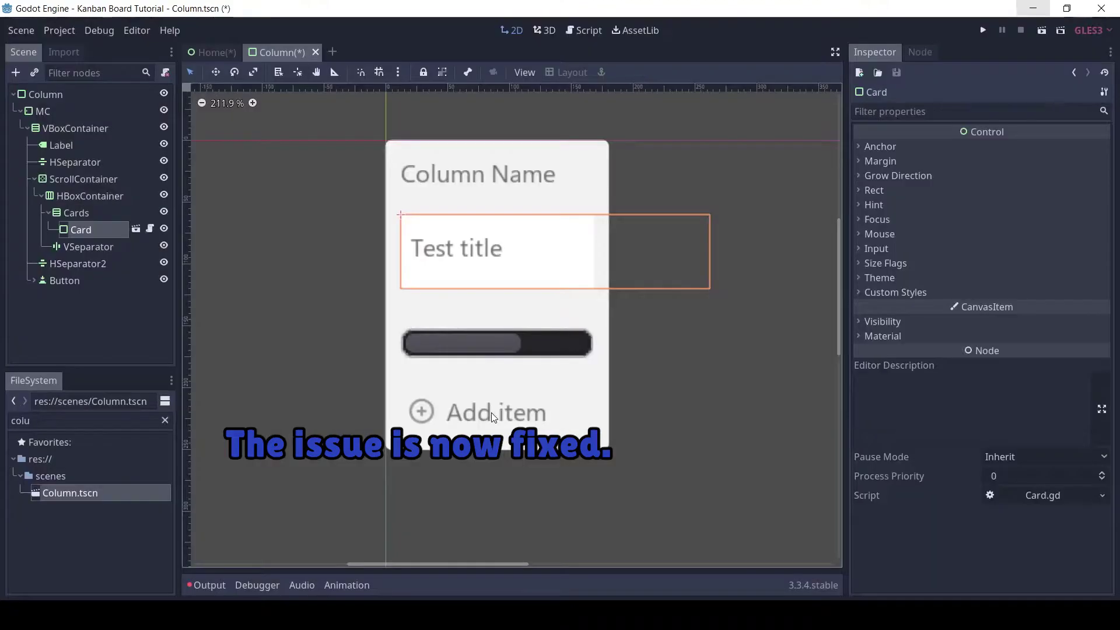
Set the Cards container's minimum width to 250
click(70, 213)
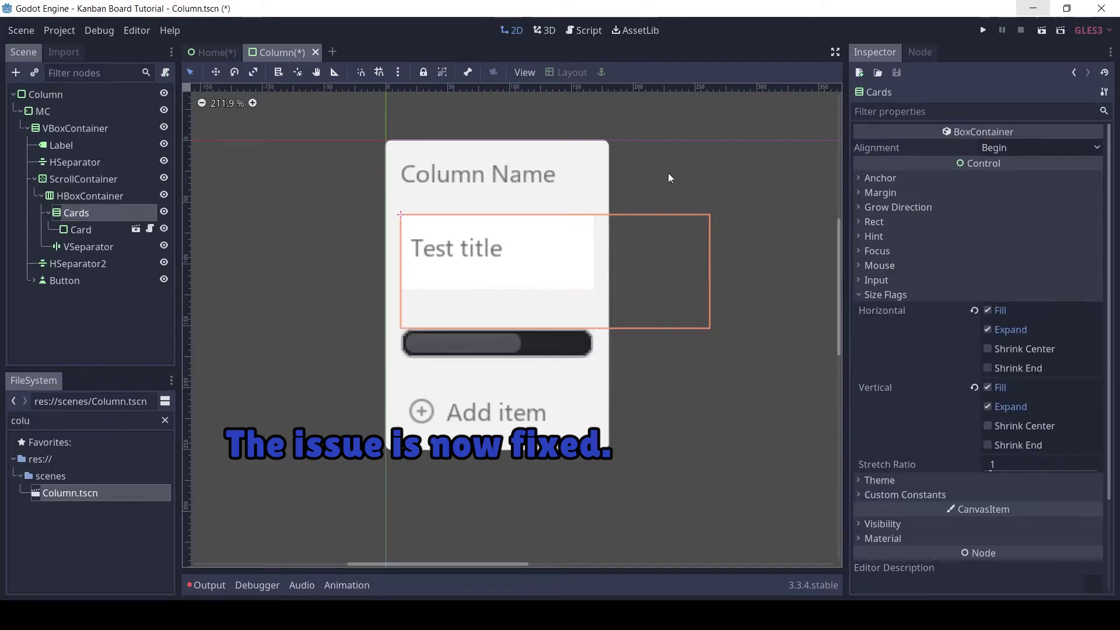
click(875, 223)
click(1025, 331)
click(1025, 318)
text(2)
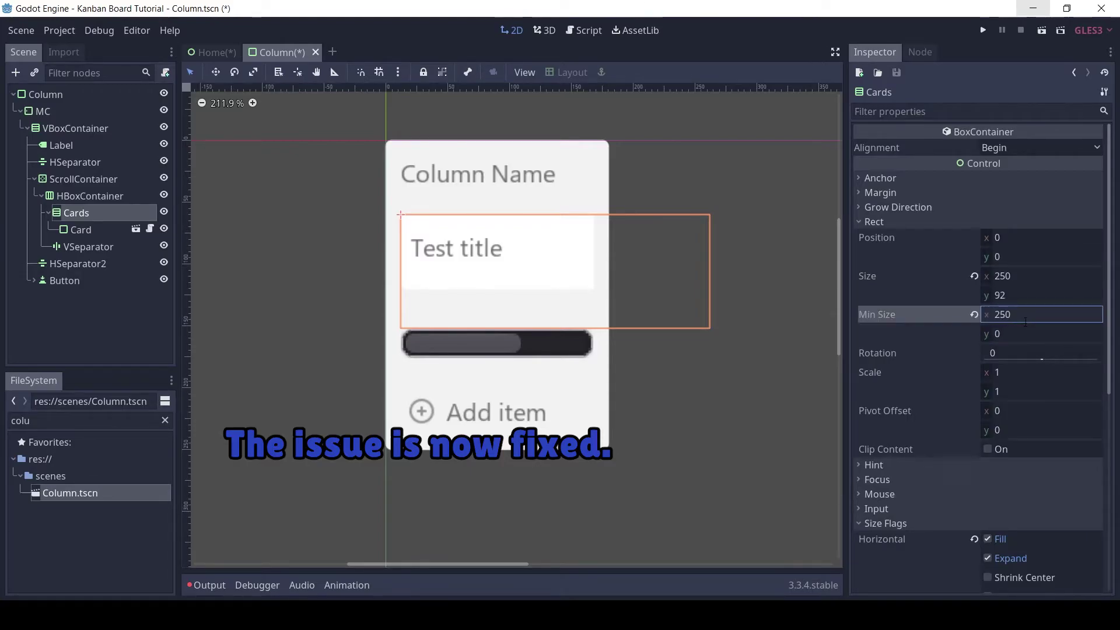
text(50)
key(Return)
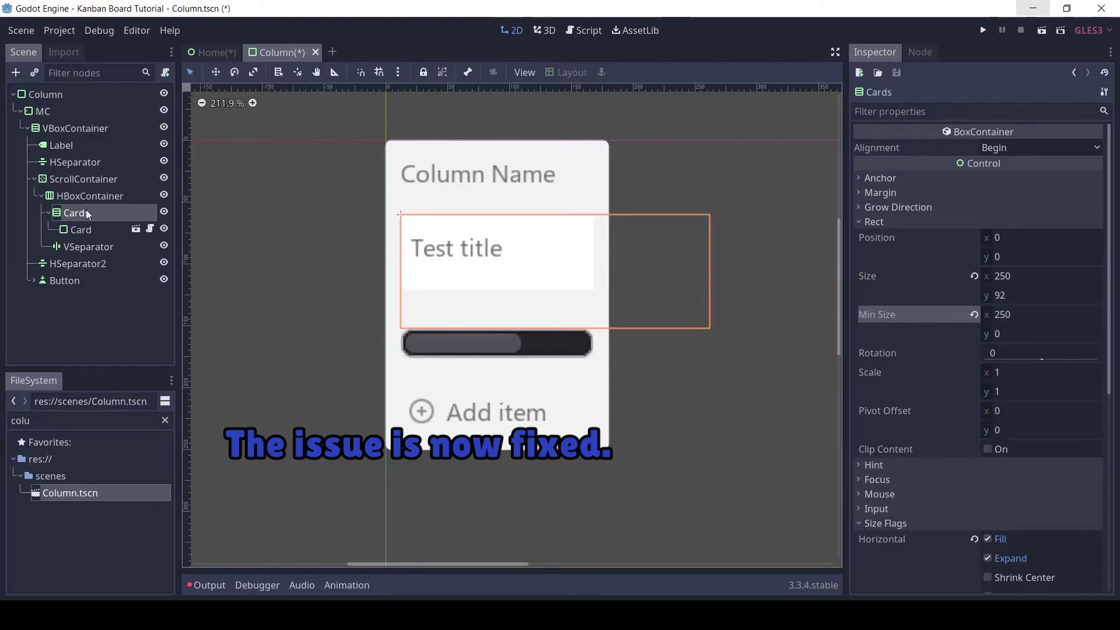
Set the ScrollContainer's minimum width to 250
click(83, 198)
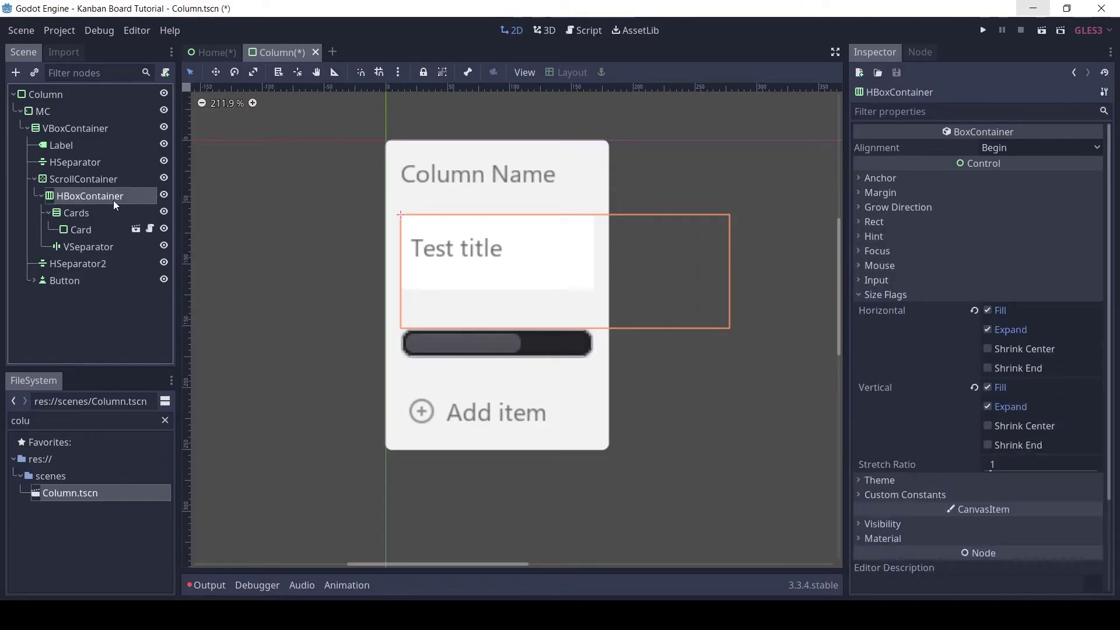
click(110, 180)
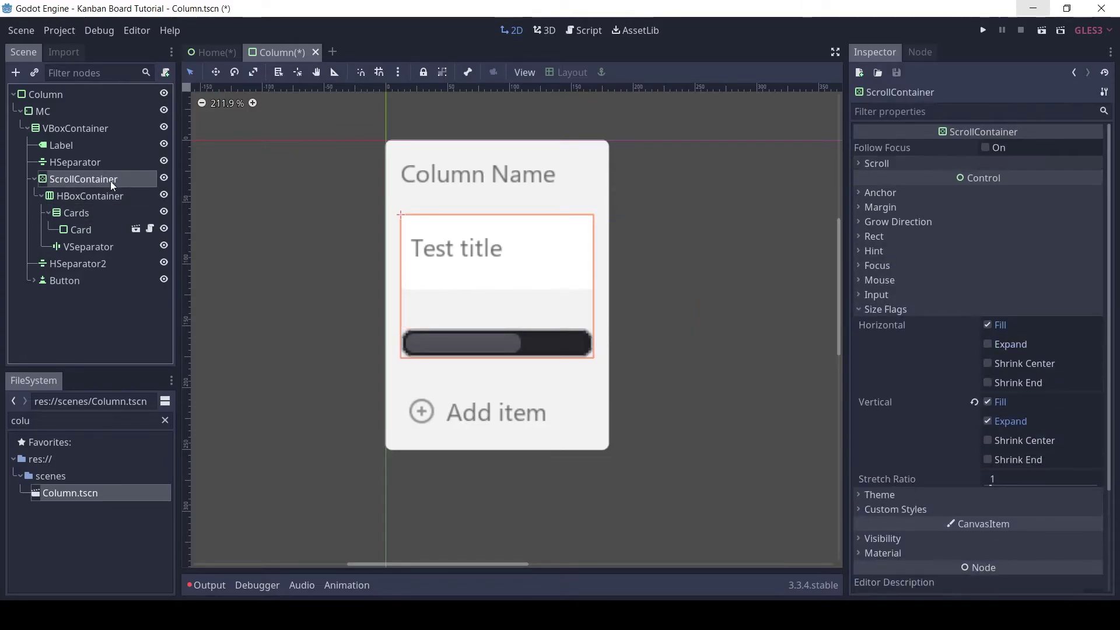
click(876, 239)
click(1018, 330)
text(25)
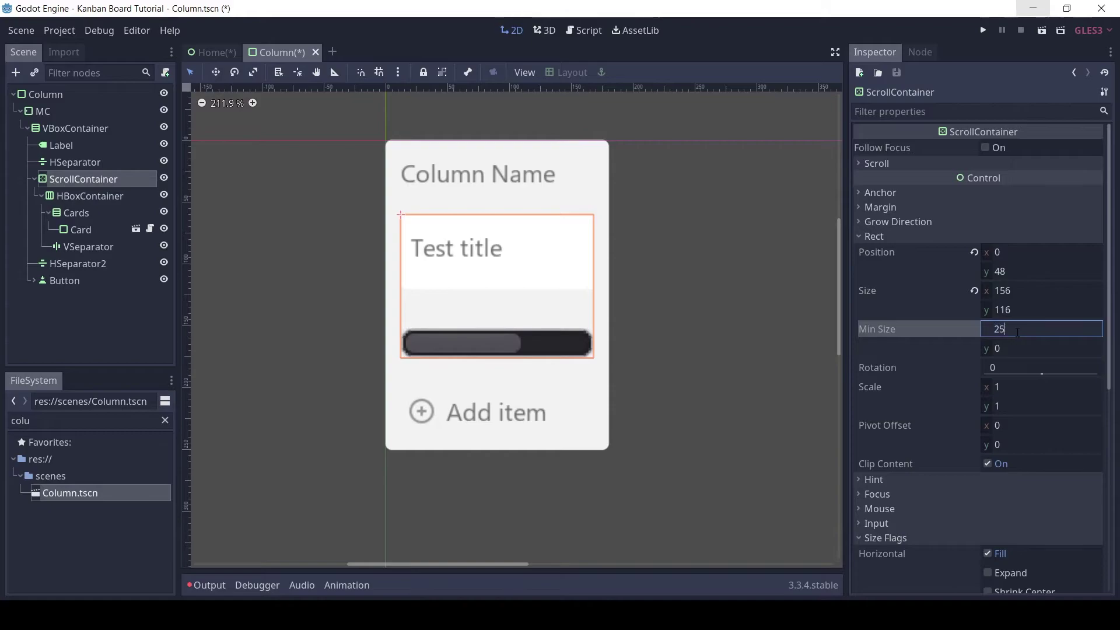
text(0)
key(Return)
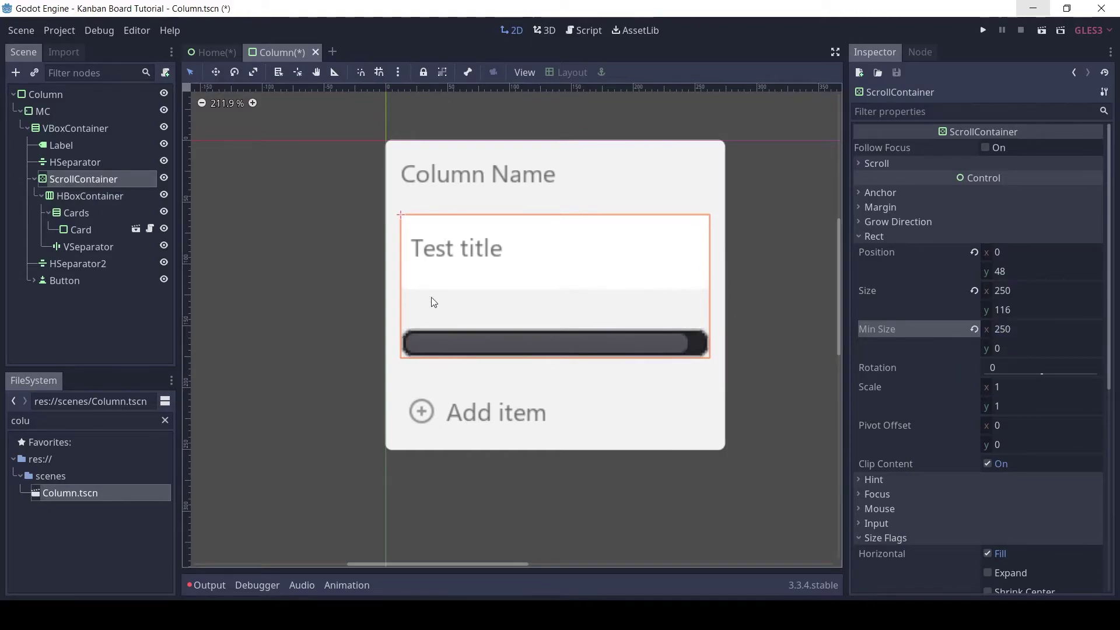
key(Escape)
scroll(443, 291, right, 2)
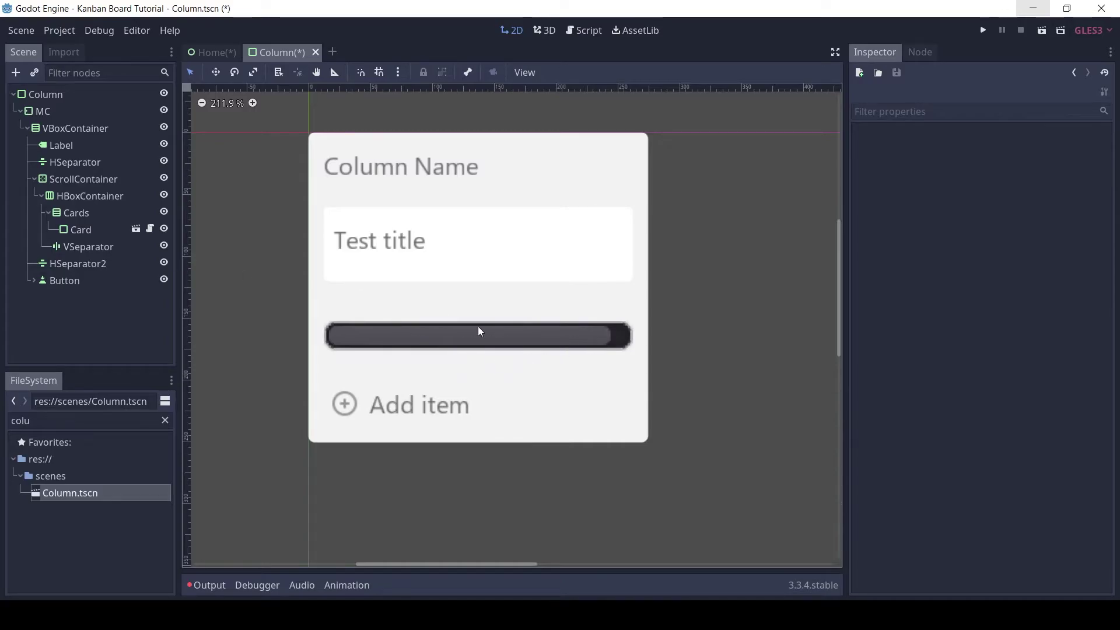
Add all HScrollBar class items to the custom_theme.tres theme of the Column root node
click(89, 92)
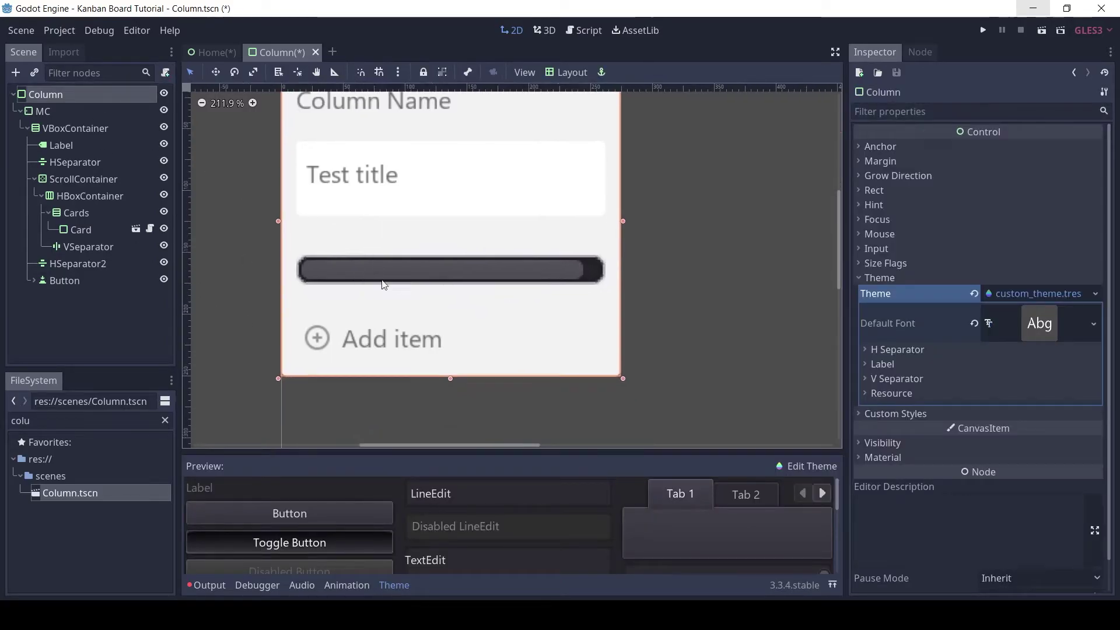
click(808, 466)
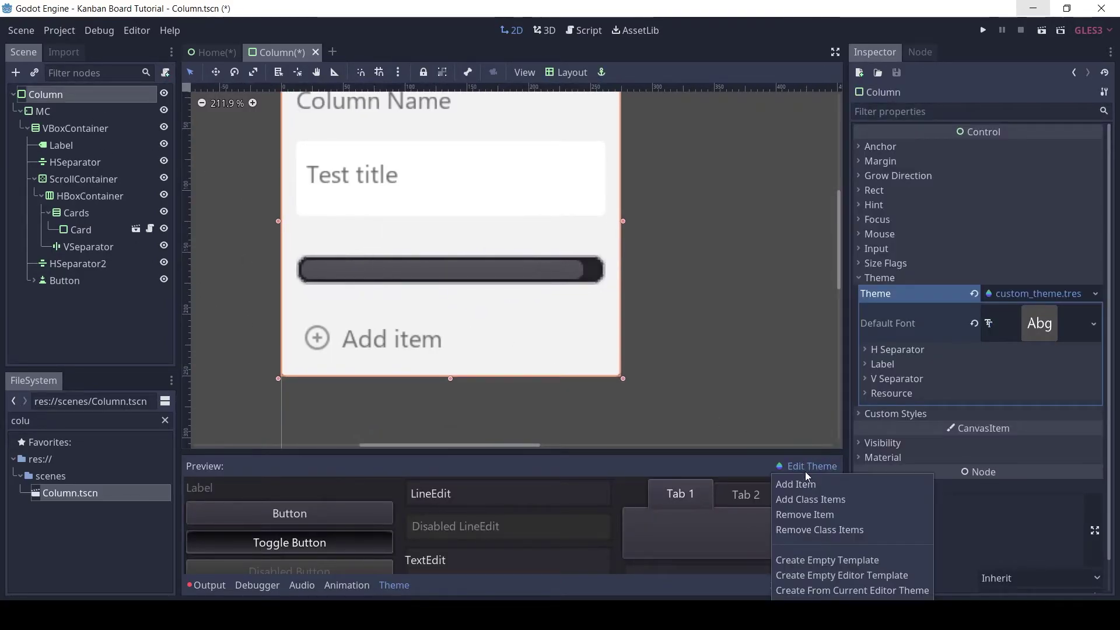
click(812, 501)
click(610, 268)
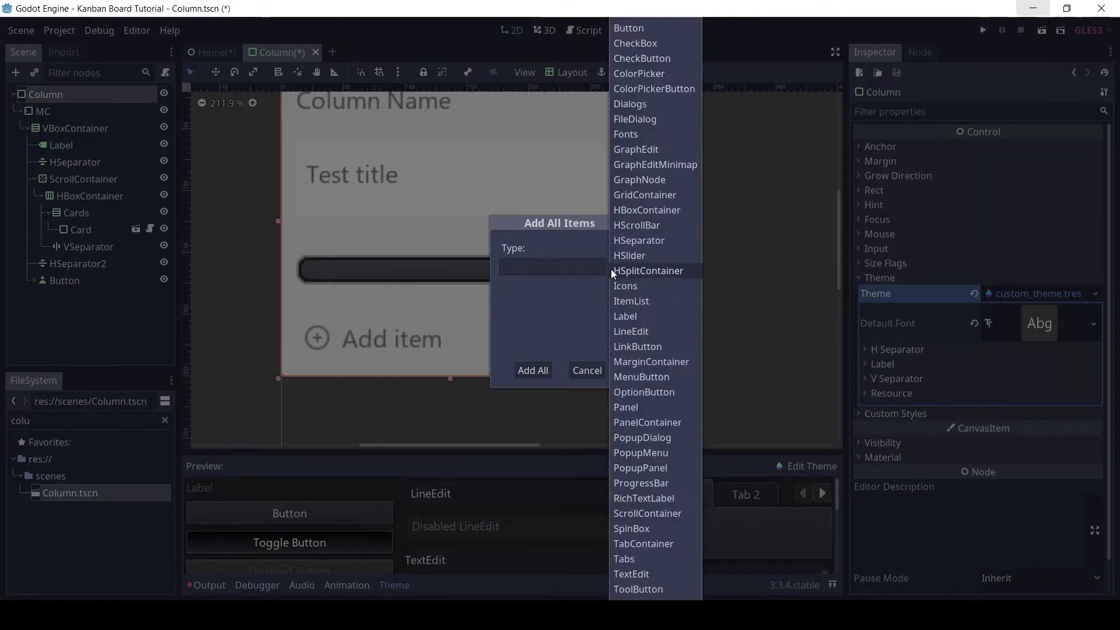
click(646, 227)
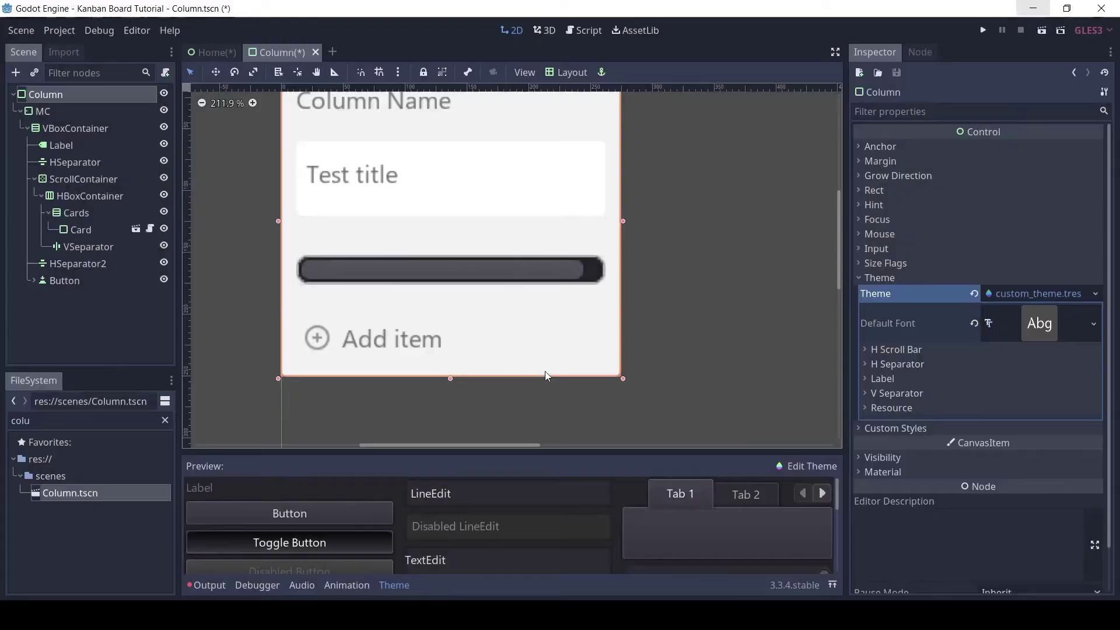
click(533, 369)
Assign a new StyleBoxFlat to the Grabber style of the theme's H Scroll Bar and open its properties
click(905, 347)
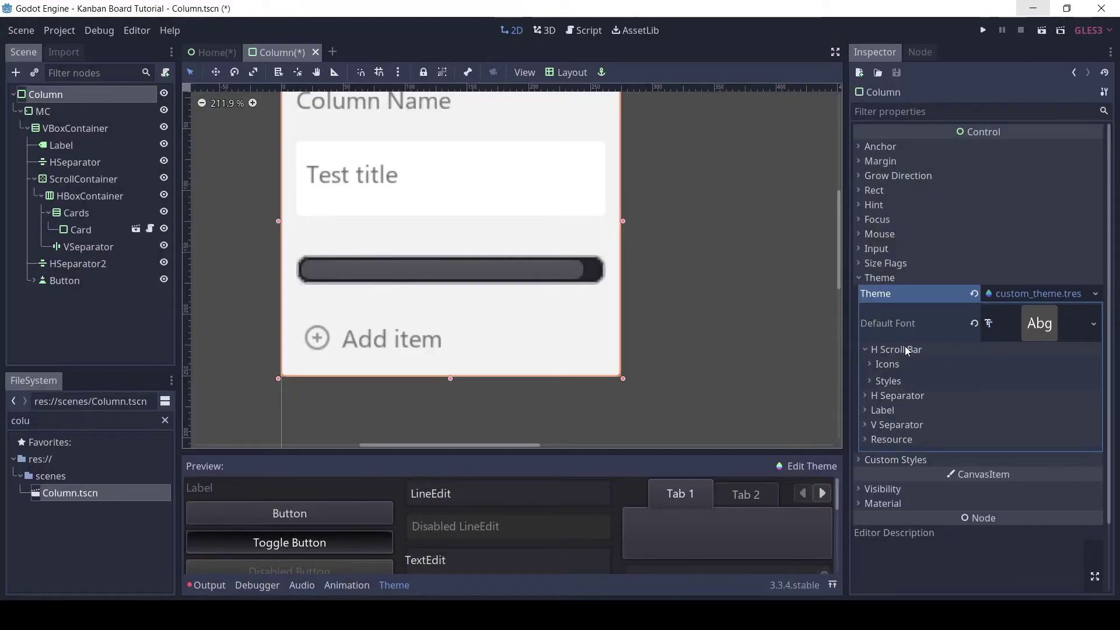
click(887, 380)
click(1015, 396)
click(1046, 435)
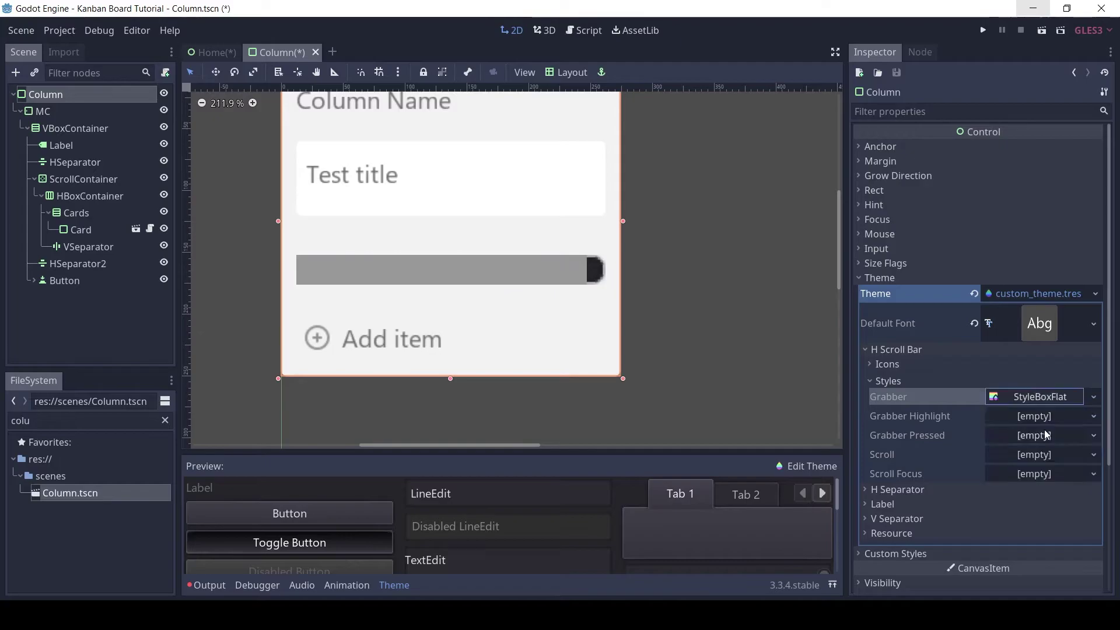
click(1046, 397)
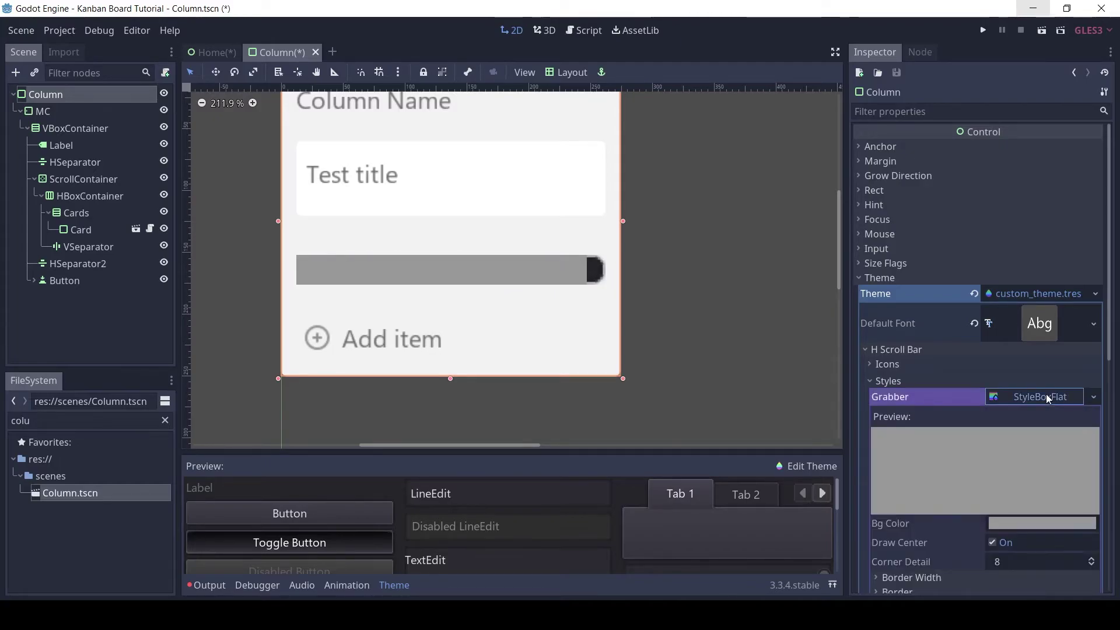
Set the grabber style's background color to bfc4ce and its corner detail to 20
click(1026, 523)
text(bfc4ce)
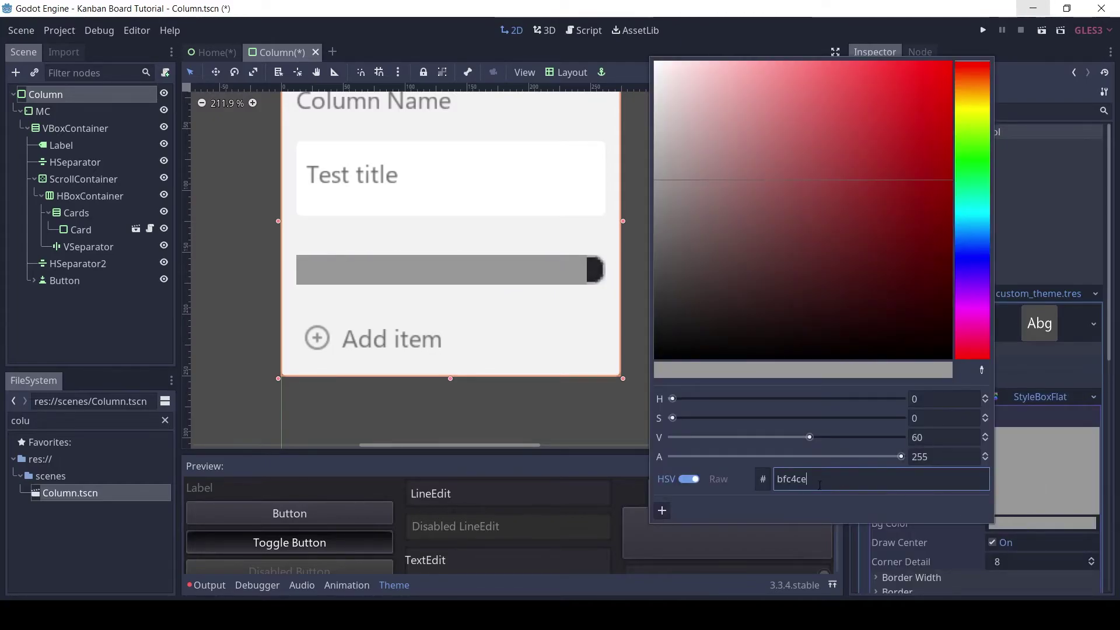
key(Return)
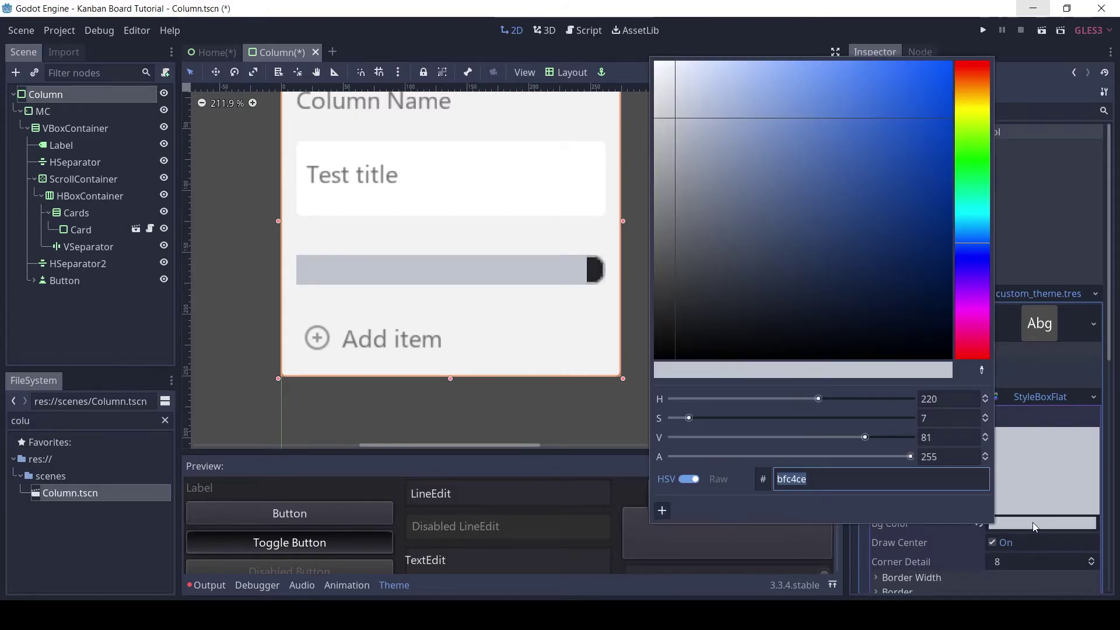
scroll(1107, 426, down, 5)
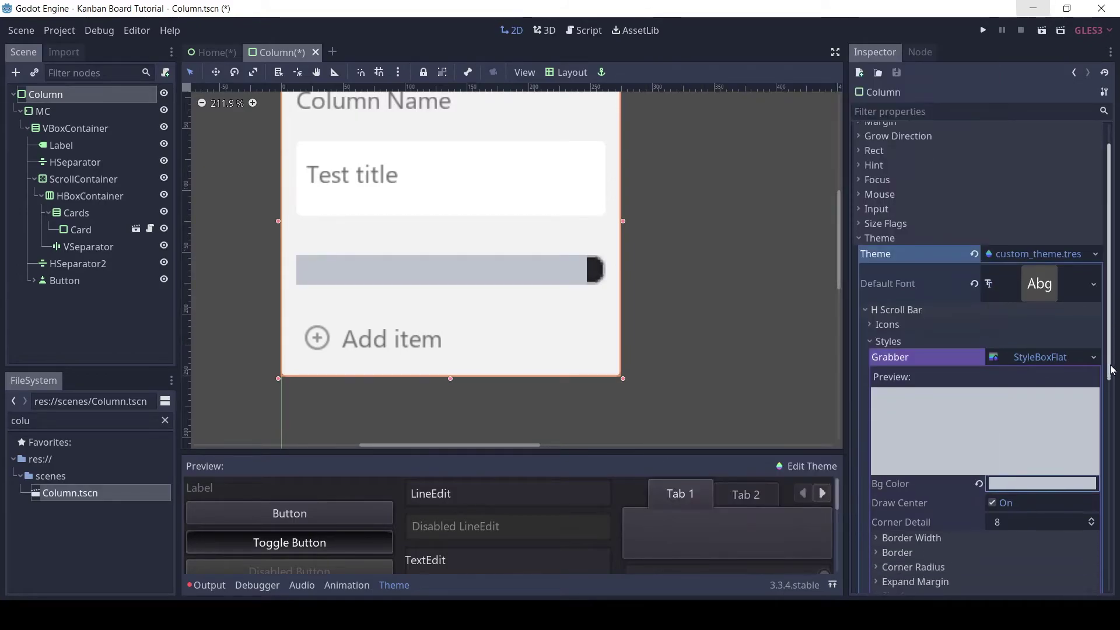
scroll(1105, 426, down, 1)
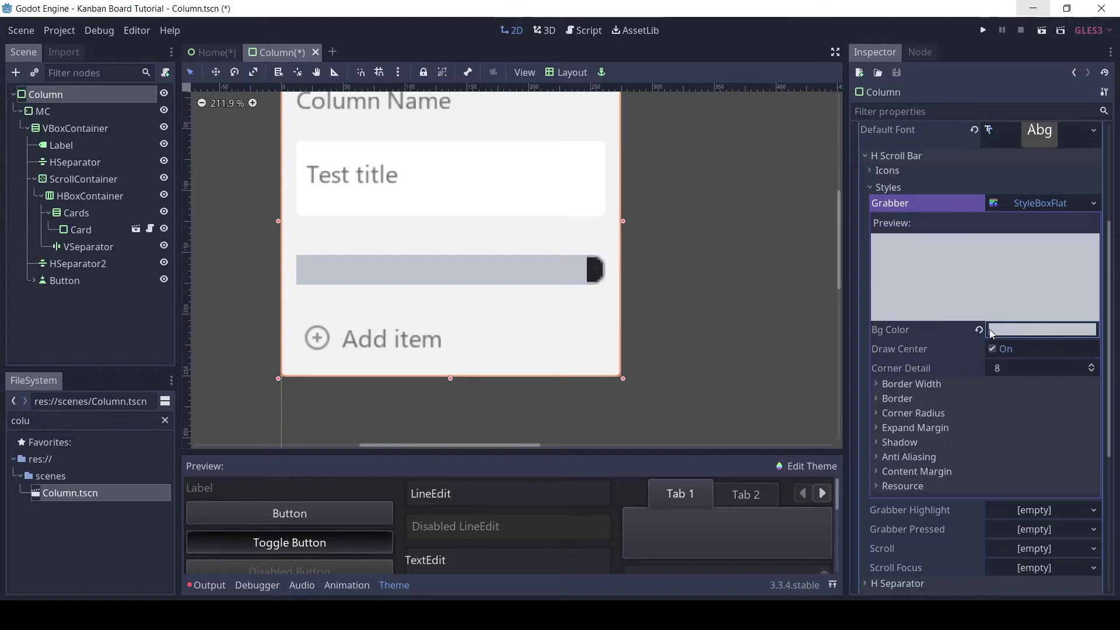
click(996, 369)
text(20)
key(Return)
Set the grabber style's border width to 5 on all four sides
click(997, 384)
click(999, 403)
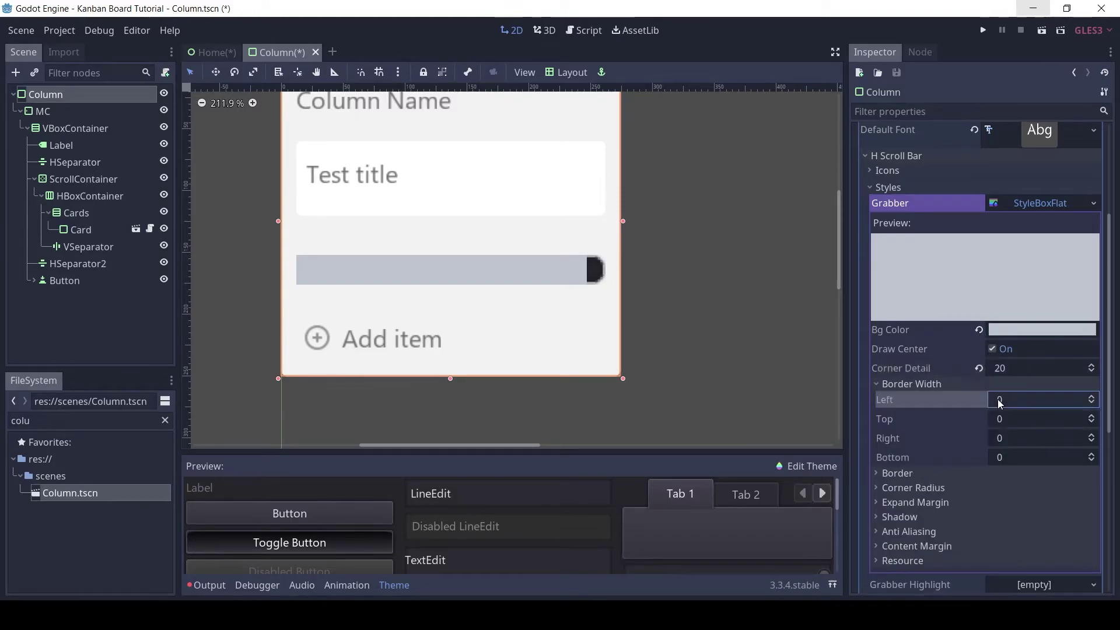
text(5)
key(Tab)
text(5)
key(Tab)
text(5)
key(Tab)
text(5)
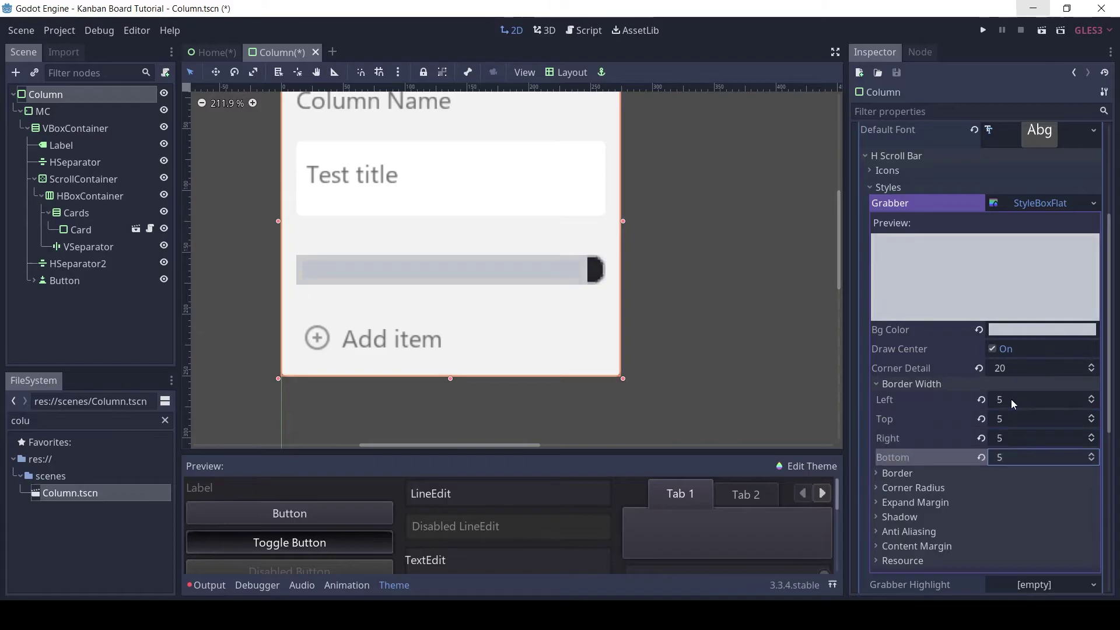
Set the grabber style's border color to bfc4ce
click(910, 477)
click(1024, 490)
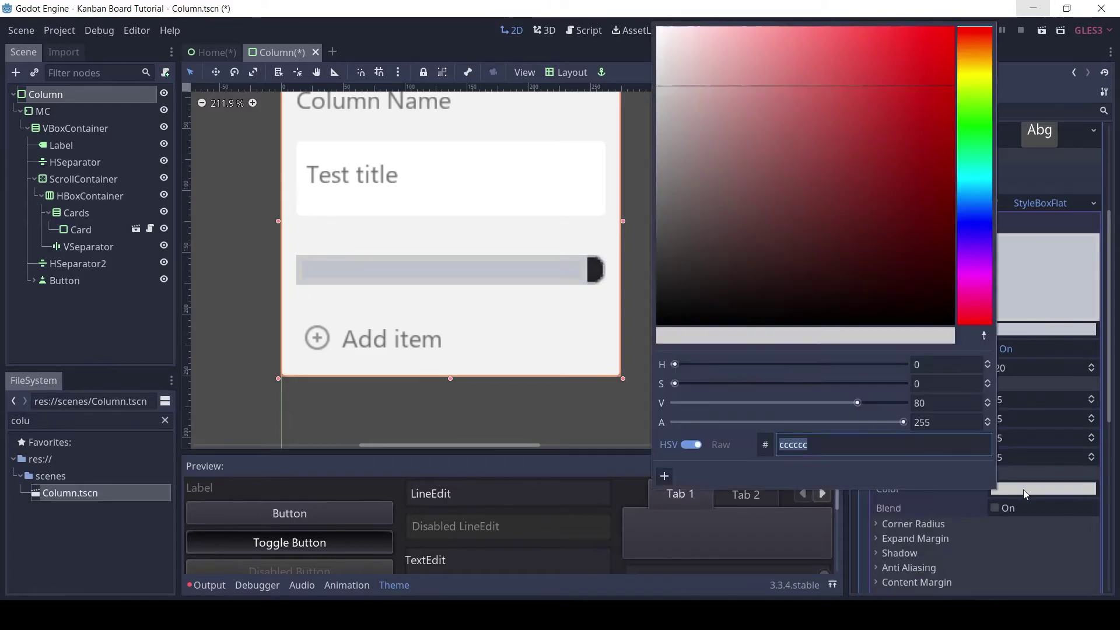
key(ctrl+v)
key(Return)
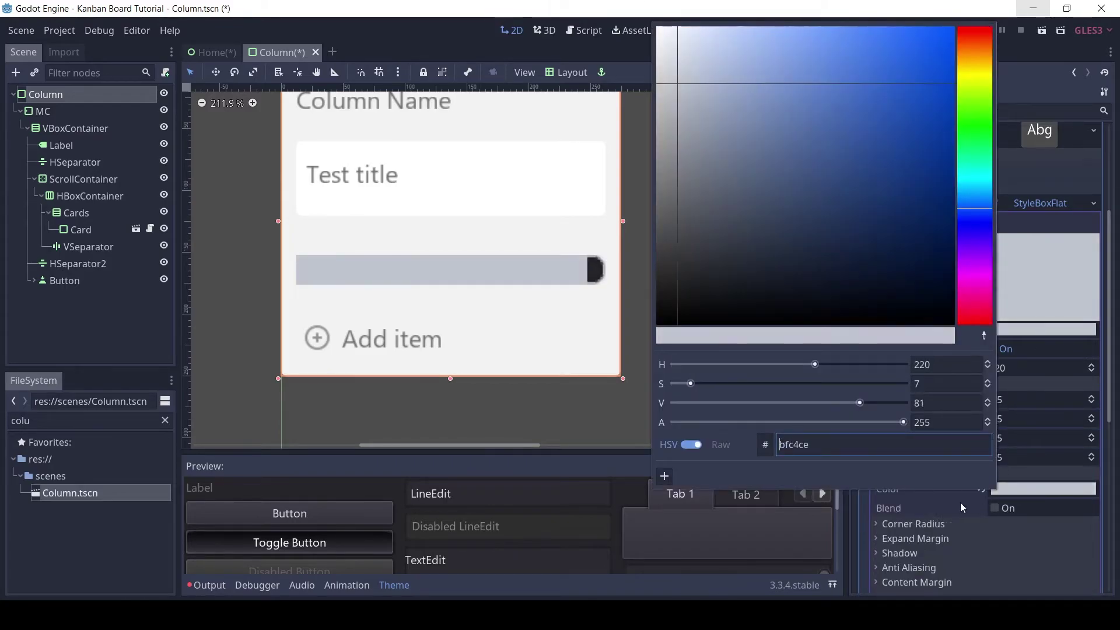
click(897, 505)
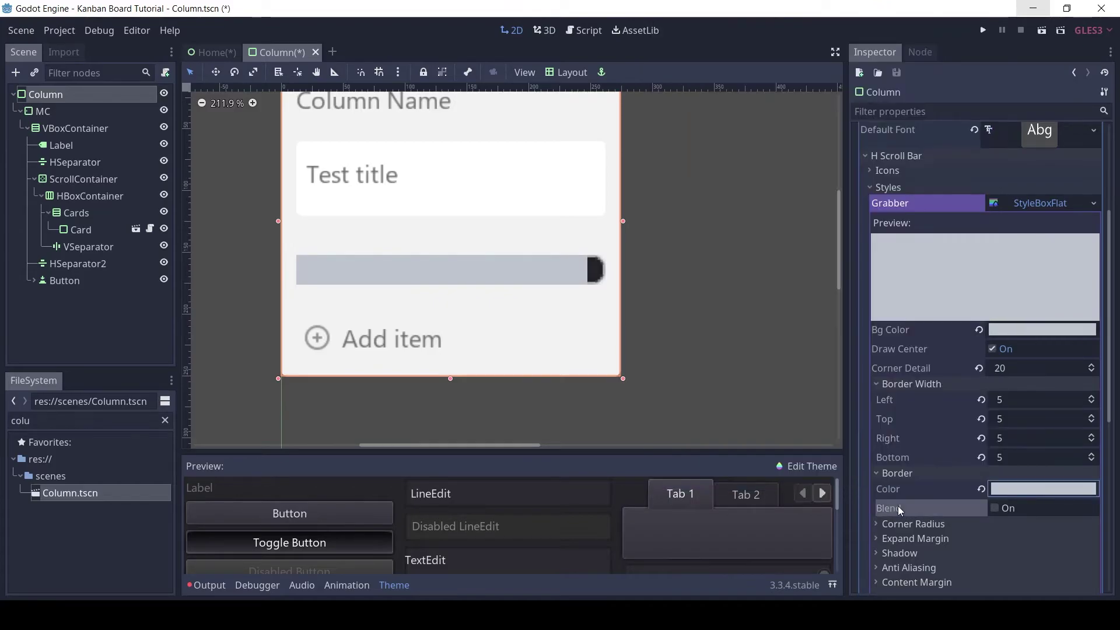
Set the grabber style's corner radius to 5 on all four corners
click(908, 384)
click(910, 398)
click(913, 413)
click(1006, 428)
text(5)
key(Tab)
text(5)
key(Tab)
text(5)
key(Tab)
text(5)
key(Return)
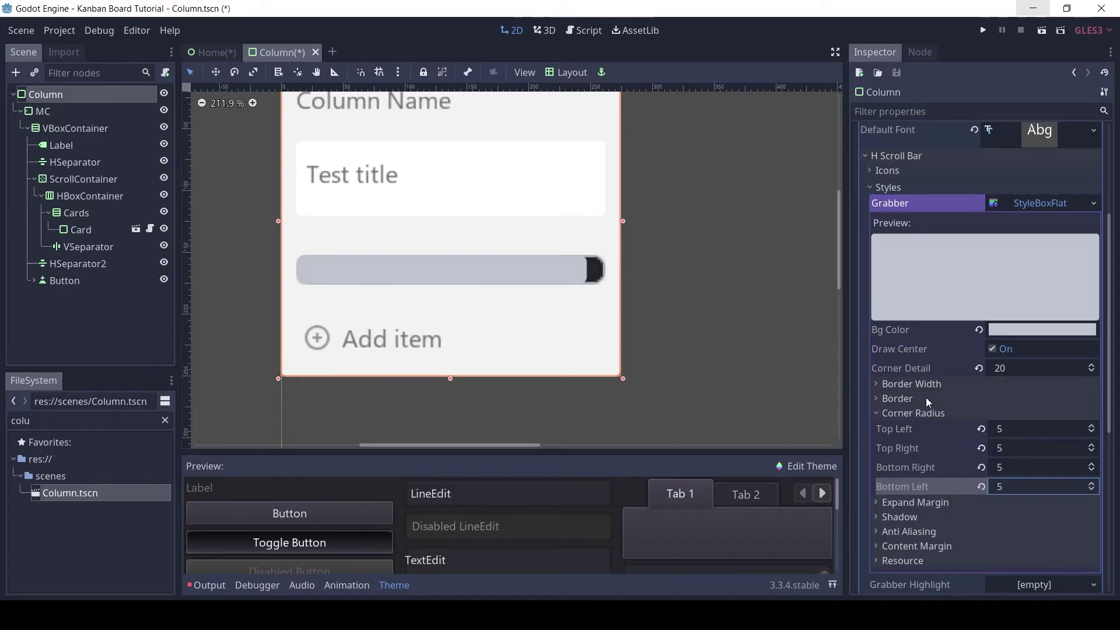
Adjust the grabber style's expand margins, leaving its shadow settings as they are
click(913, 412)
click(920, 428)
click(1042, 444)
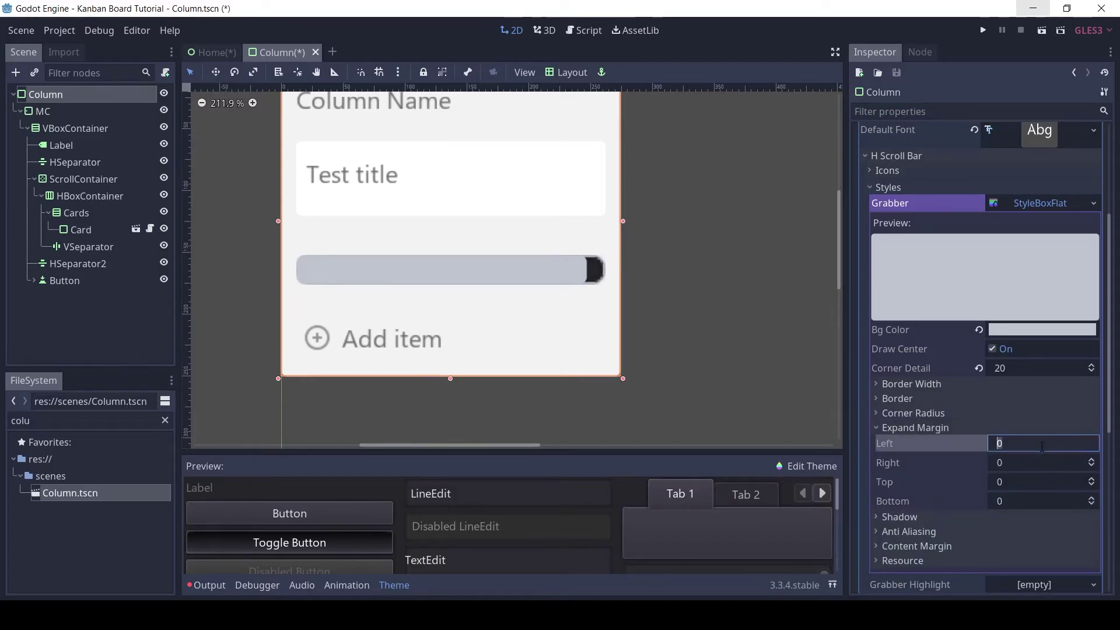
click(926, 423)
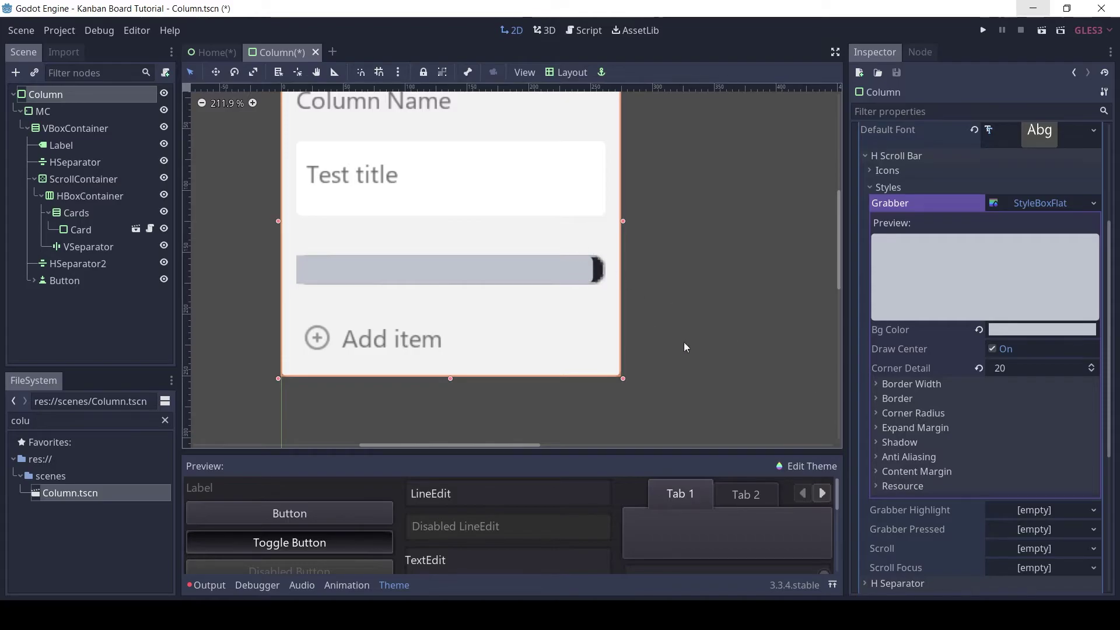
click(922, 442)
click(922, 442)
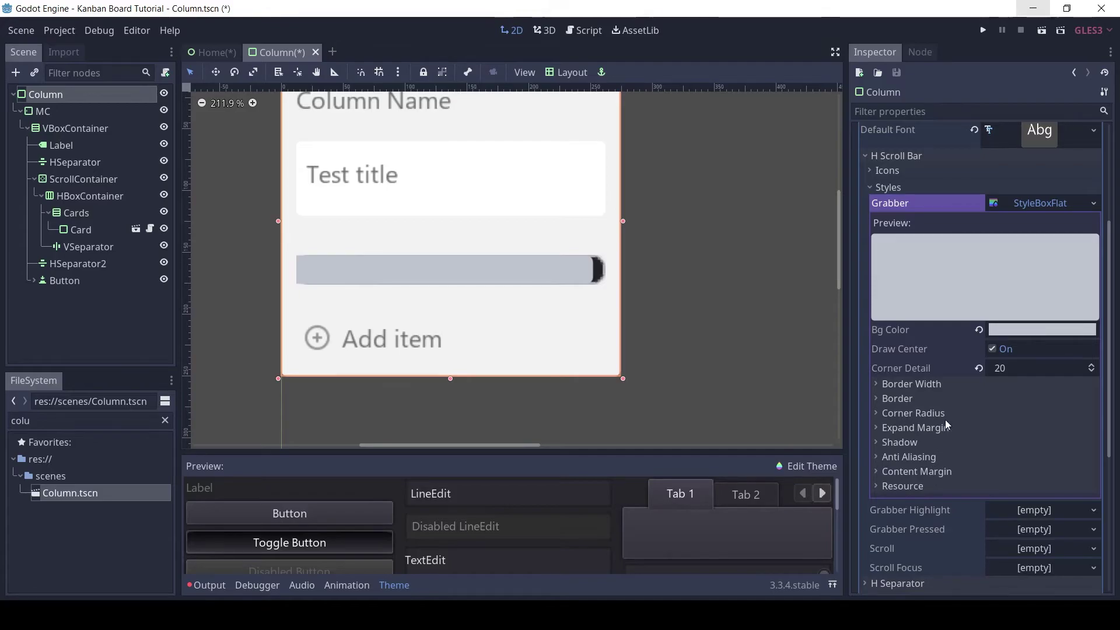
Turn off Draw Center for the grabber style and expand its Border color and blend settings
click(992, 350)
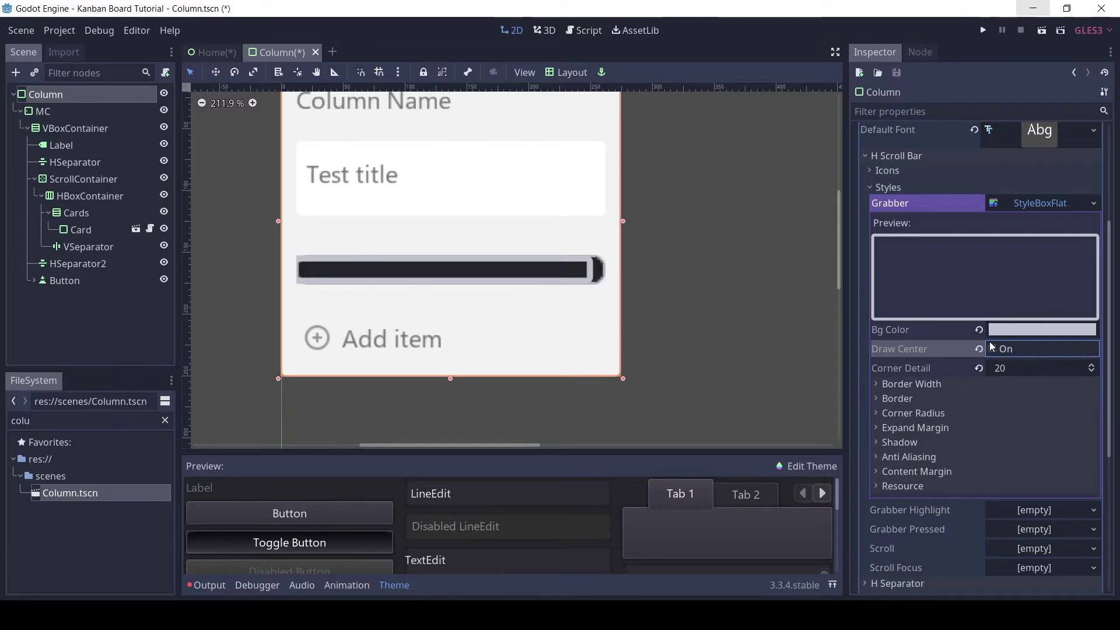
click(927, 383)
click(926, 382)
click(921, 400)
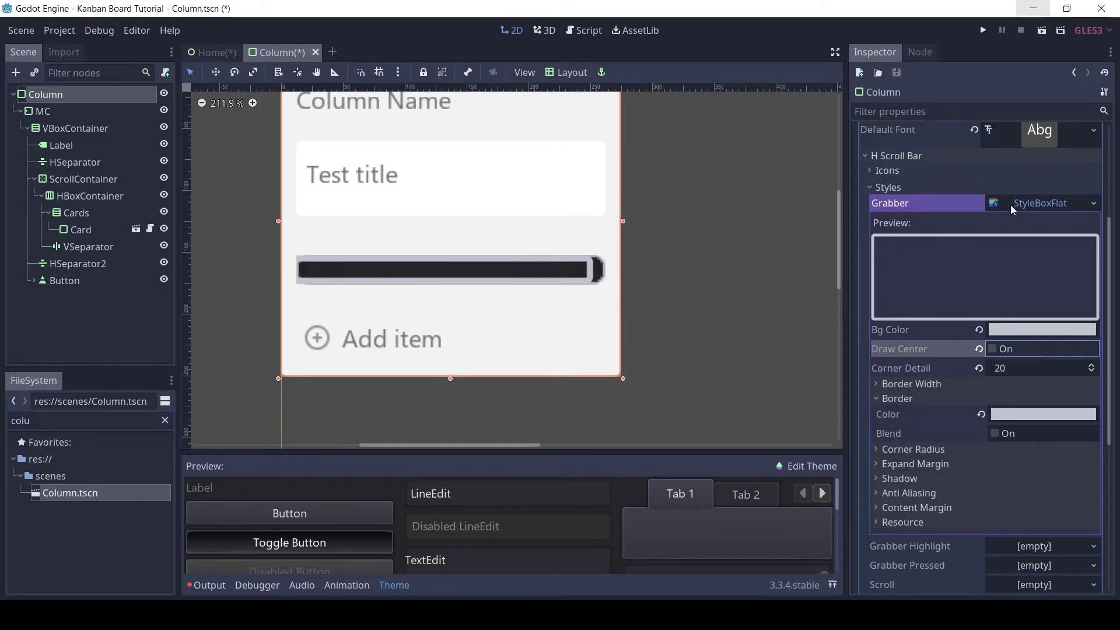
Reuse the horizontal grabber style for Grabber Highlight and Grabber Pressed, and assign a new StyleBoxFlat to Scroll
click(1037, 204)
drag(1034, 225, 1038, 267)
click(1093, 281)
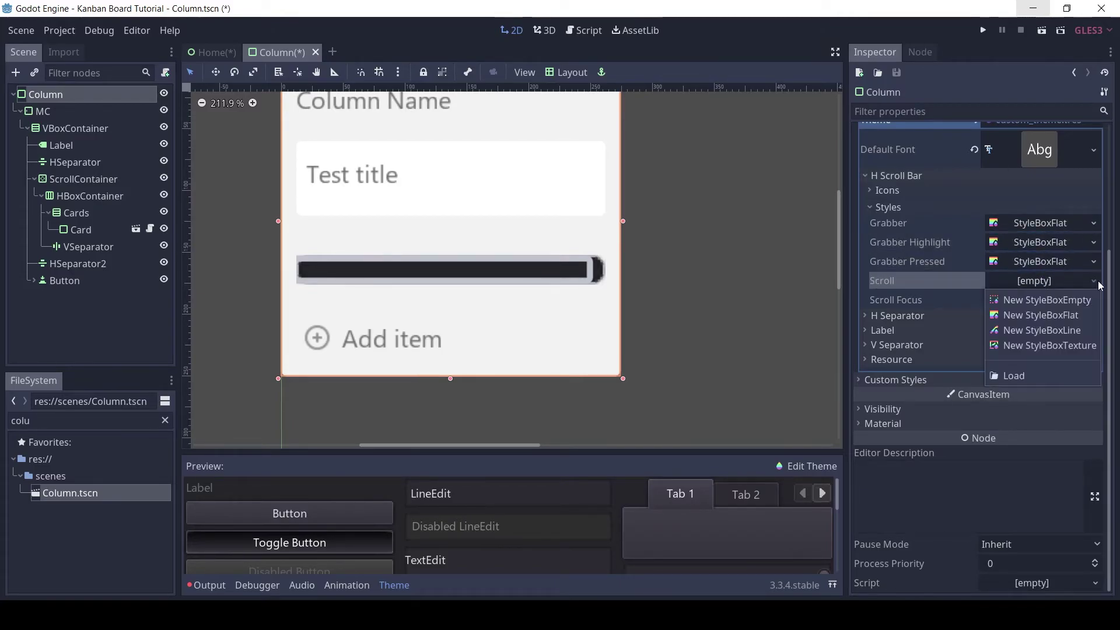
click(1057, 310)
click(1048, 282)
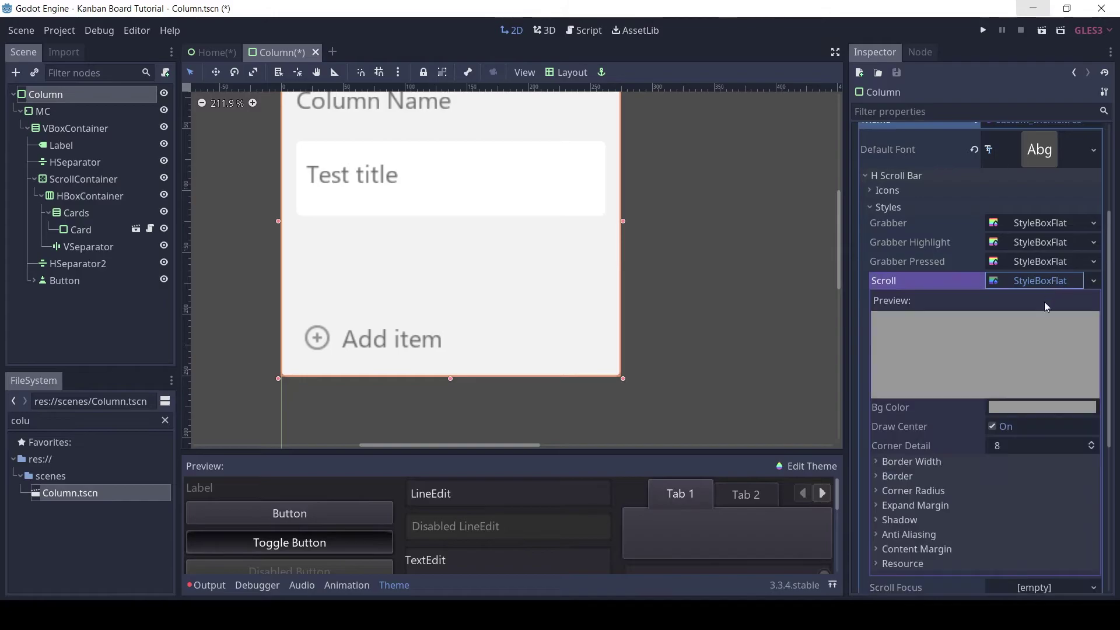
Set the horizontal scroll style's background color to dadbe2 and turn off Draw Center
click(1022, 405)
click(979, 440)
key(ctrl+a)
text(dadbe2)
key(Return)
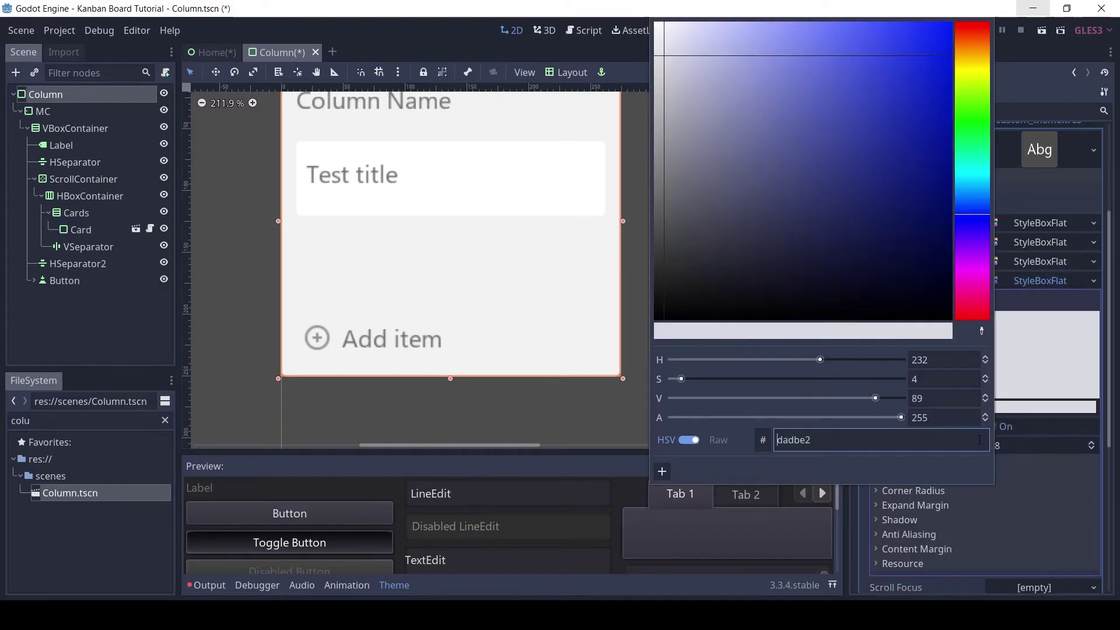
click(1013, 425)
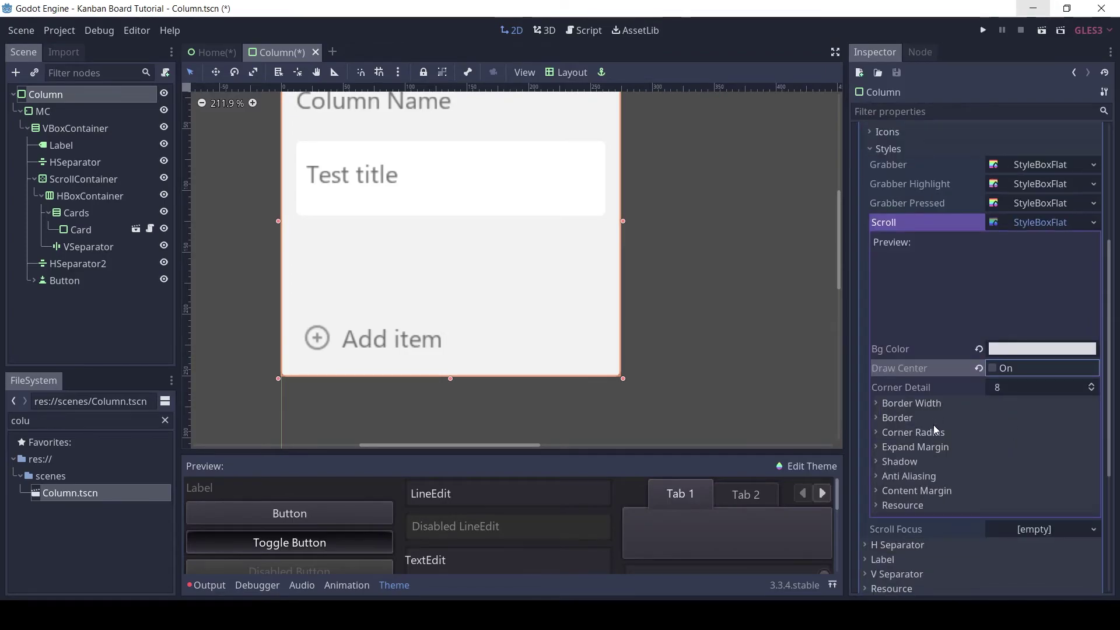
Set the horizontal scroll style's corner radius to 5 on all four corners
click(933, 431)
click(1004, 447)
text(5)
key(Tab)
text(5)
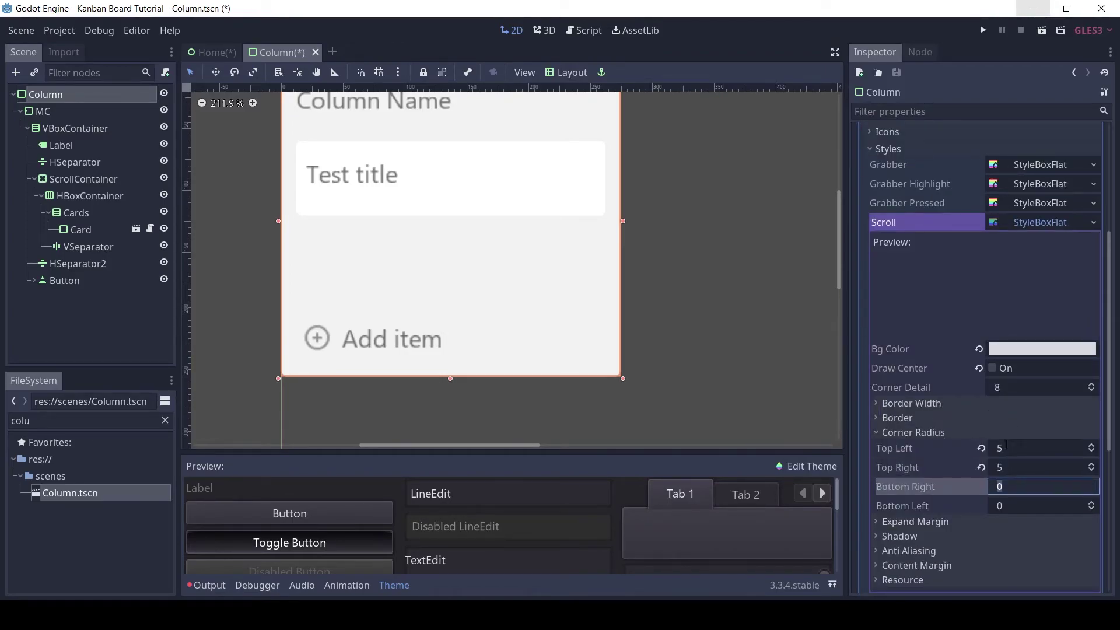
key(Tab)
text(5)
key(Tab)
text(5)
key(Return)
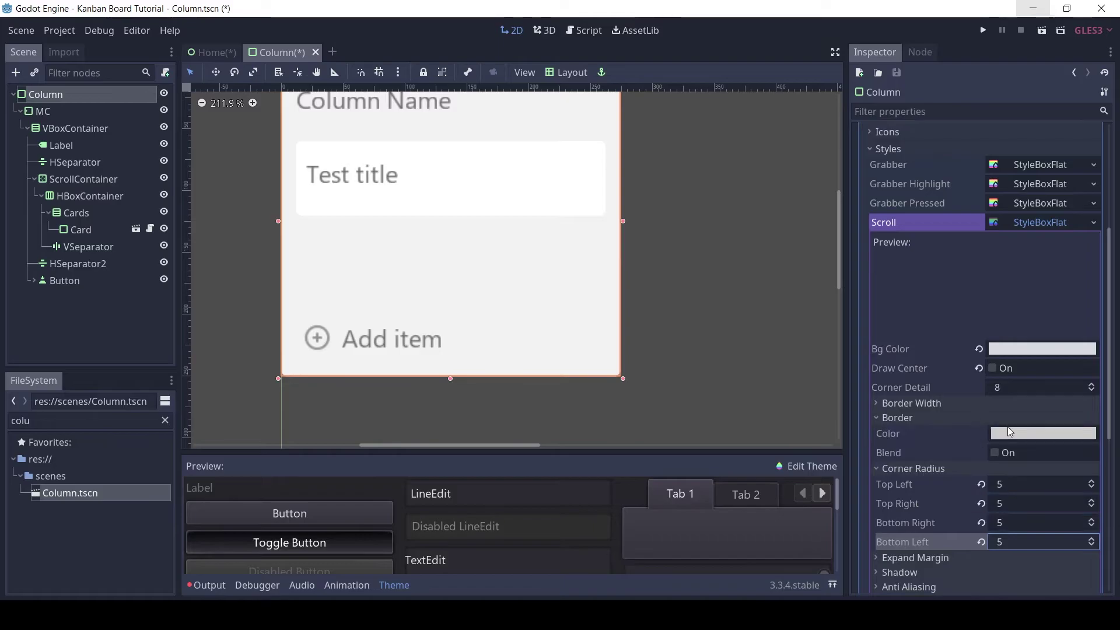
Set the horizontal scroll style's border color to dadbe2 and check its expand margins
click(1026, 434)
text(dadbe2)
key(Return)
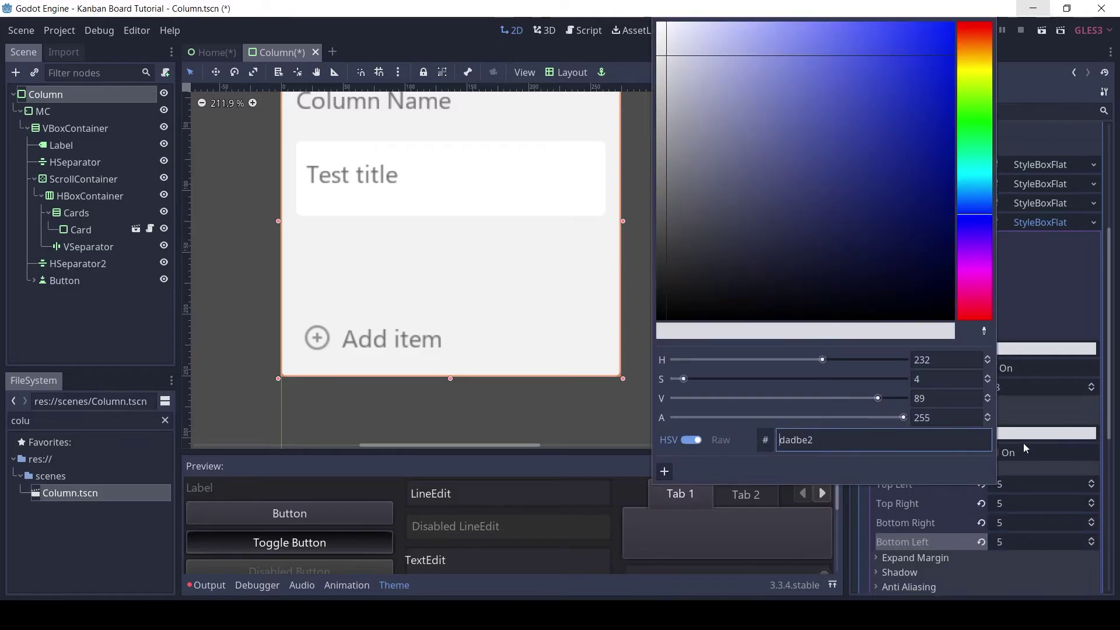
click(935, 358)
scroll(936, 358, down, 3)
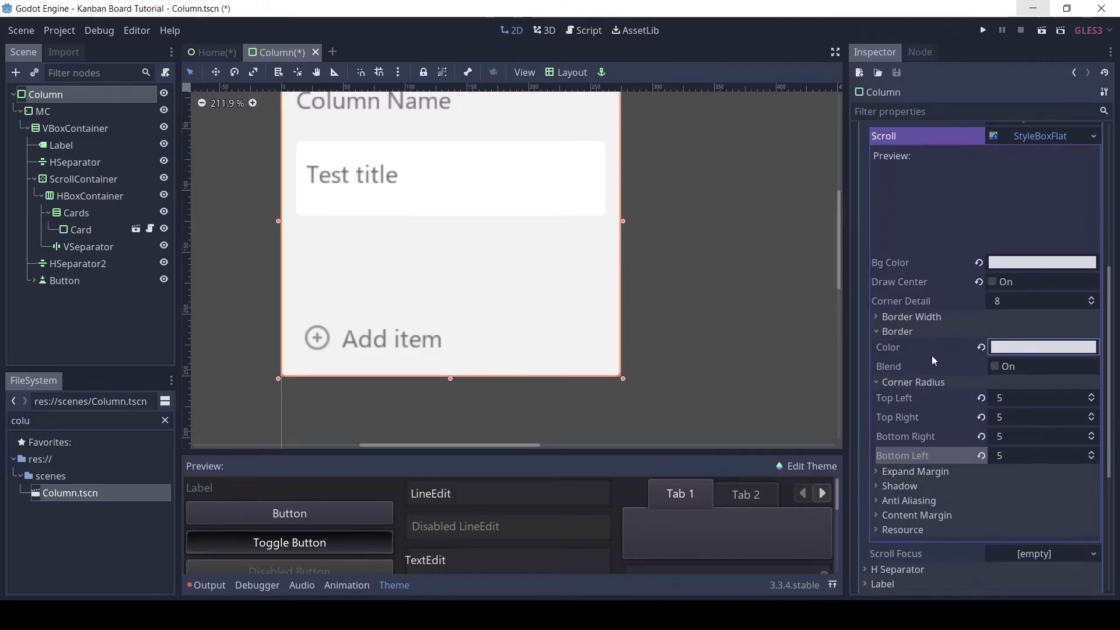
click(919, 334)
click(920, 346)
click(924, 360)
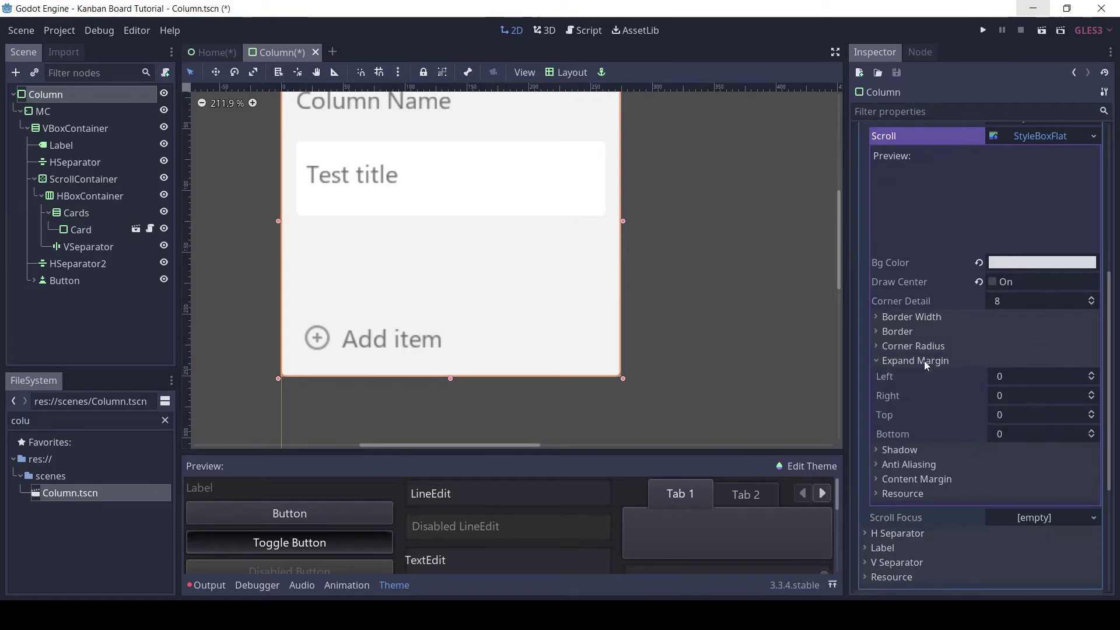
click(880, 359)
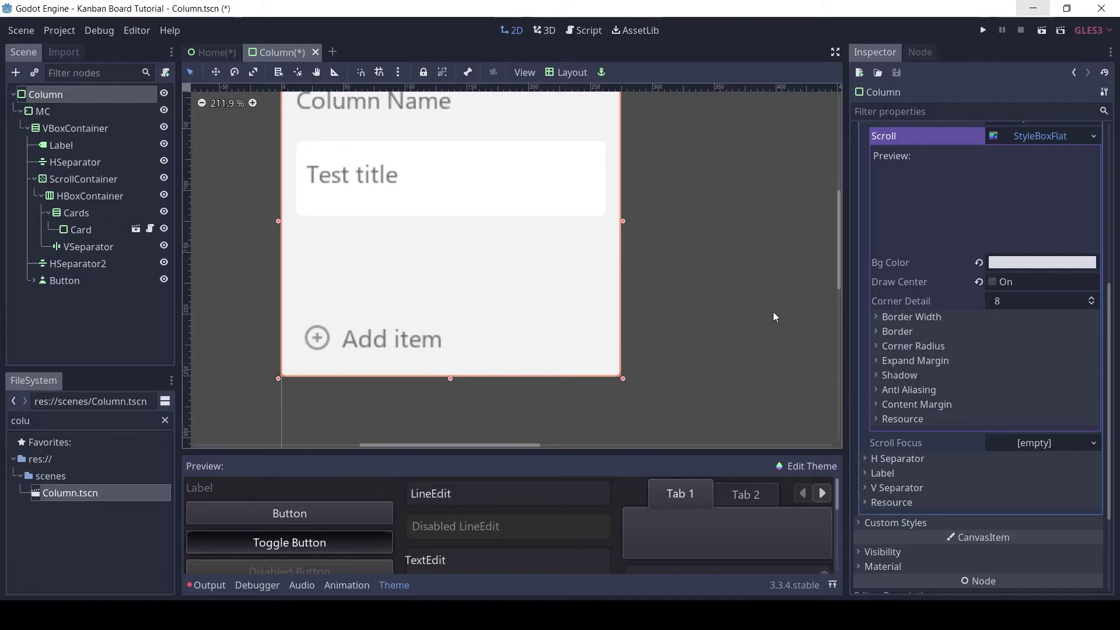
Duplicate the Card node four times inside the Cards container
middle_drag(778, 320, 823, 327)
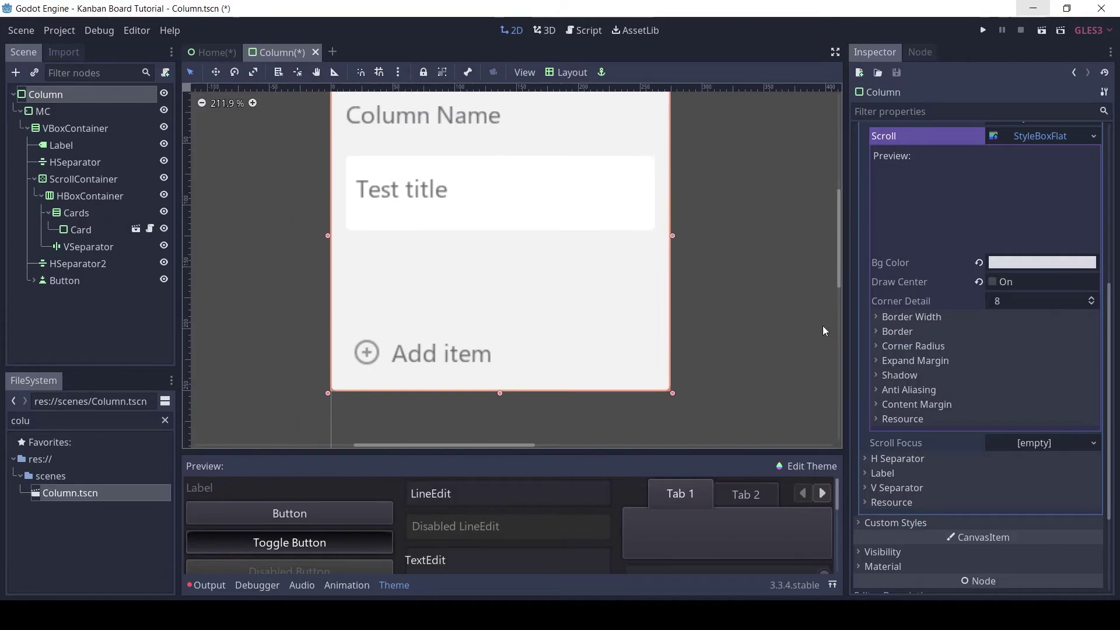
click(71, 228)
key(ctrl+d)
key(ctrl+d)
key(ctrl+d)
key(ctrl+d)
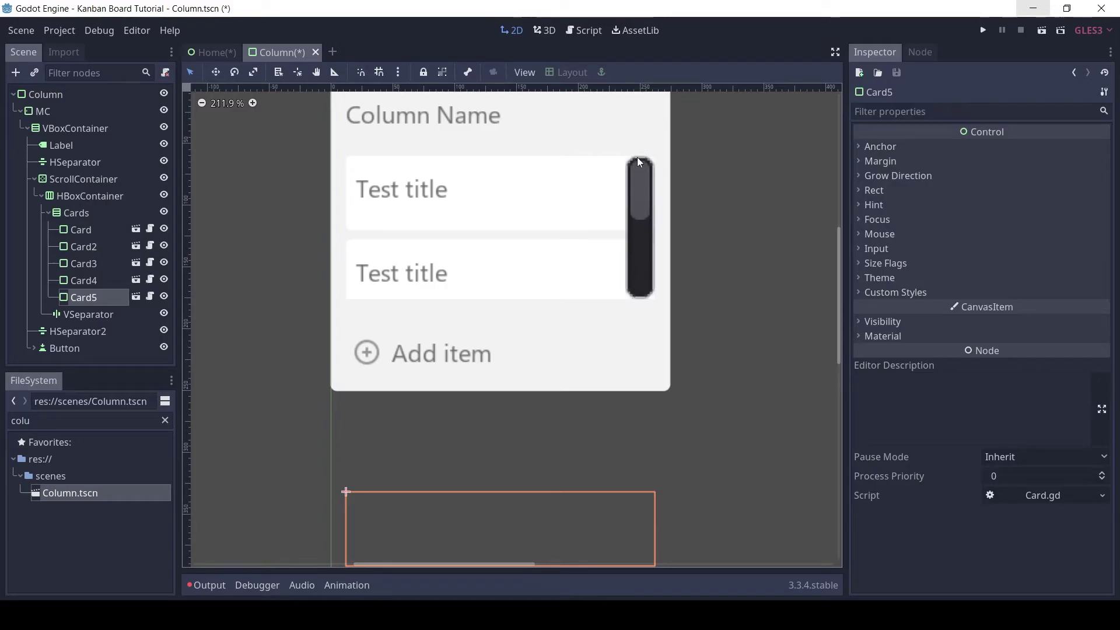
Add all VScrollBar class items to the Column node's custom theme
click(50, 97)
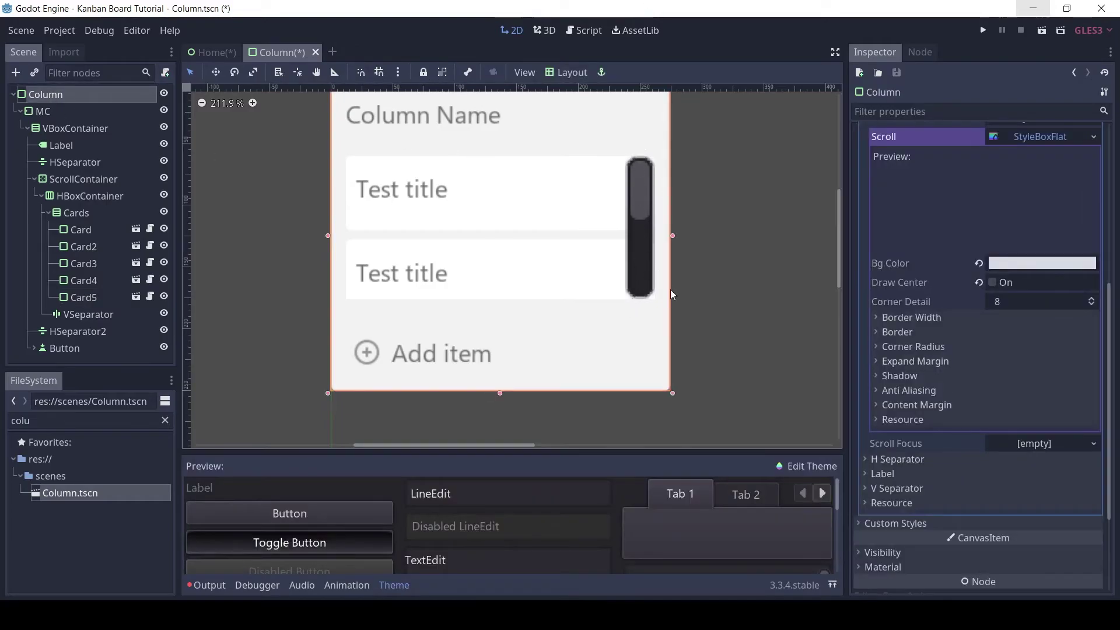
click(1032, 137)
scroll(1037, 231, up, 1)
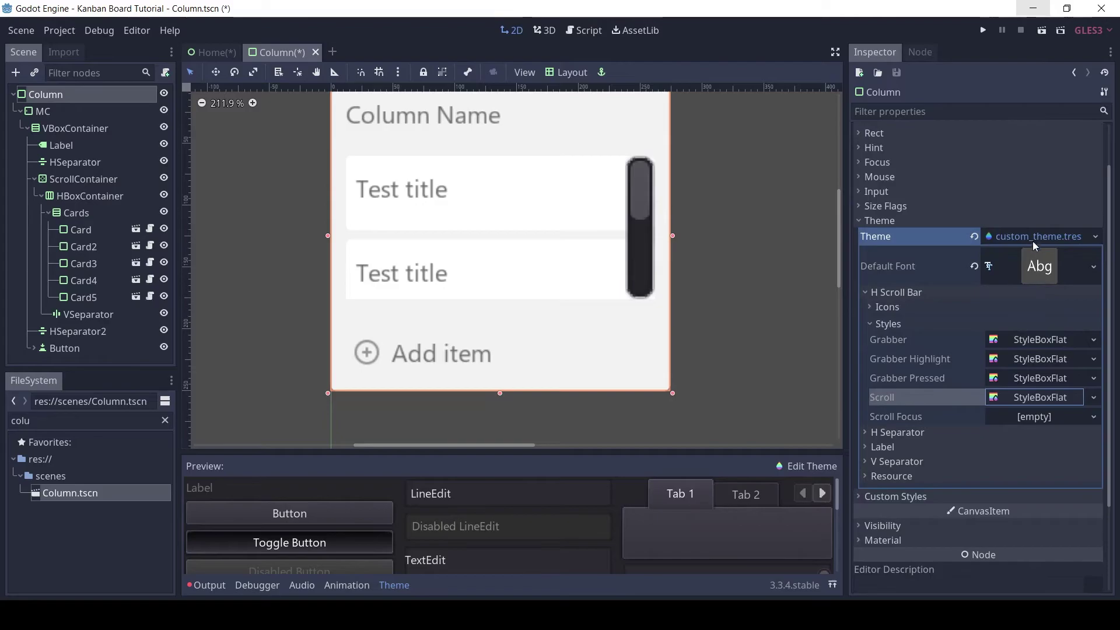
click(889, 323)
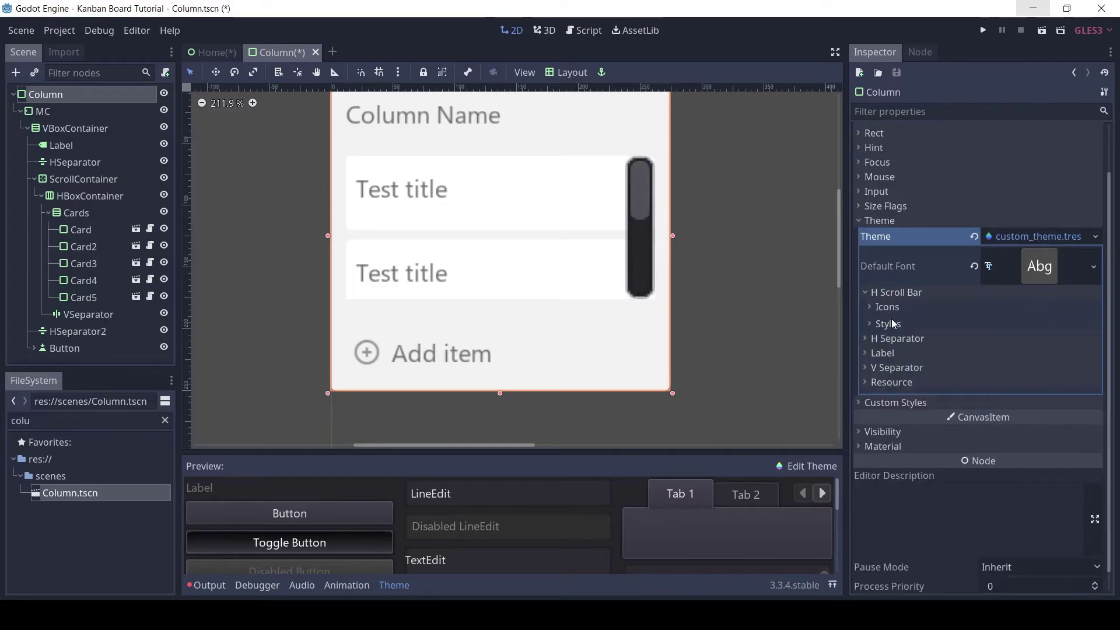
click(893, 293)
click(810, 467)
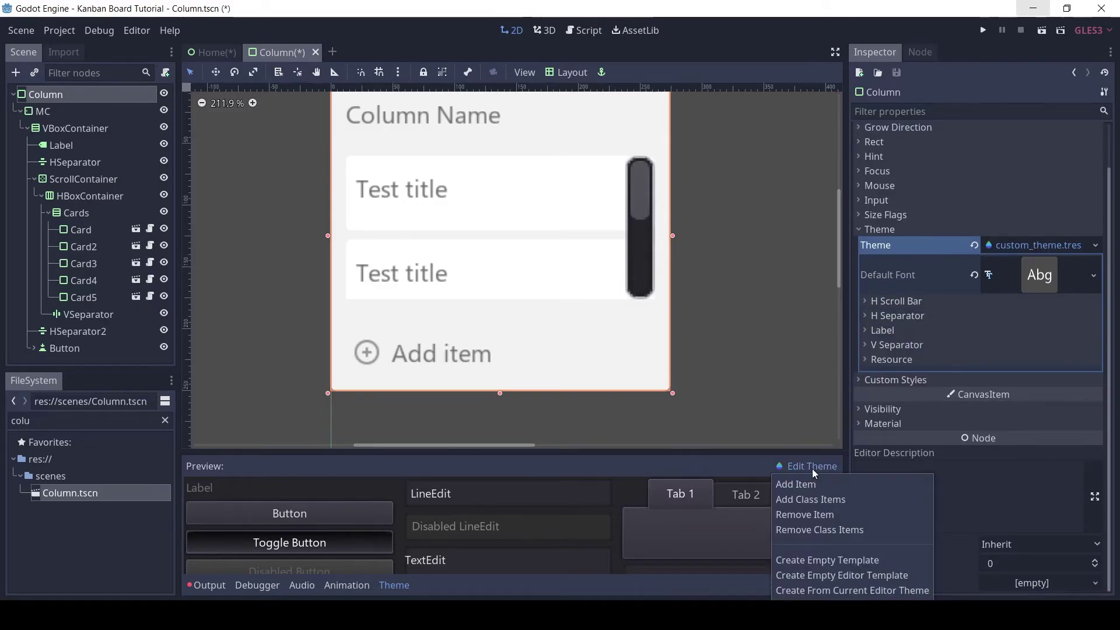
click(817, 506)
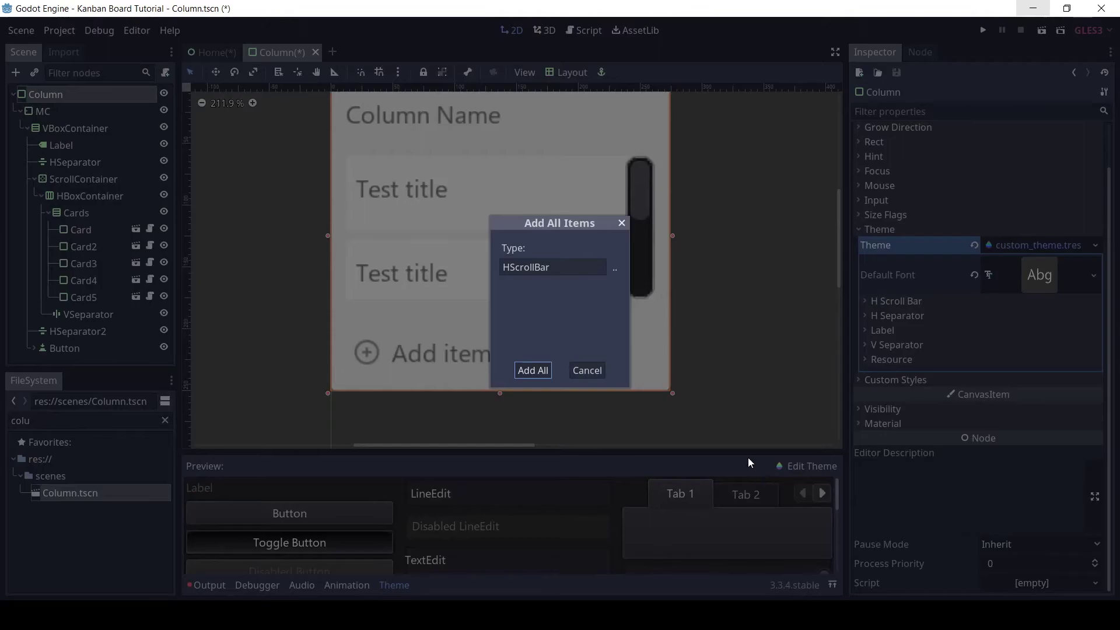
click(620, 271)
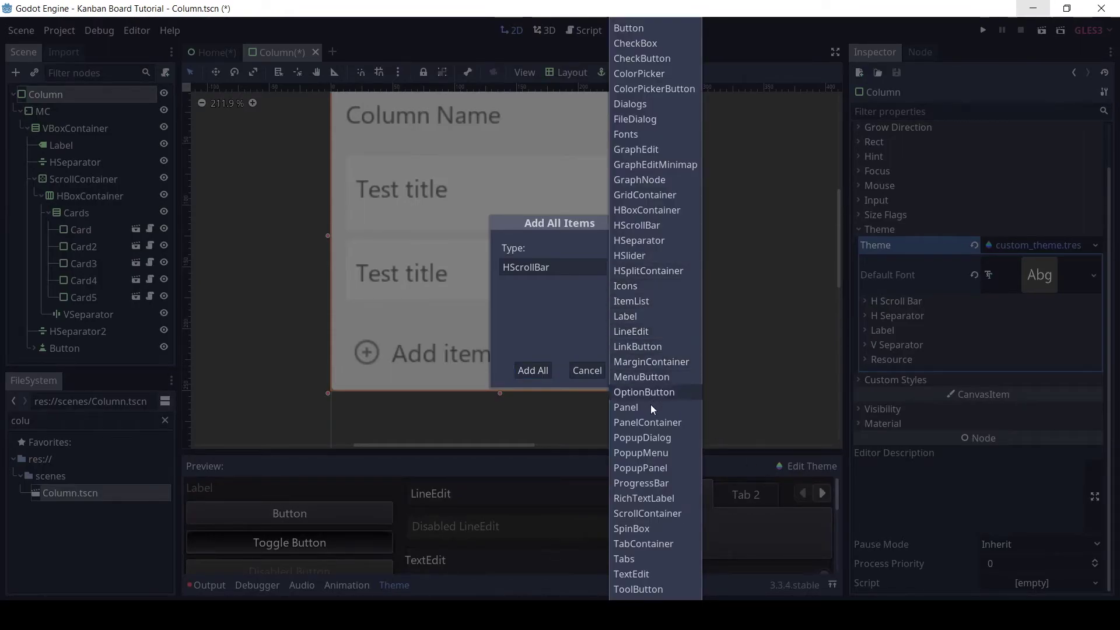
scroll(638, 240, down, 5)
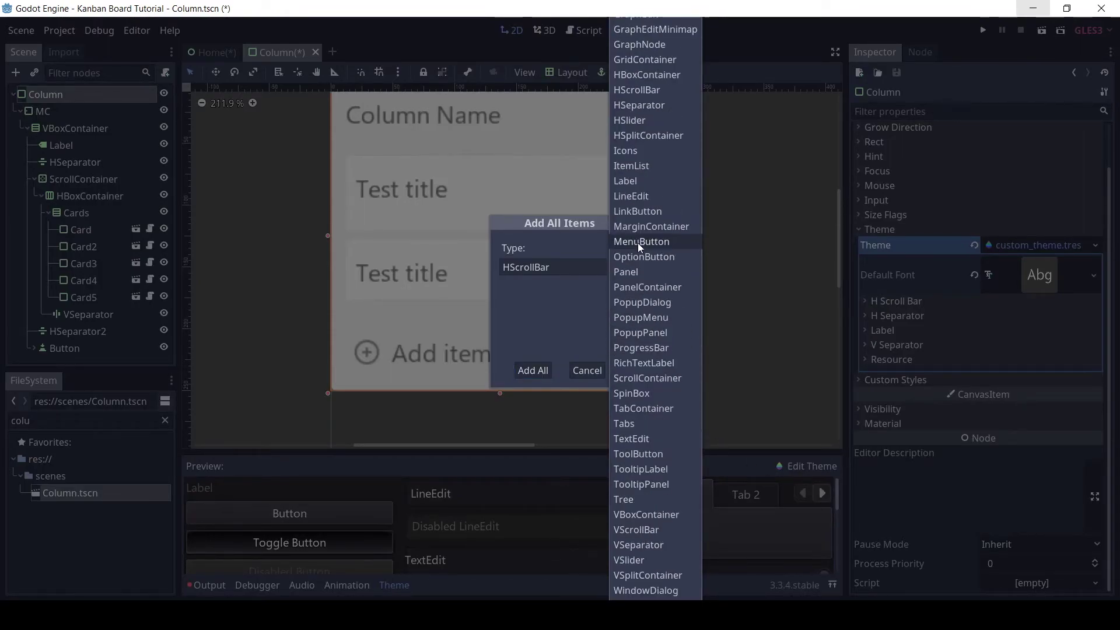
click(650, 528)
click(534, 370)
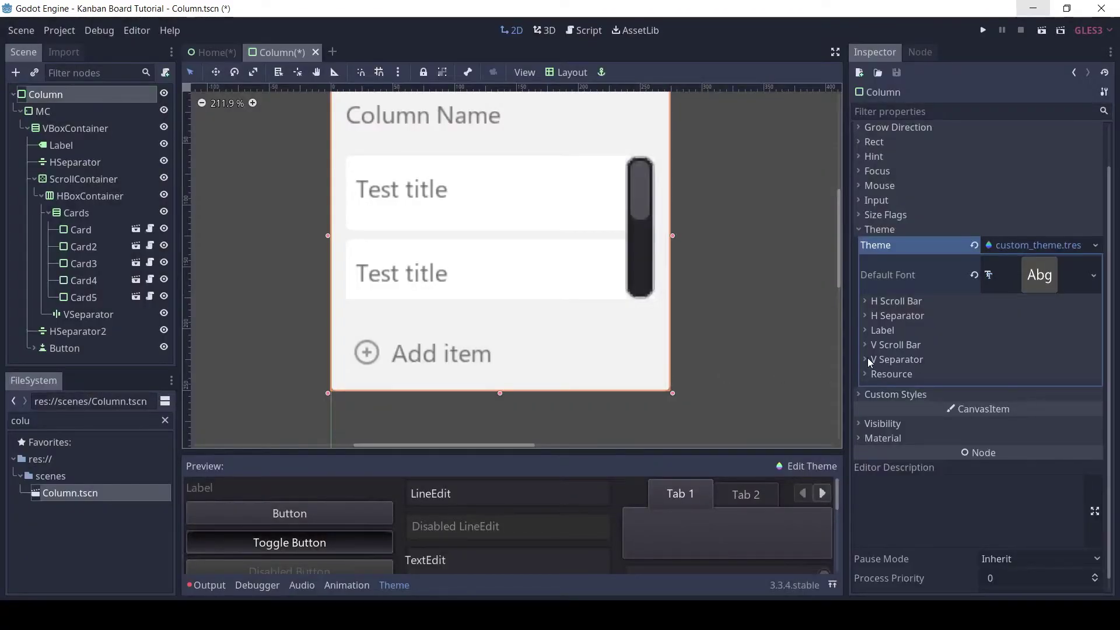
Assign a new StyleBoxFlat to the V Scroll Bar's Scroll style and turn off its Draw Center
click(876, 345)
click(884, 376)
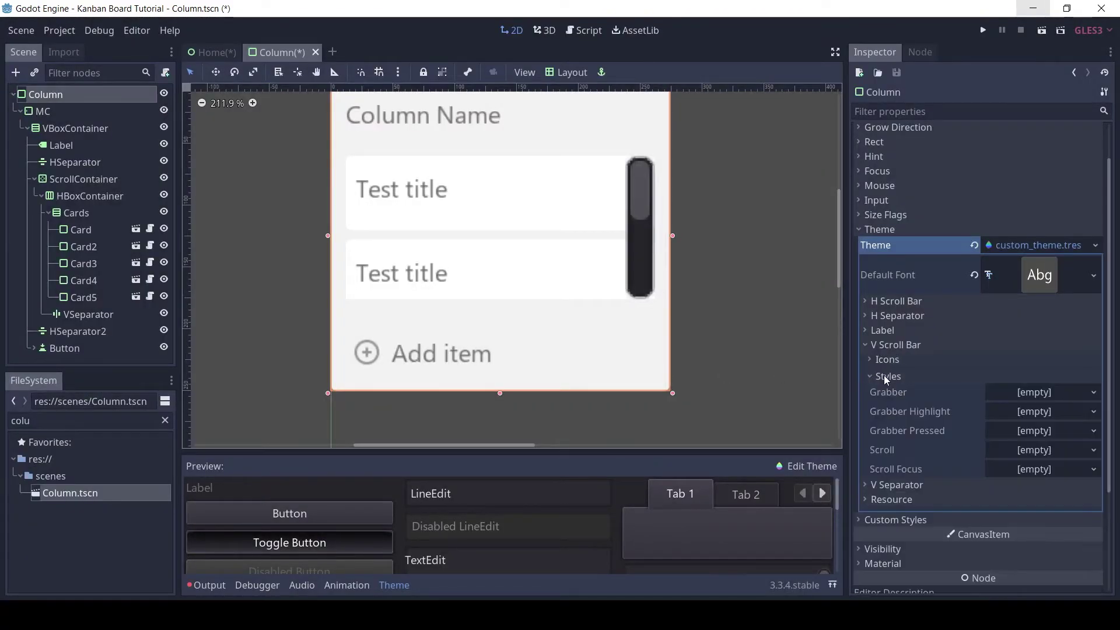
scroll(898, 381, down, 1)
click(1030, 392)
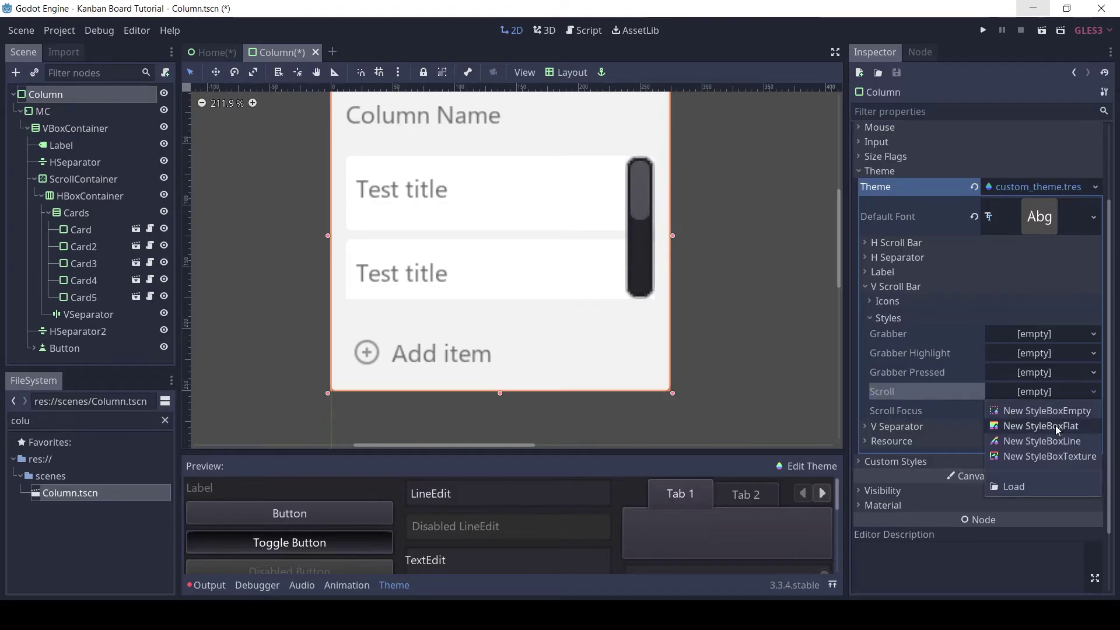
click(1055, 425)
scroll(1053, 398, down, 4)
click(1040, 418)
Set the V Scroll Bar scroll style's border color to a light grey
scroll(1015, 408, down, 4)
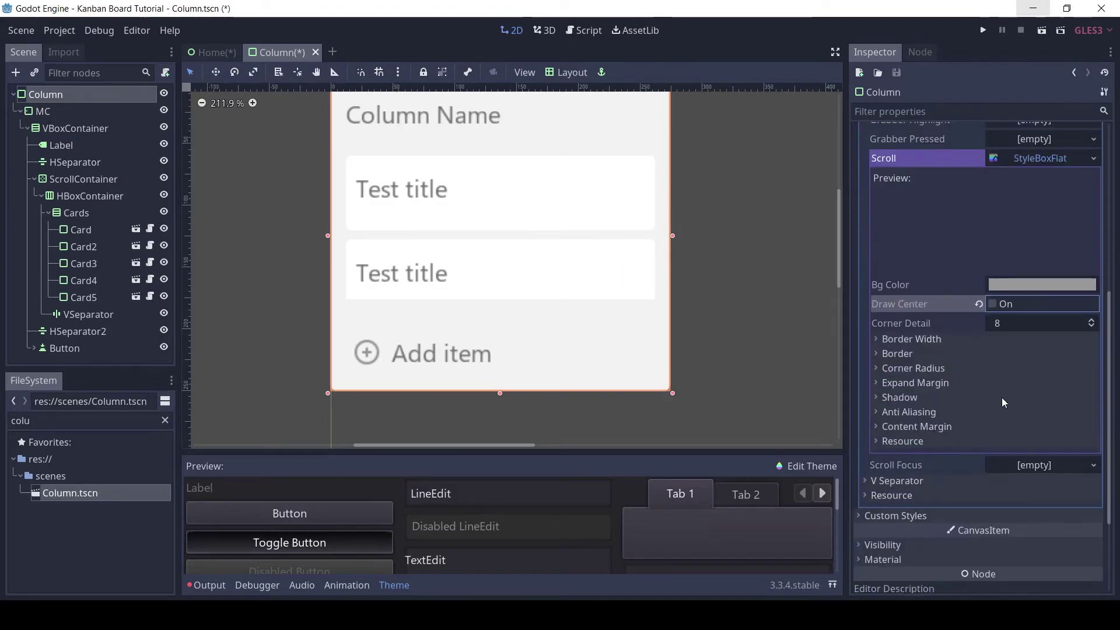
click(908, 354)
click(1041, 370)
click(1024, 376)
click(1024, 376)
scroll(1108, 363, down, 3)
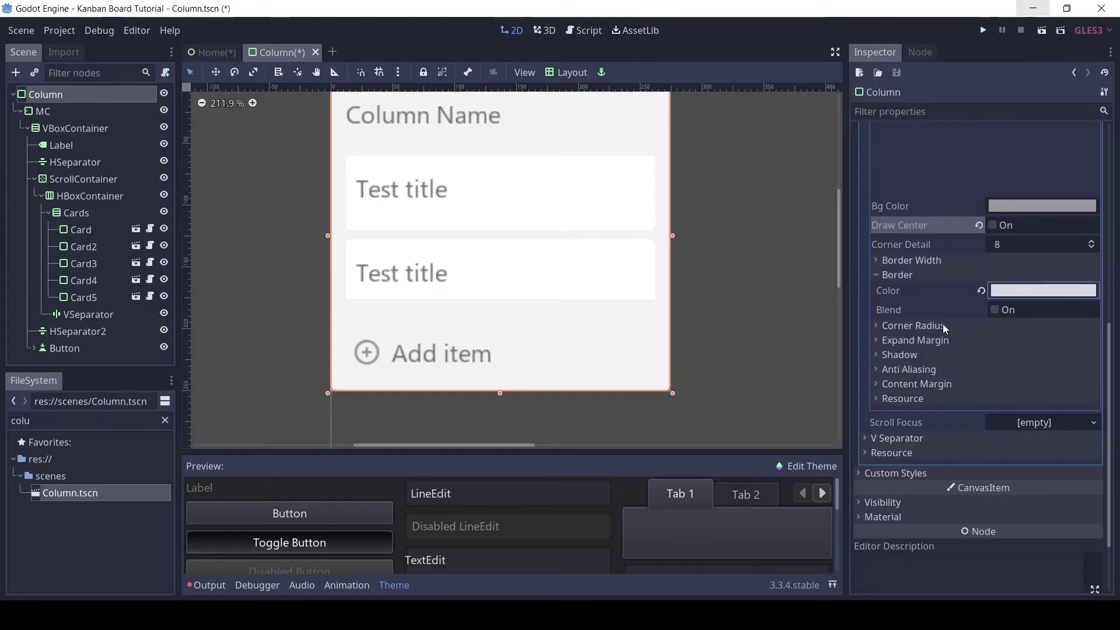
Set the vertical scroll style's corner radius to 5 on all four corners and check its expand margins
click(913, 325)
text(5)
key(Tab)
text(5)
key(Tab)
text(5)
key(Tab)
text(5)
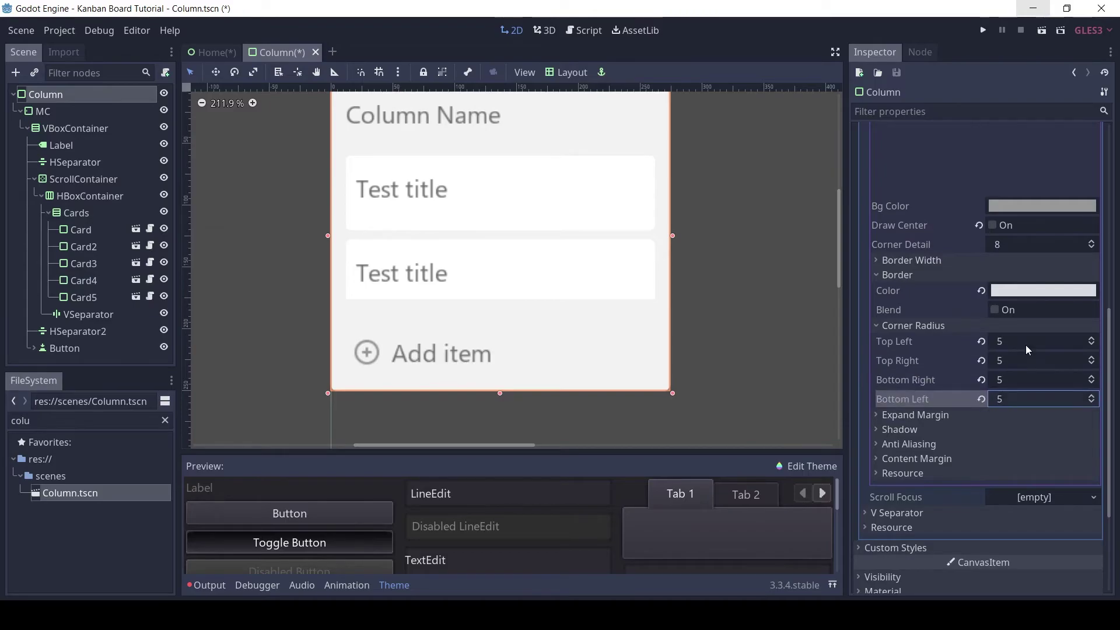
click(930, 325)
click(928, 340)
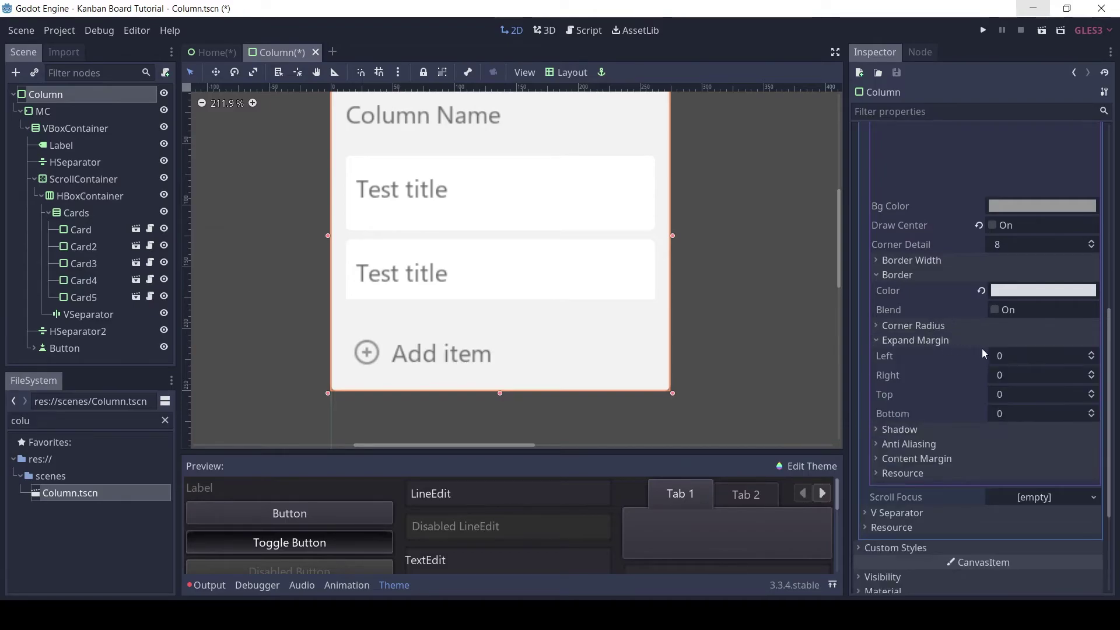
click(943, 341)
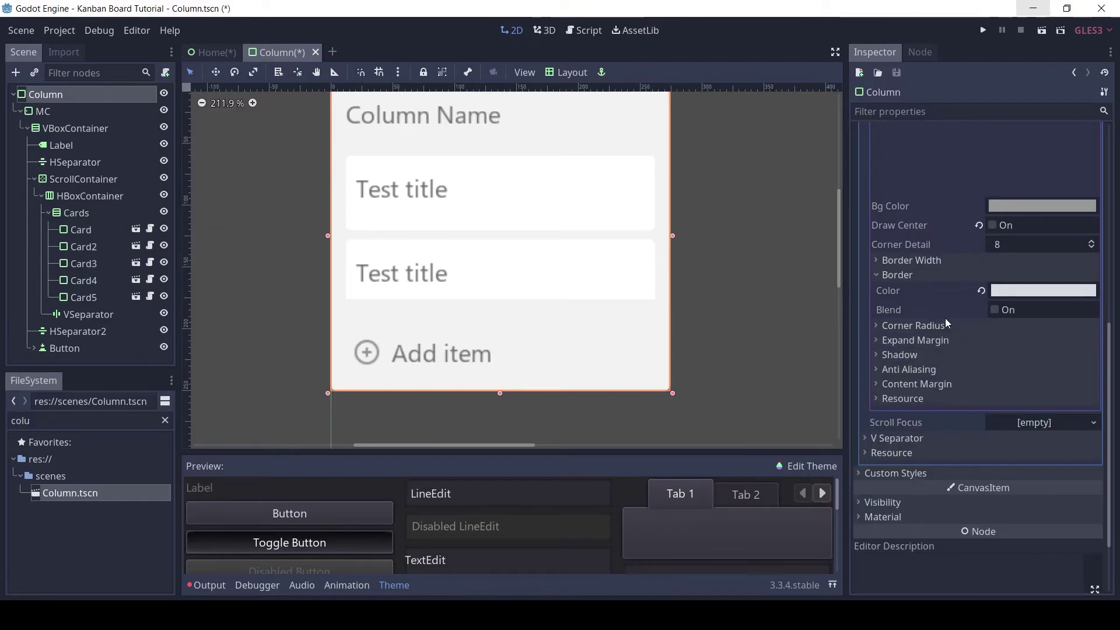
Set the vertical scroll style's border width to 5 on all four sides
click(936, 260)
click(1000, 276)
text(5)
key(Tab)
text(5)
key(Tab)
text(5)
key(Tab)
text(5)
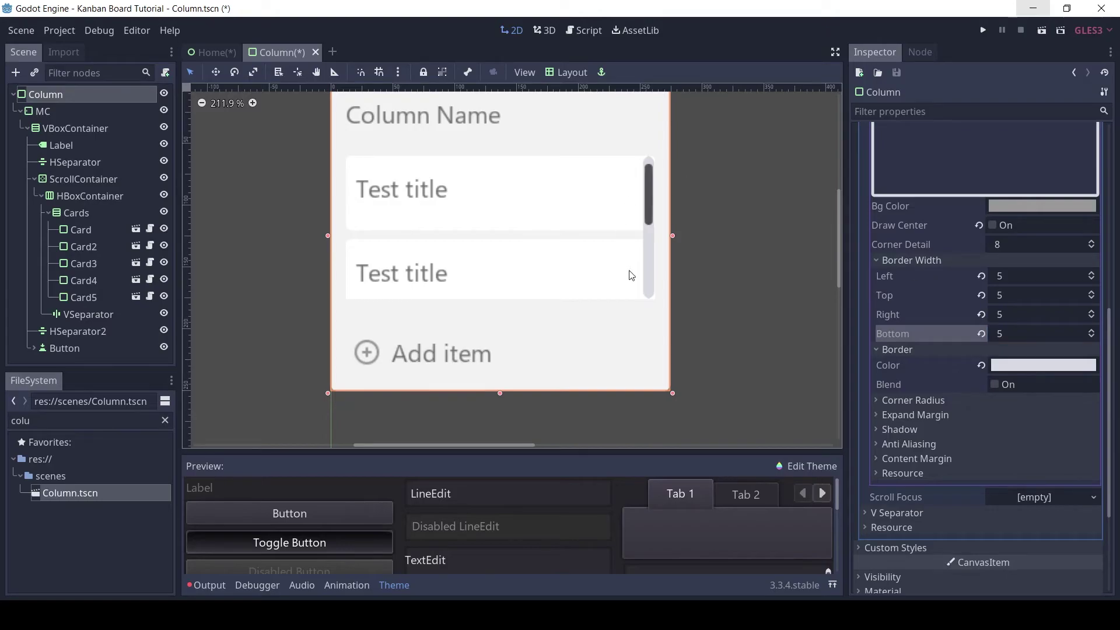
click(927, 260)
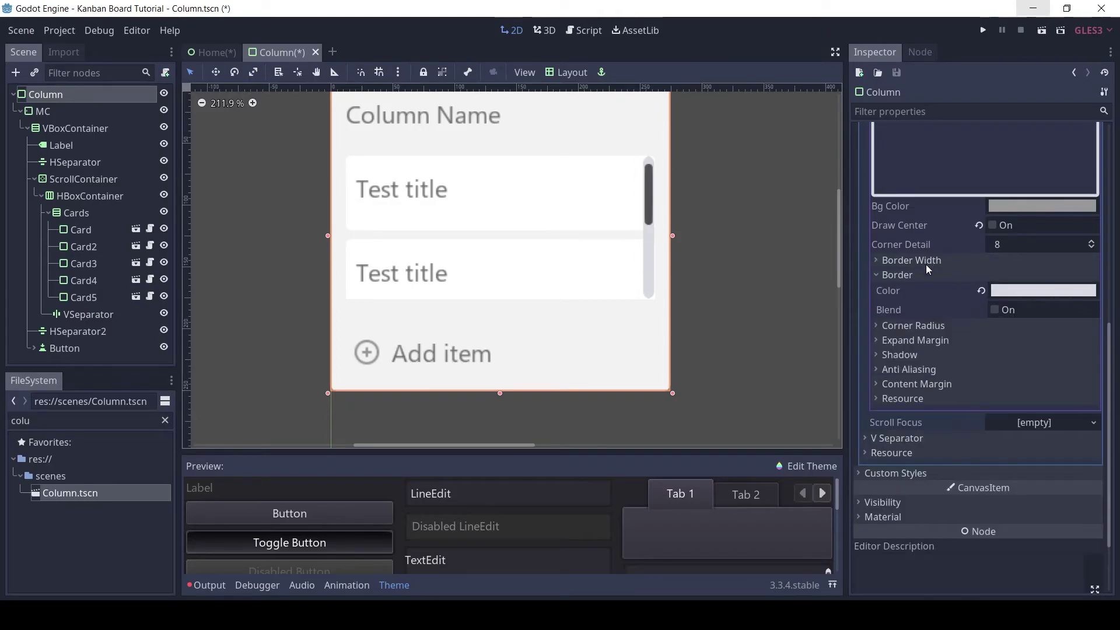
Reuse the V Scroll Bar's Scroll style for Scroll Focus
click(926, 274)
scroll(923, 272, up, 3)
click(1043, 197)
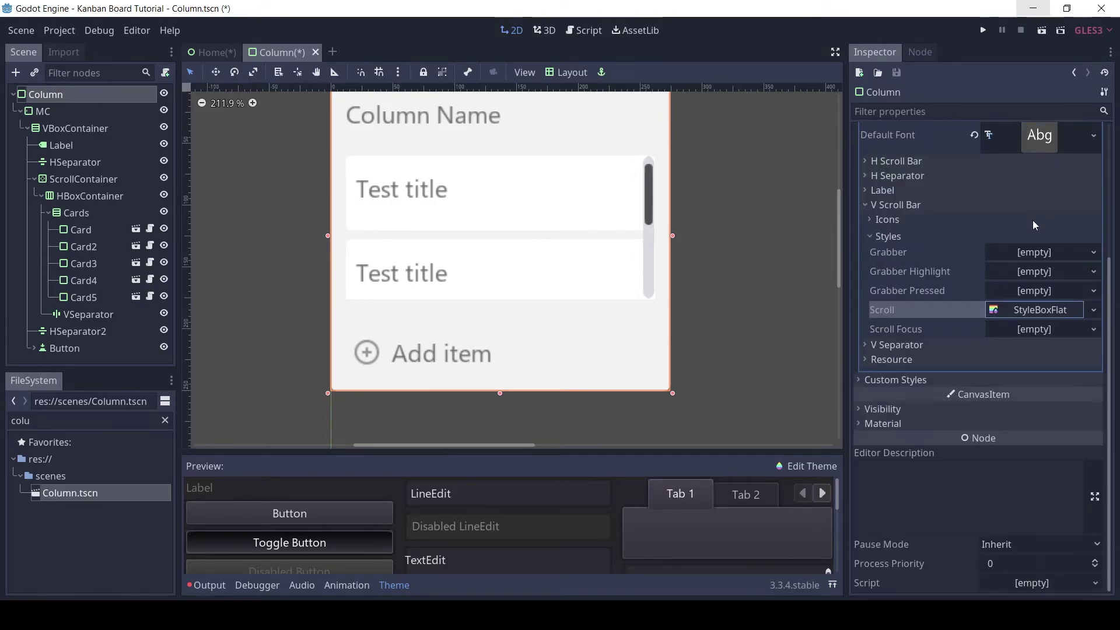
drag(1029, 310, 1043, 331)
Assign a new StyleBoxFlat to the V Scroll Bar's Grabber and turn off its Draw Center
click(1067, 256)
click(1056, 278)
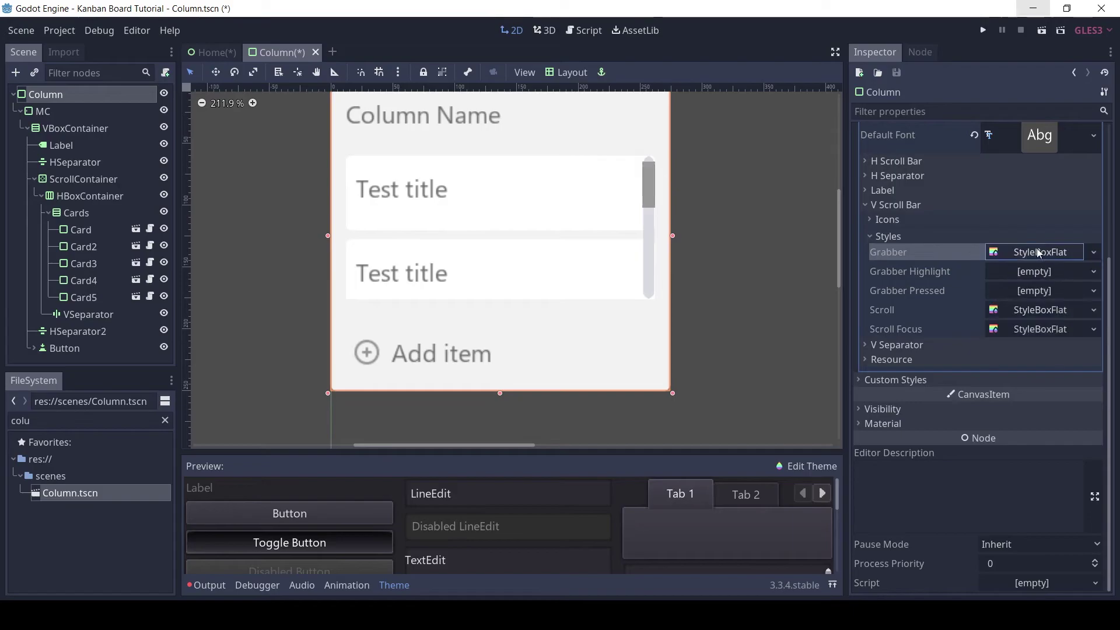
click(1037, 257)
click(997, 397)
scroll(993, 390, down, 2)
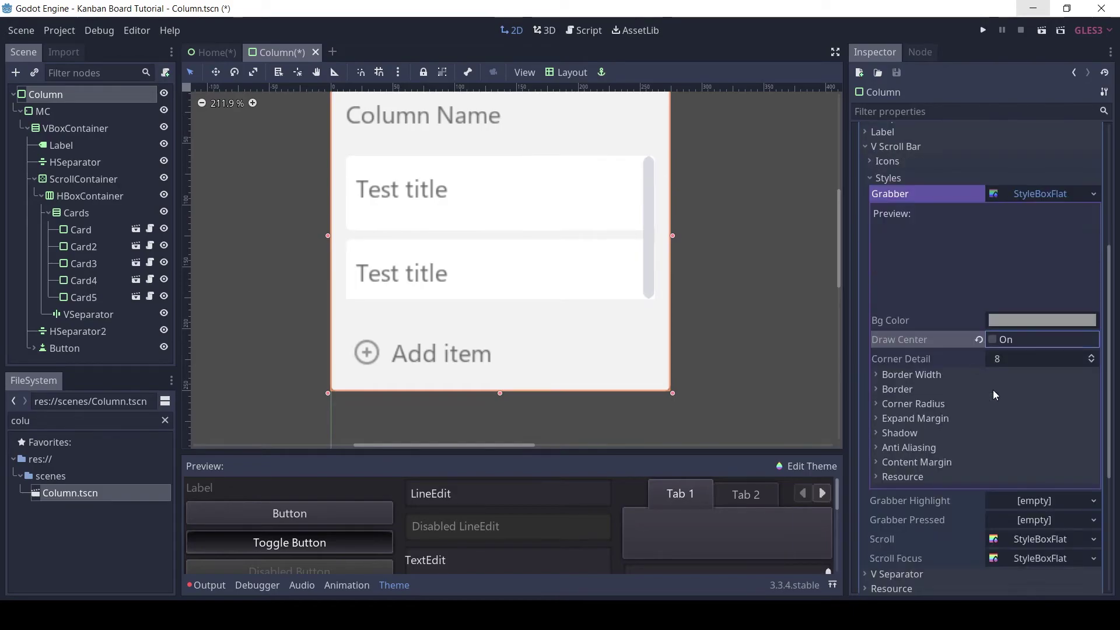
Set the vertical grabber style's border width to 5 on all four sides
scroll(993, 351, down, 2)
click(928, 318)
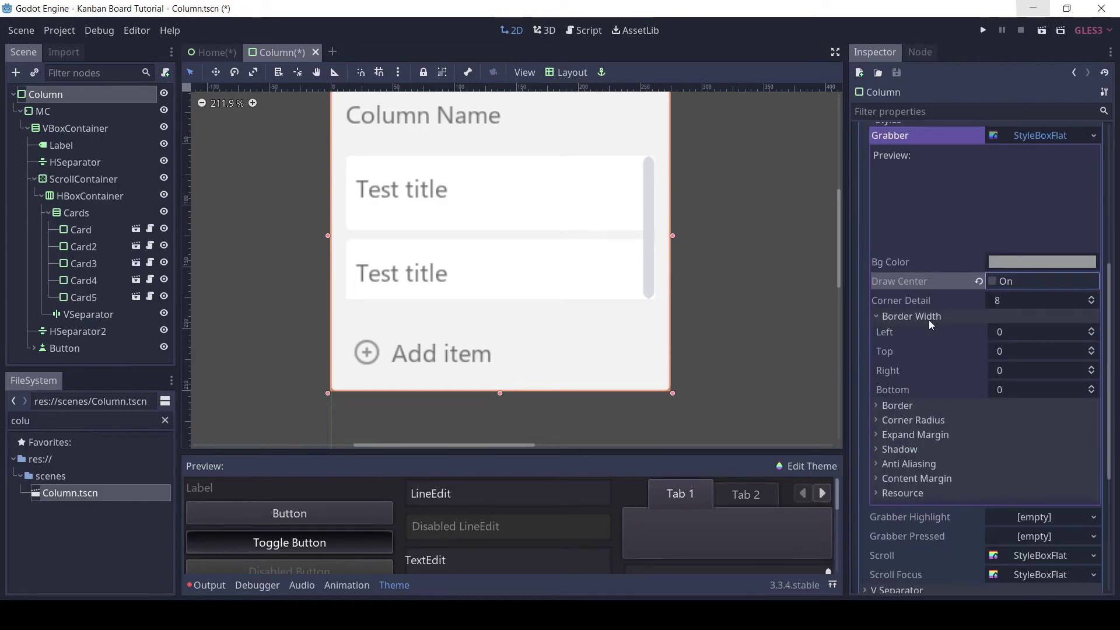
click(1025, 334)
text(5)
key(Tab)
text(5)
key(Tab)
text(5)
key(Tab)
text(5)
key(Return)
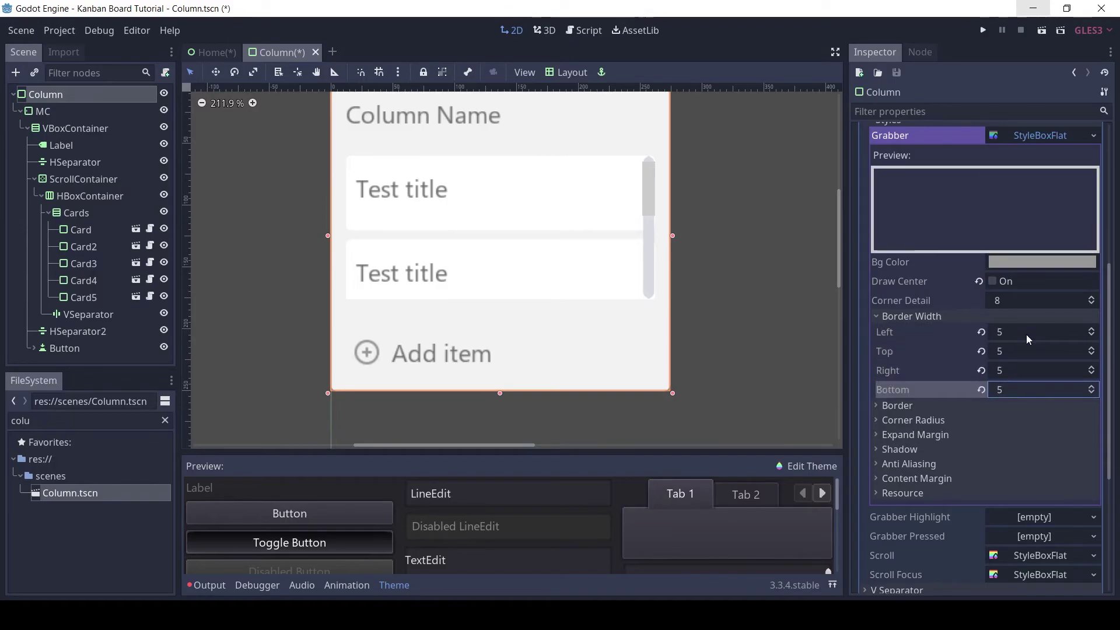
Set the vertical grabber style's border color to a bluish grey
click(927, 316)
click(923, 331)
click(1016, 357)
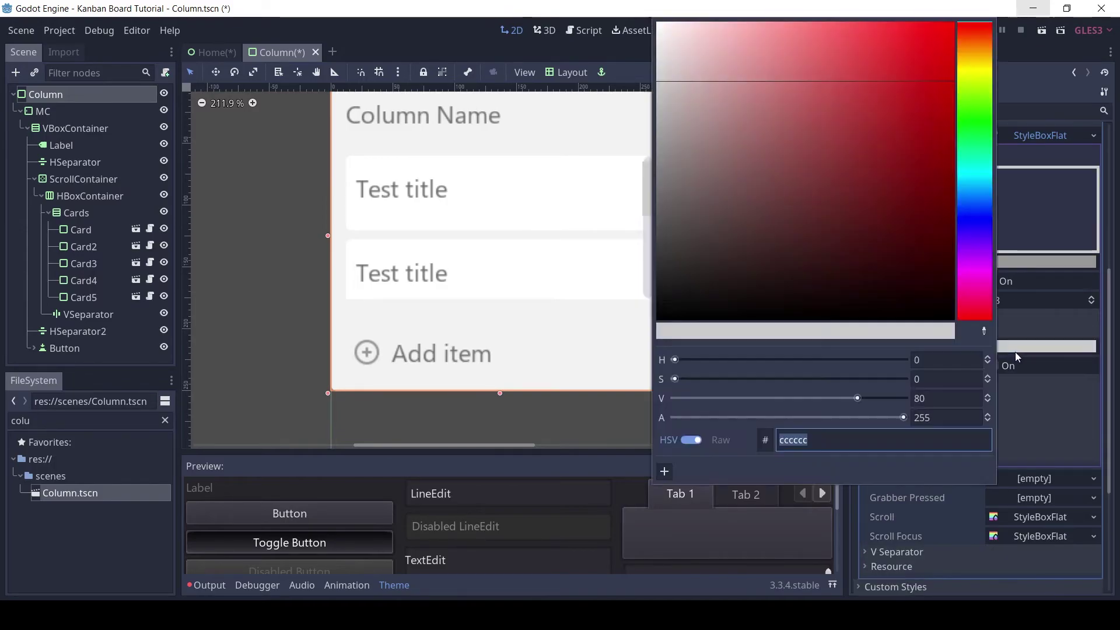
click(1020, 344)
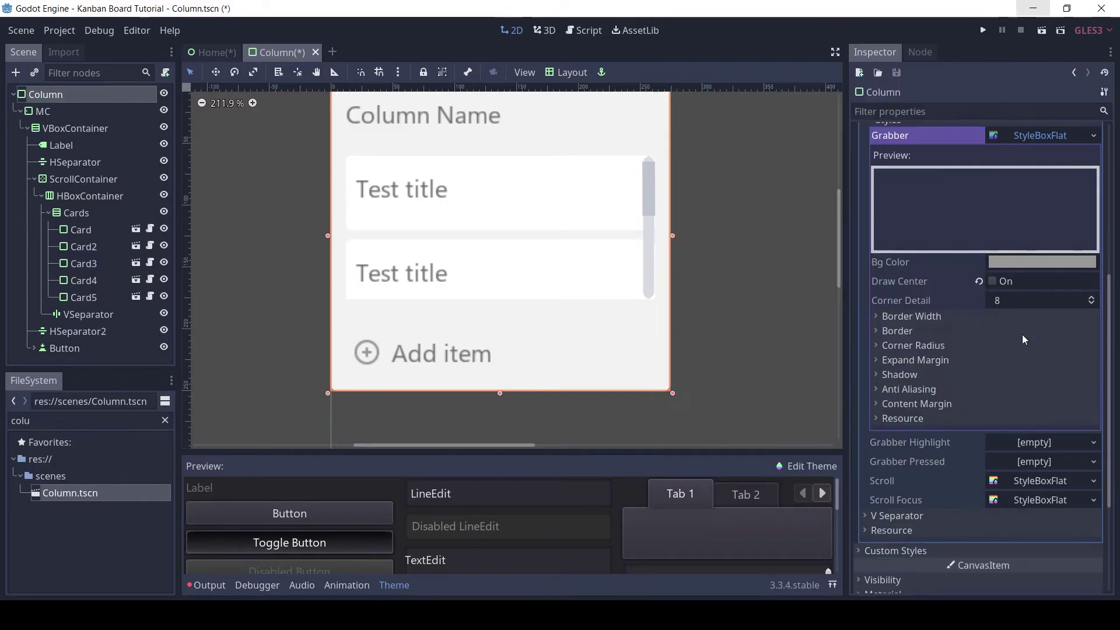
Set the vertical grabber style's corner radius to 5 on all four corners
click(932, 345)
click(1029, 362)
text(5)
key(Tab)
text(5)
key(Tab)
text(5)
key(Tab)
text(5)
key(Return)
click(930, 346)
Set the vertical grabber style's top and bottom expand margins to 5
click(924, 360)
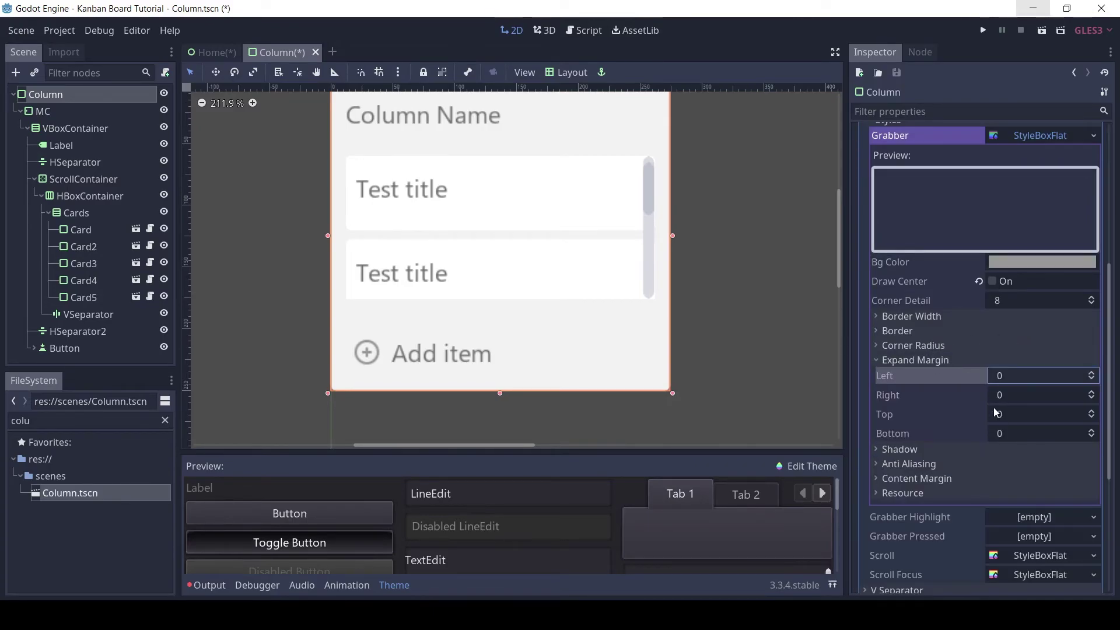
click(1021, 414)
text(5)
key(Tab)
text(5)
key(Return)
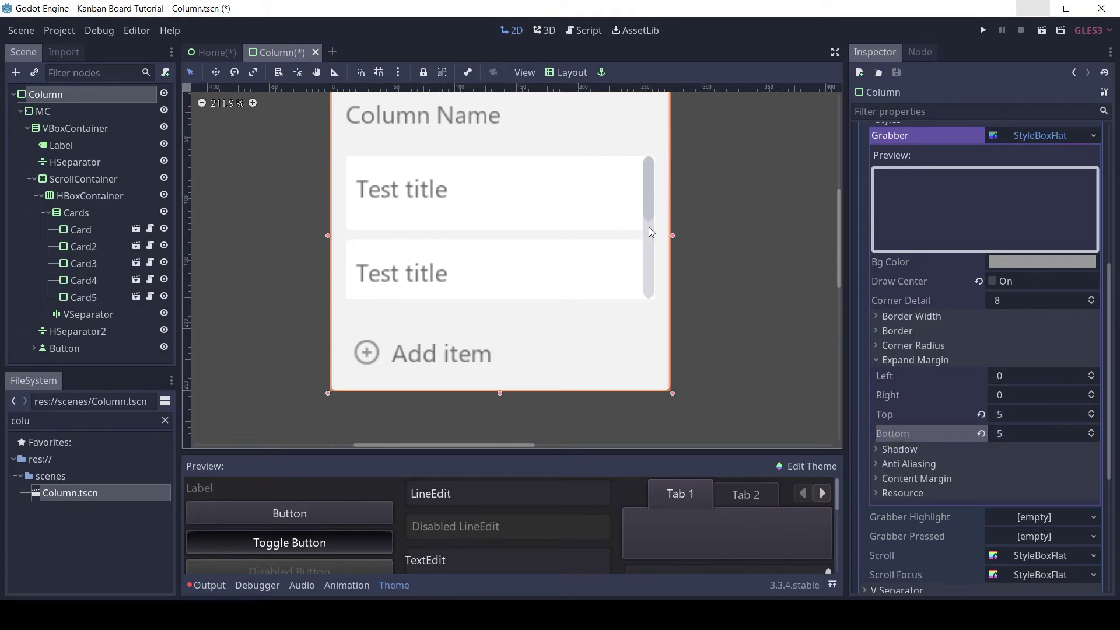
click(915, 361)
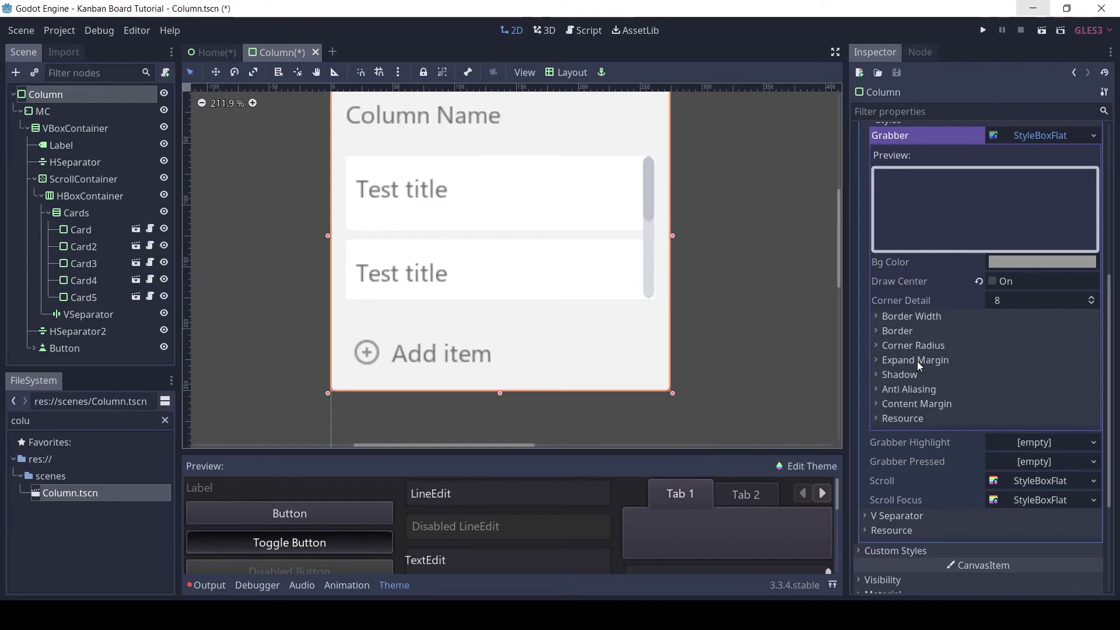
Set the minimum width of the VBoxContainer under MC to 270
click(96, 314)
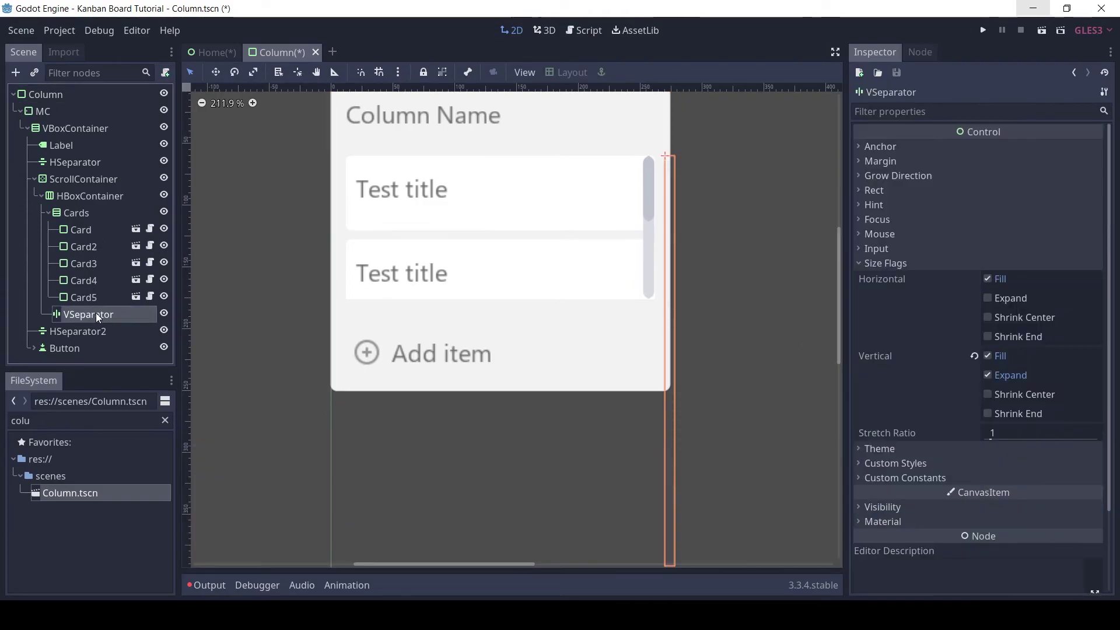
click(94, 197)
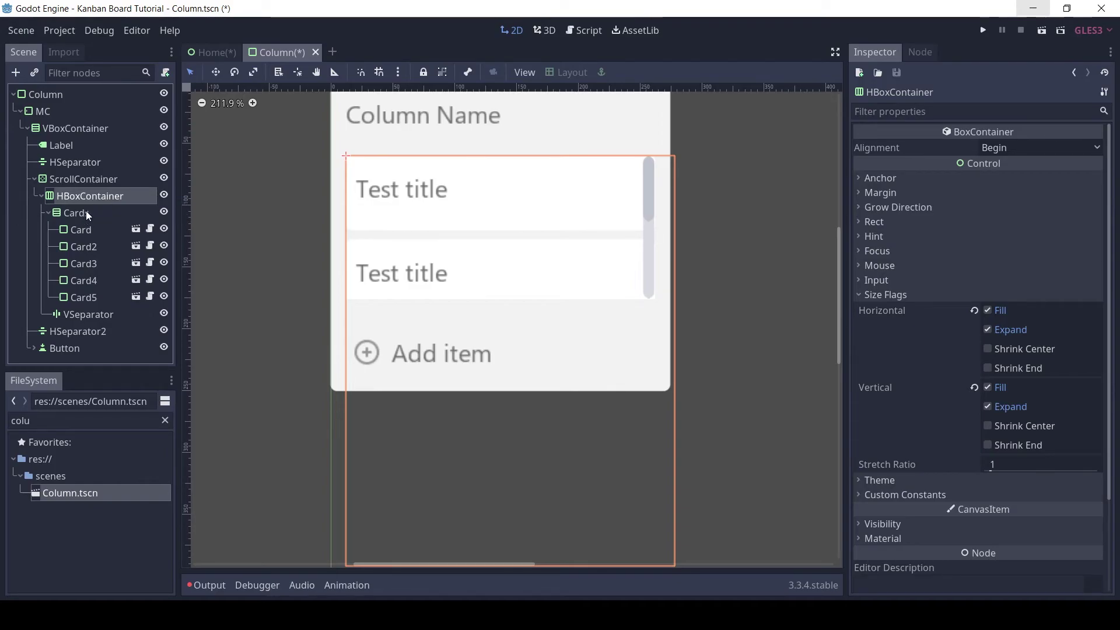
click(85, 178)
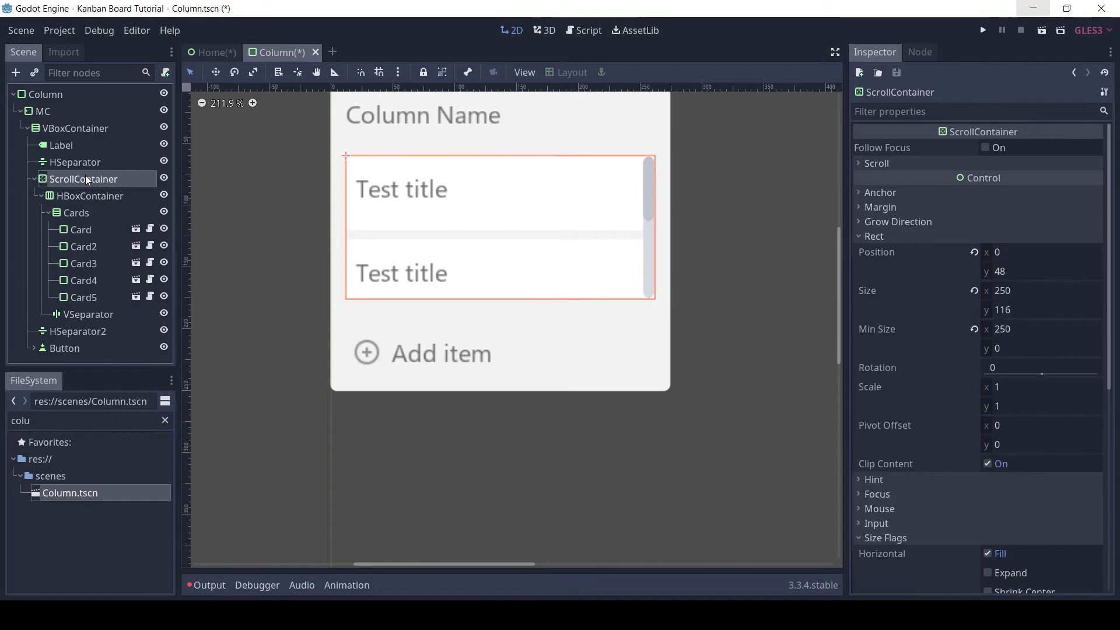
click(53, 166)
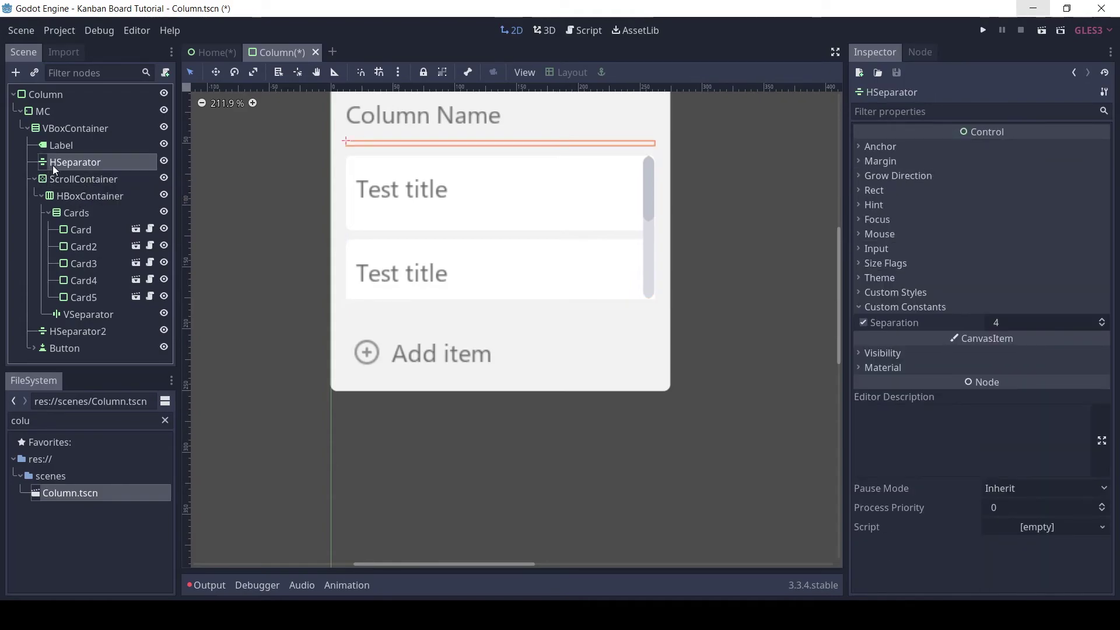
click(59, 127)
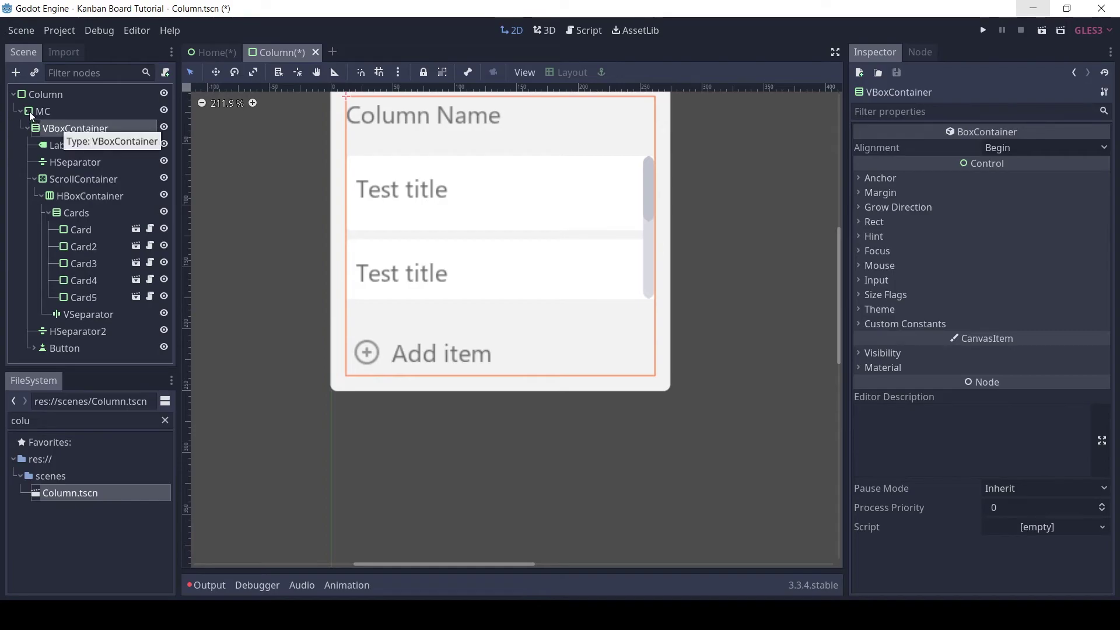
click(34, 111)
click(73, 130)
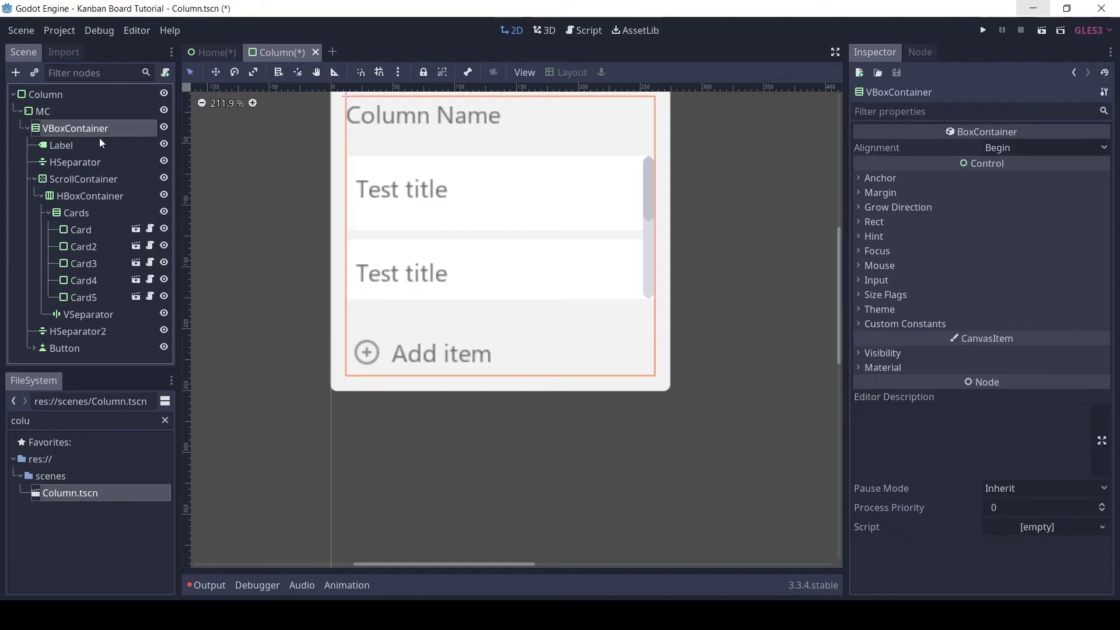
click(887, 221)
click(1028, 314)
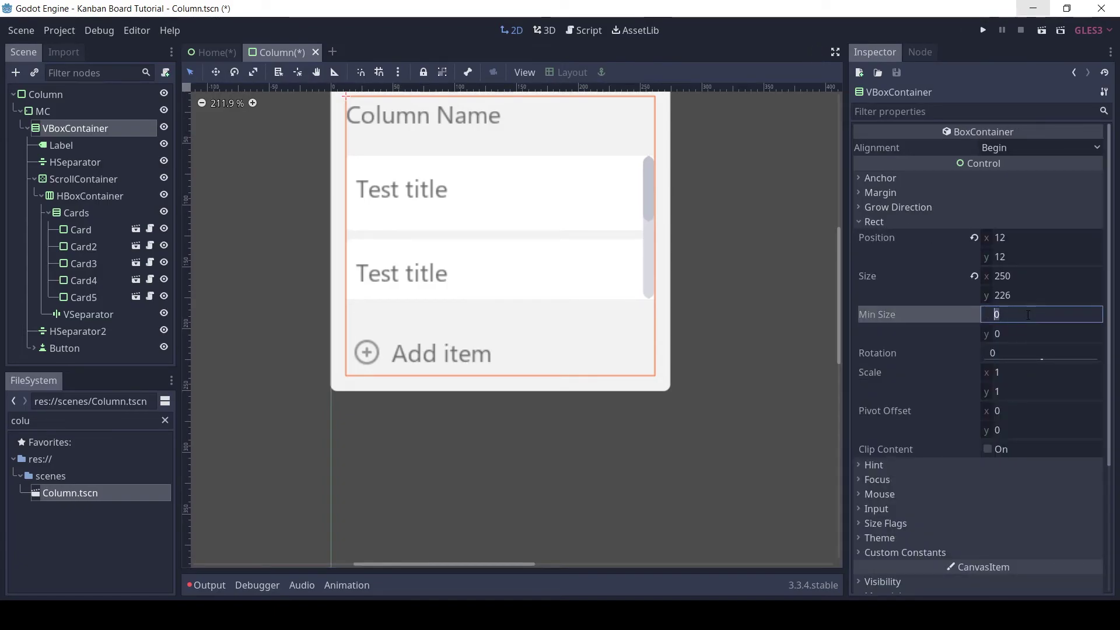
text(270)
key(Return)
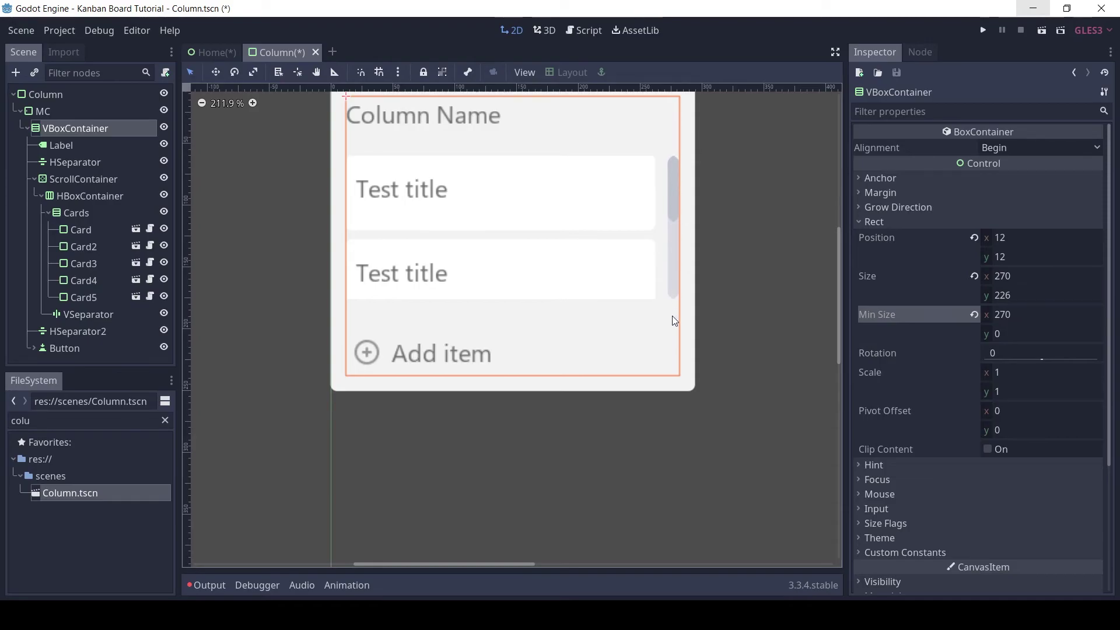
Save the Column scene with the wider container
click(757, 257)
middle_drag(759, 266, 703, 345)
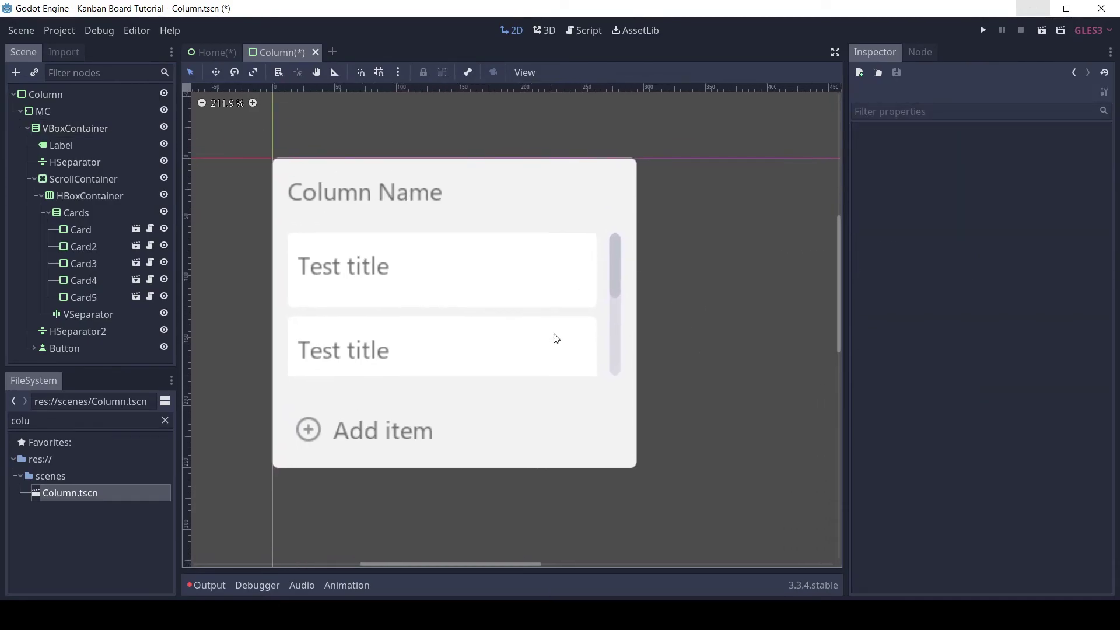
middle_drag(660, 277, 691, 257)
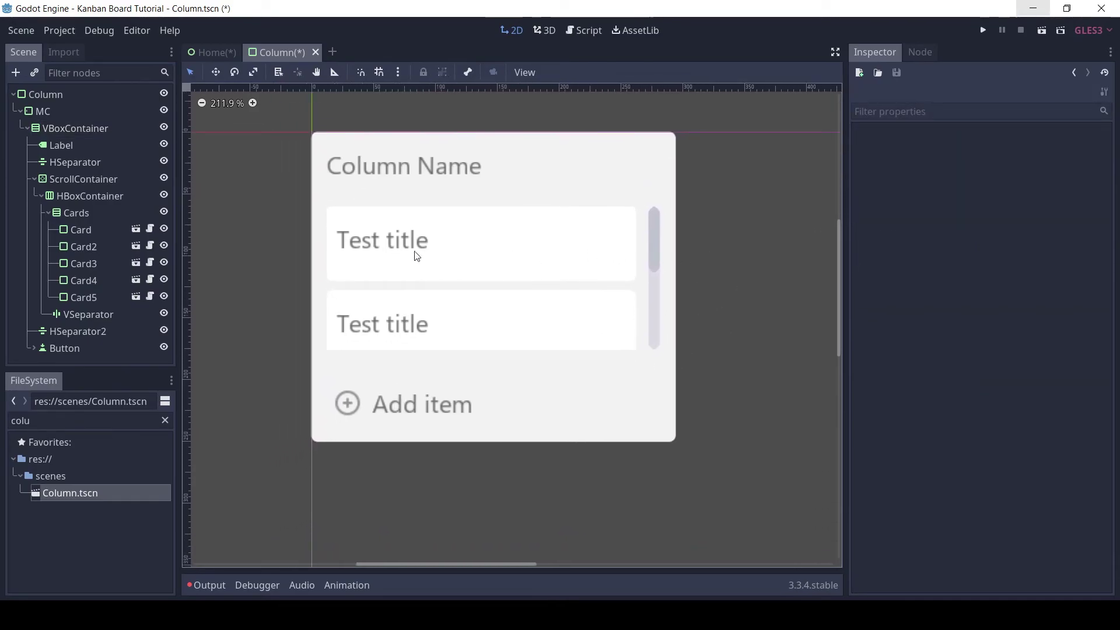
click(65, 228)
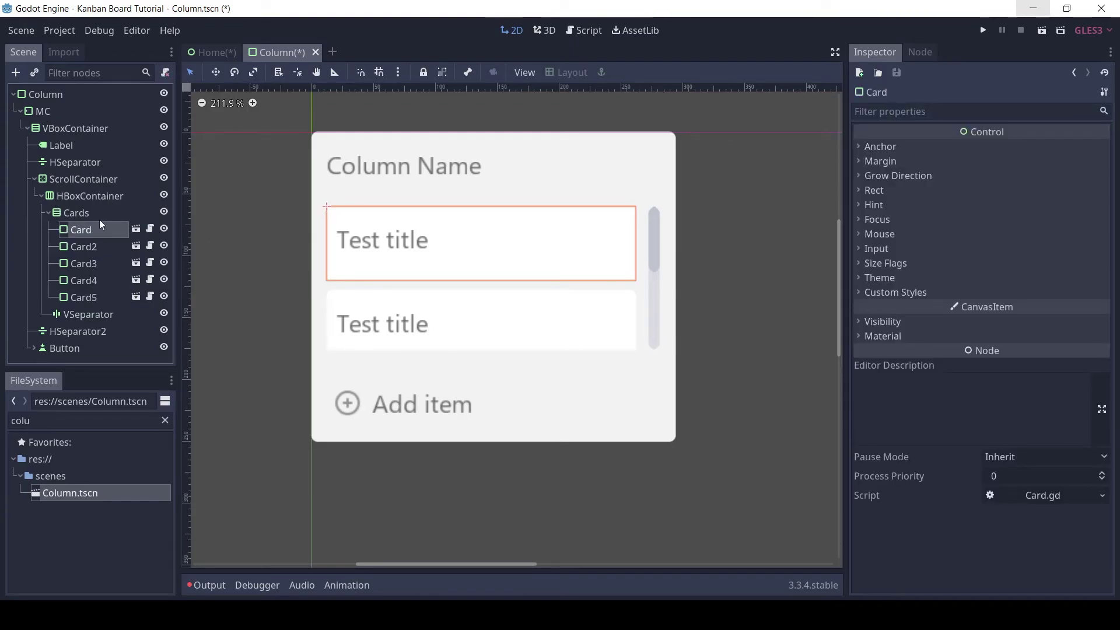
key(ctrl+s)
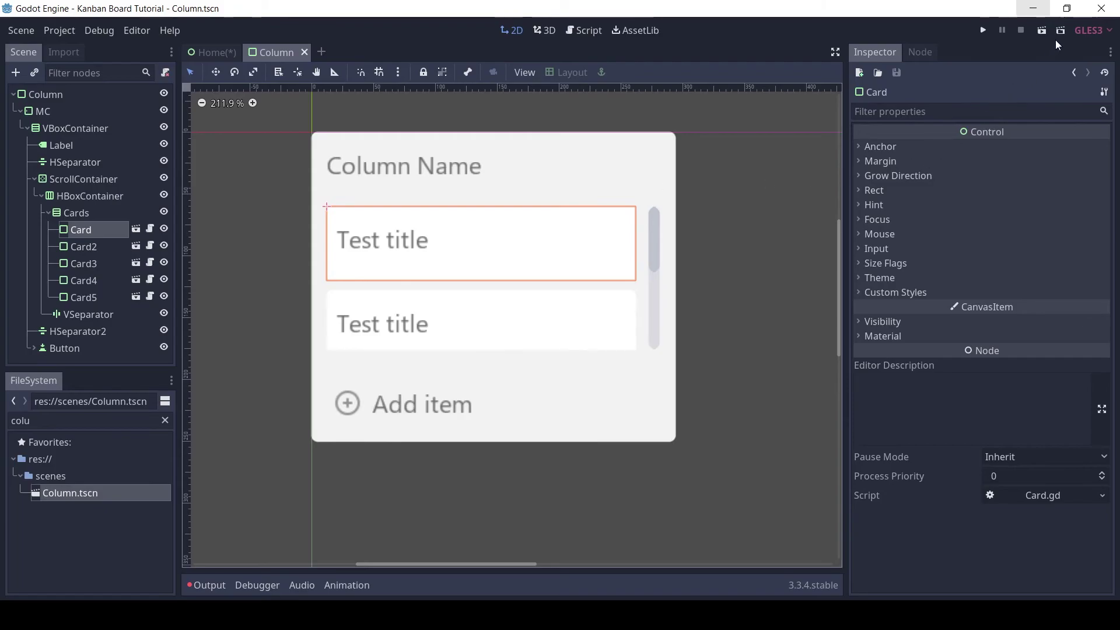
Run the Column.tscn scene and test its vertical scroll bar by moving the grabber
click(1060, 33)
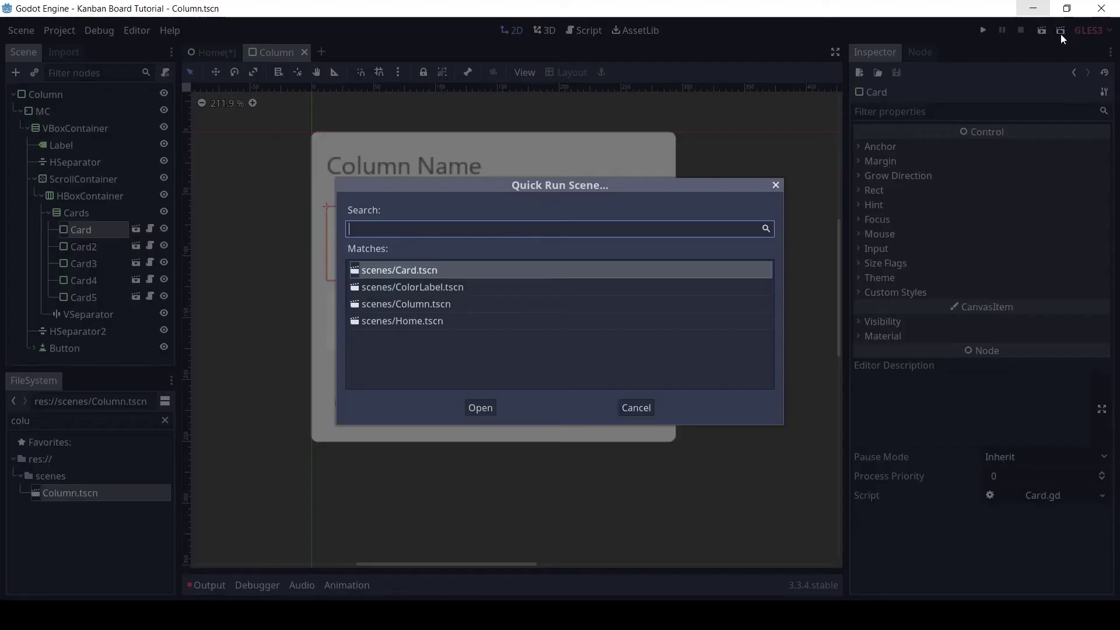
click(437, 303)
click(481, 408)
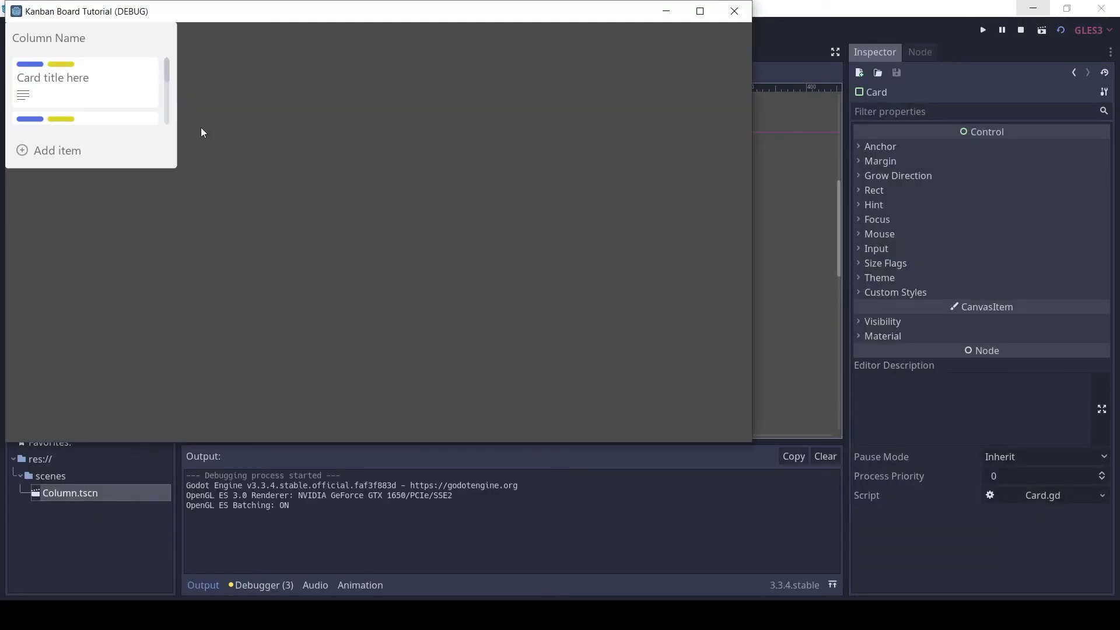
mouse_move(166, 80)
mouse_down()
mouse_move(166, 125)
mouse_move(176, 63)
mouse_up()
click(594, 499)
Reuse the V Scroll Bar's Grabber style for Grabber Highlight and Grabber Pressed on the Column node's theme, and save
click(98, 114)
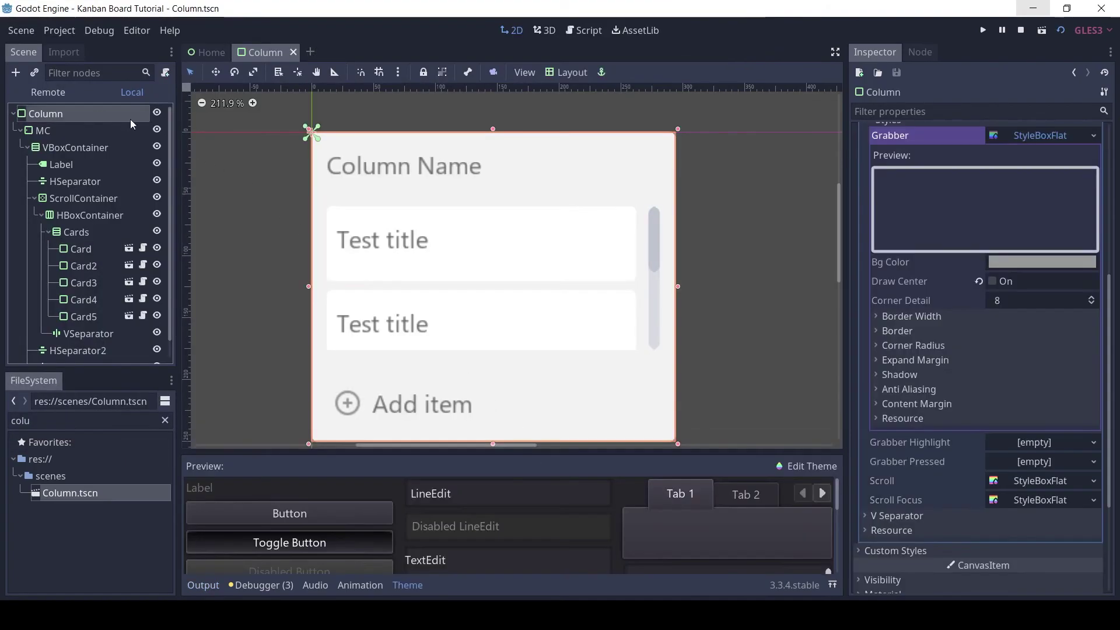
click(1045, 140)
drag(1037, 310, 1041, 349)
key(ctrl+s)
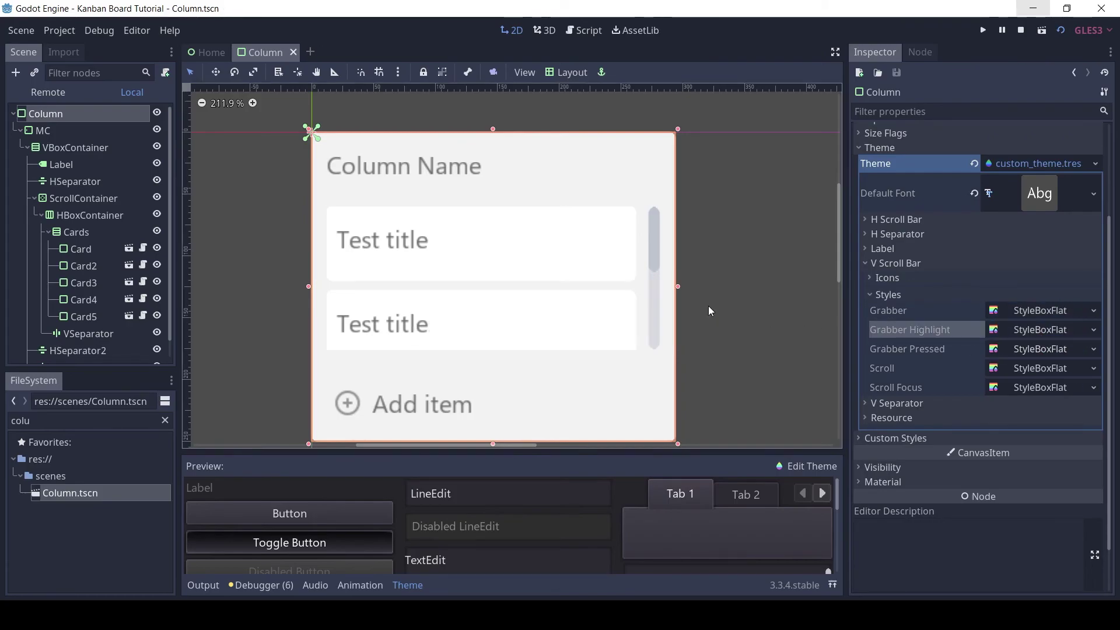
Run the Column scene again, scroll the card list down and back up, and close the running project
key(F6)
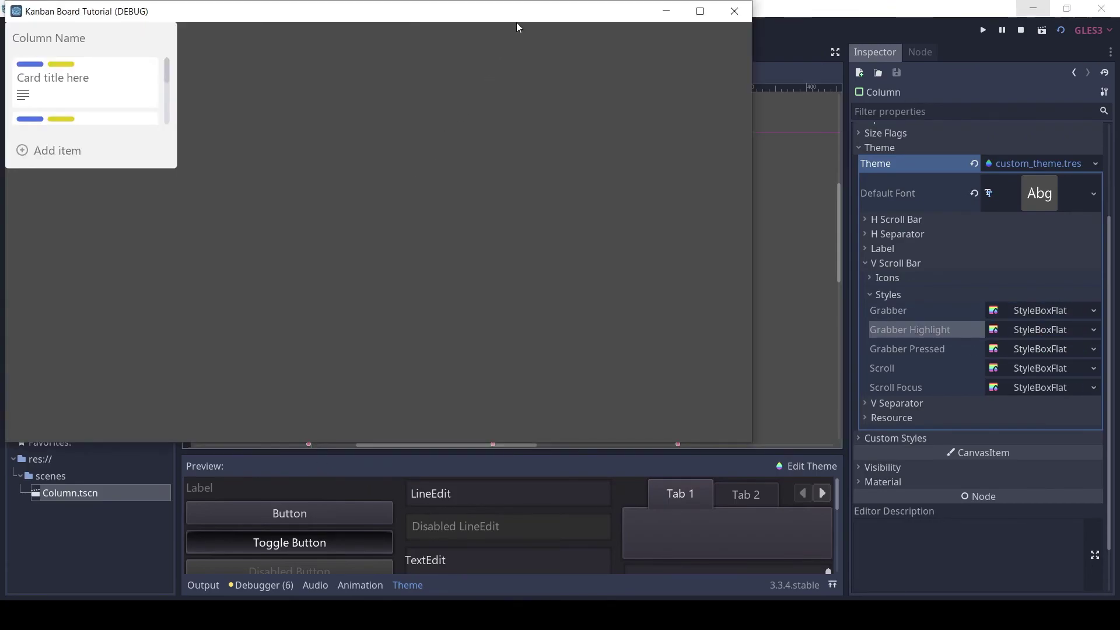
scroll(319, 159, down, 2)
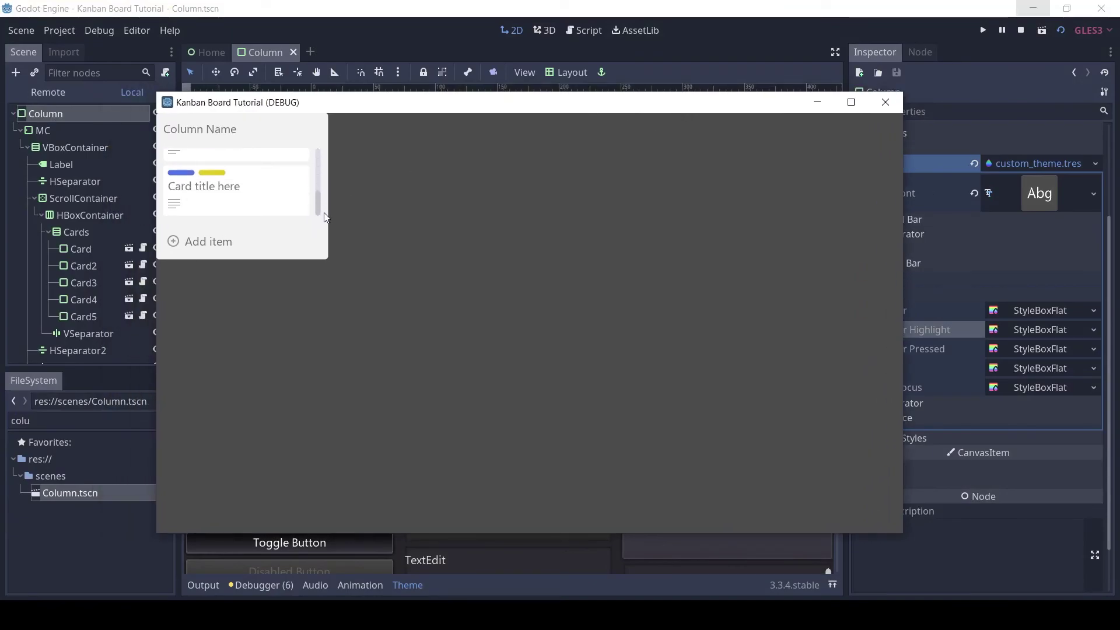
scroll(320, 208, up, 2)
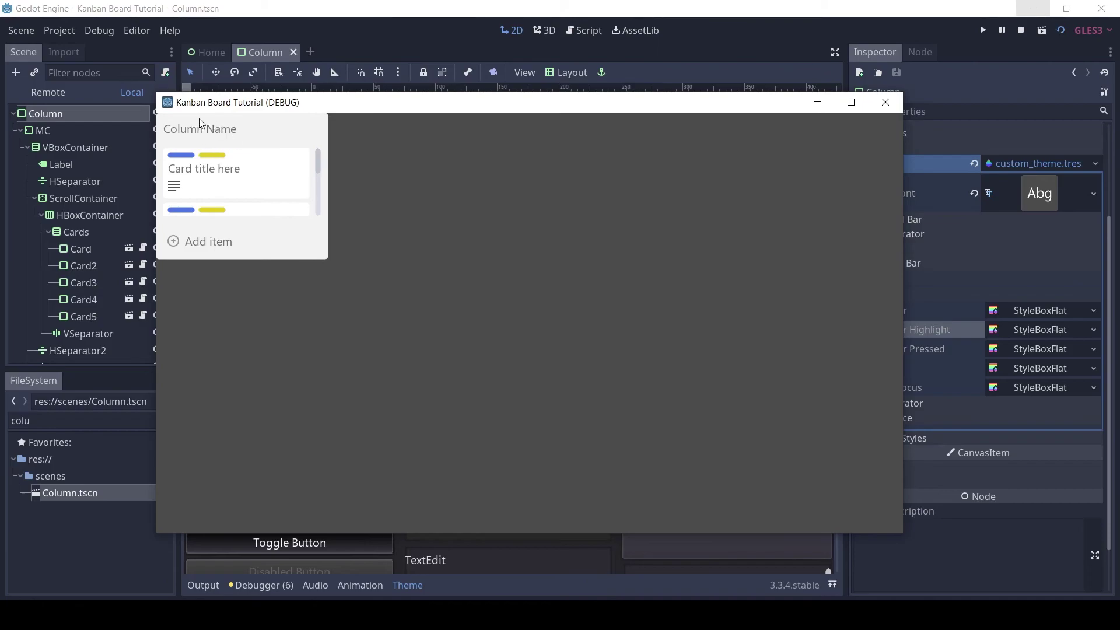
key(alt+F4)
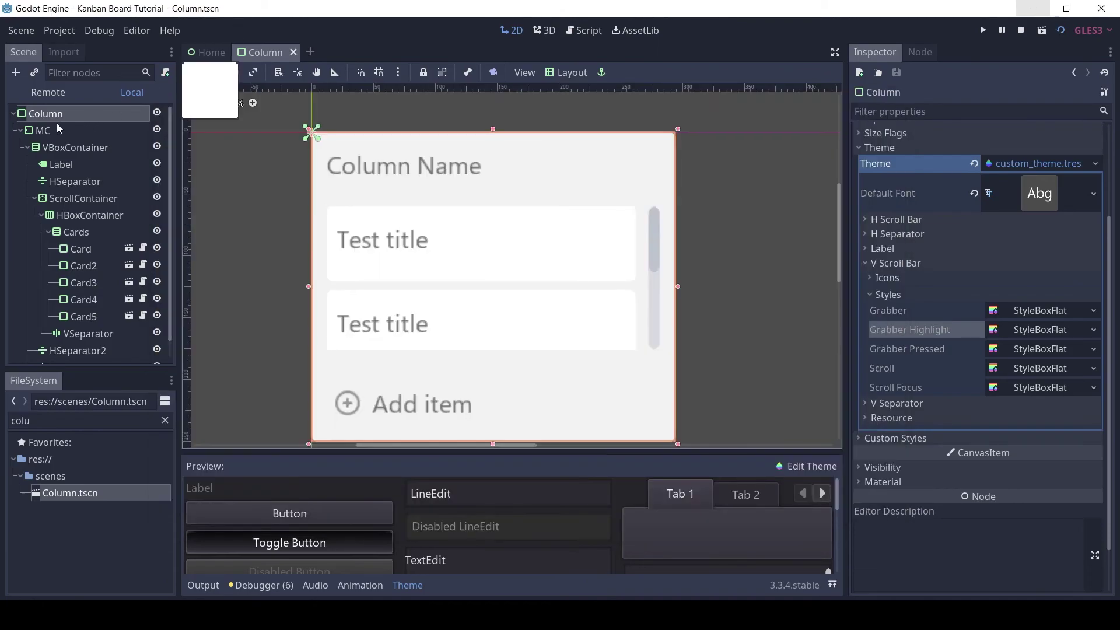
Rename the column name Label to Title and the VBoxContainer to VB
click(58, 164)
double_click(63, 169)
text(Title)
key(Return)
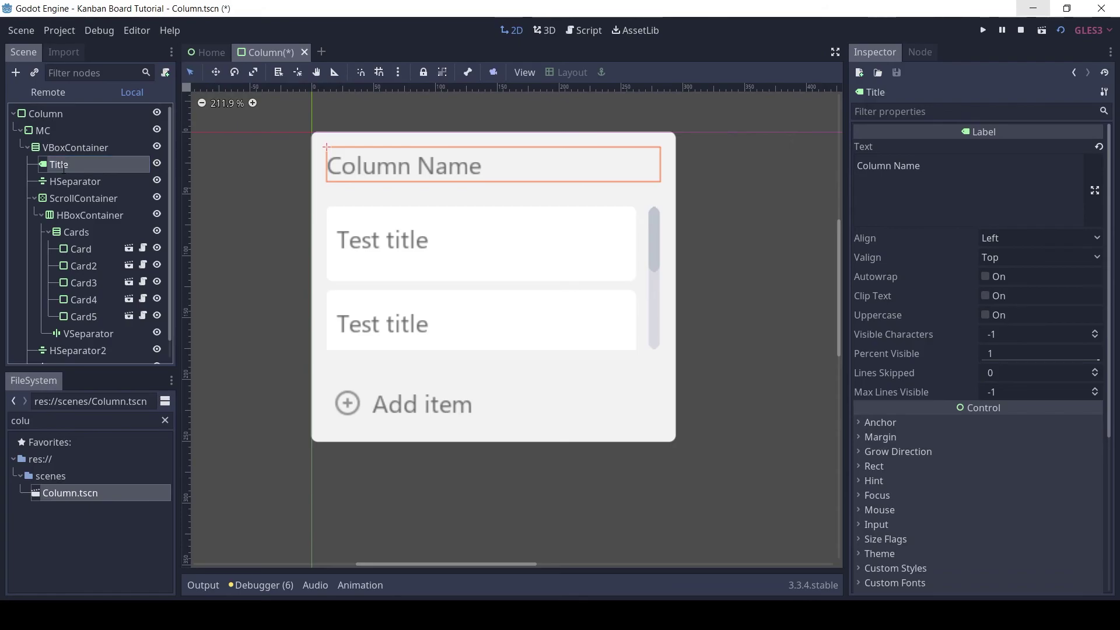
click(83, 145)
click(82, 145)
text(VB)
key(Return)
Rename the ScrollContainer to SC and its child HBoxContainer to HB
click(86, 194)
click(87, 195)
text(SC)
key(Return)
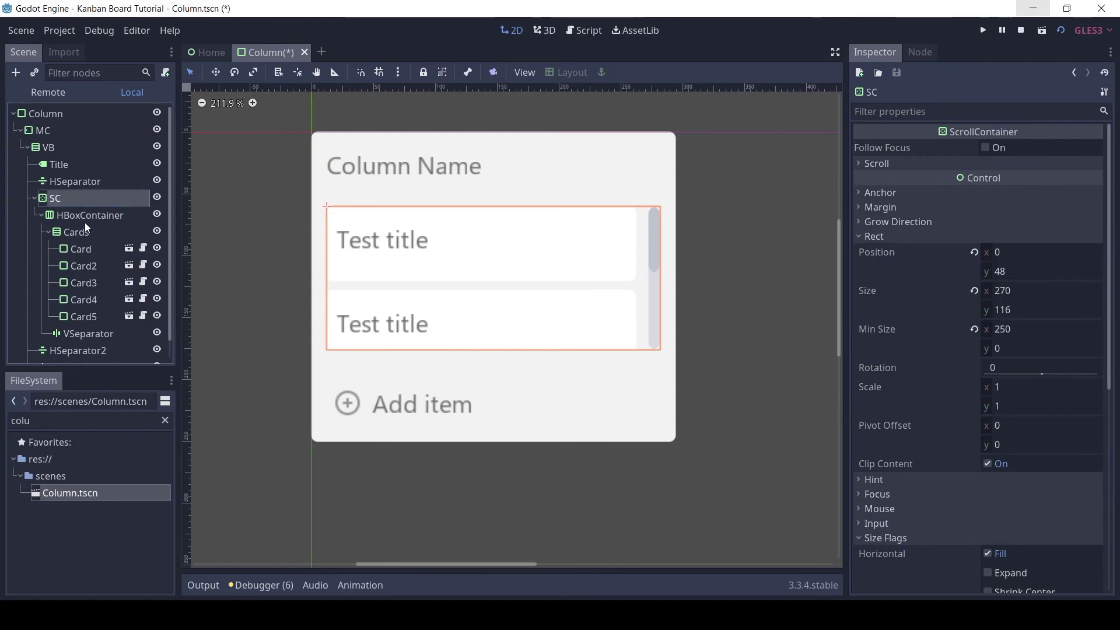
click(93, 216)
click(92, 217)
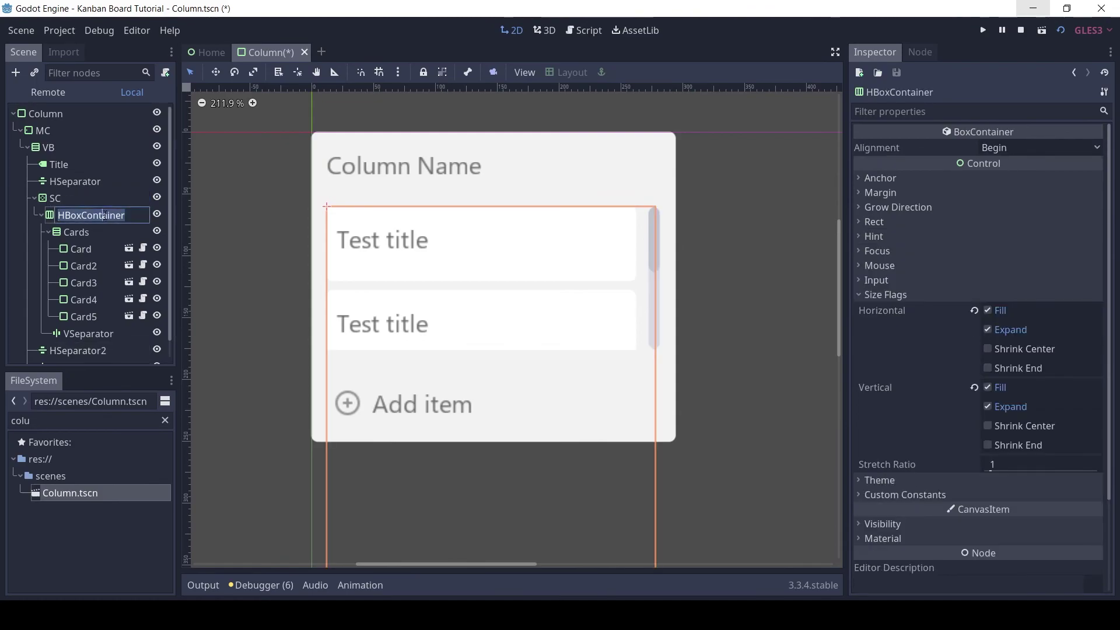
text(HB)
key(Return)
Rename the VSeparator to VS and HSeparator2 to HS
scroll(102, 256, down, 1)
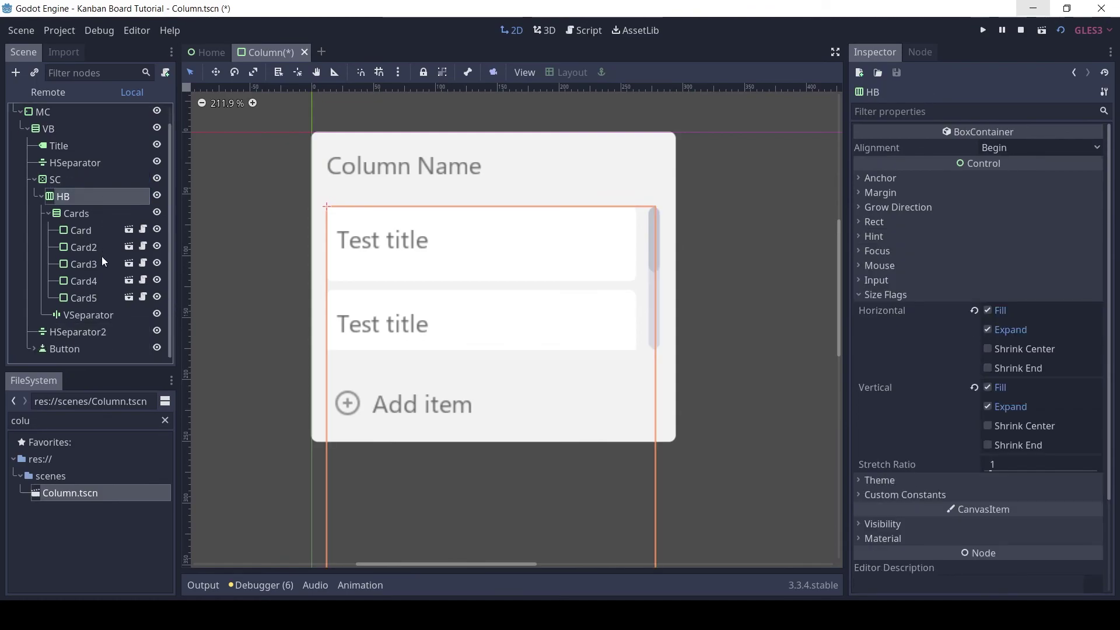
click(92, 313)
click(92, 312)
text(VS)
click(91, 332)
click(91, 332)
text(HS)
key(Return)
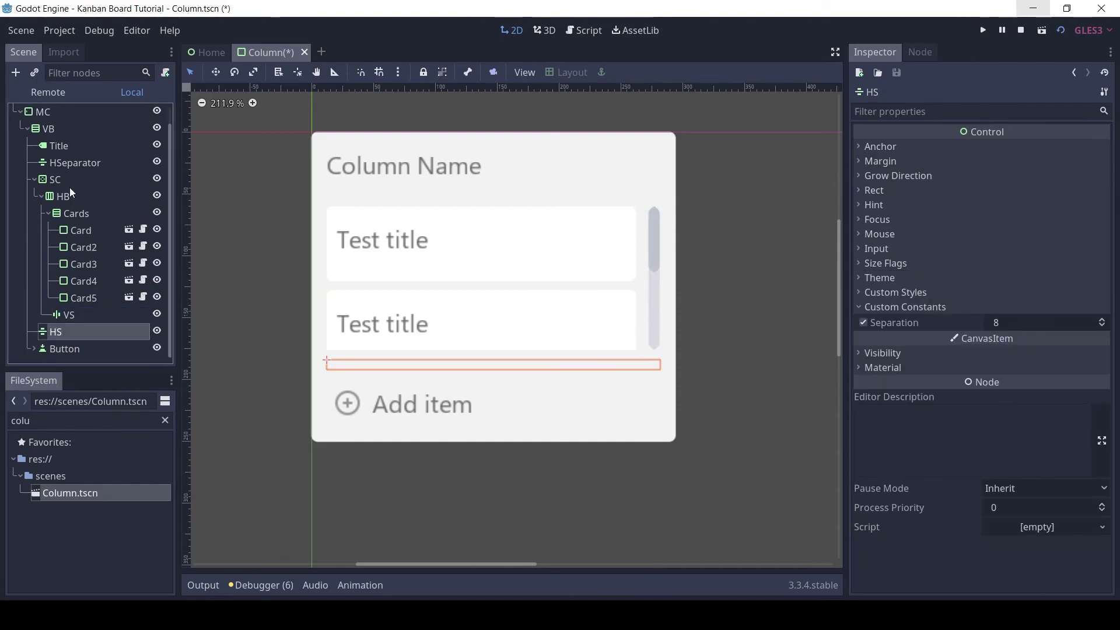
Clear the file search, expand the assets/fonts folder and assign segoeui_20_b_dark.tres as the Title label's custom font
click(82, 146)
drag(32, 420, 3, 424)
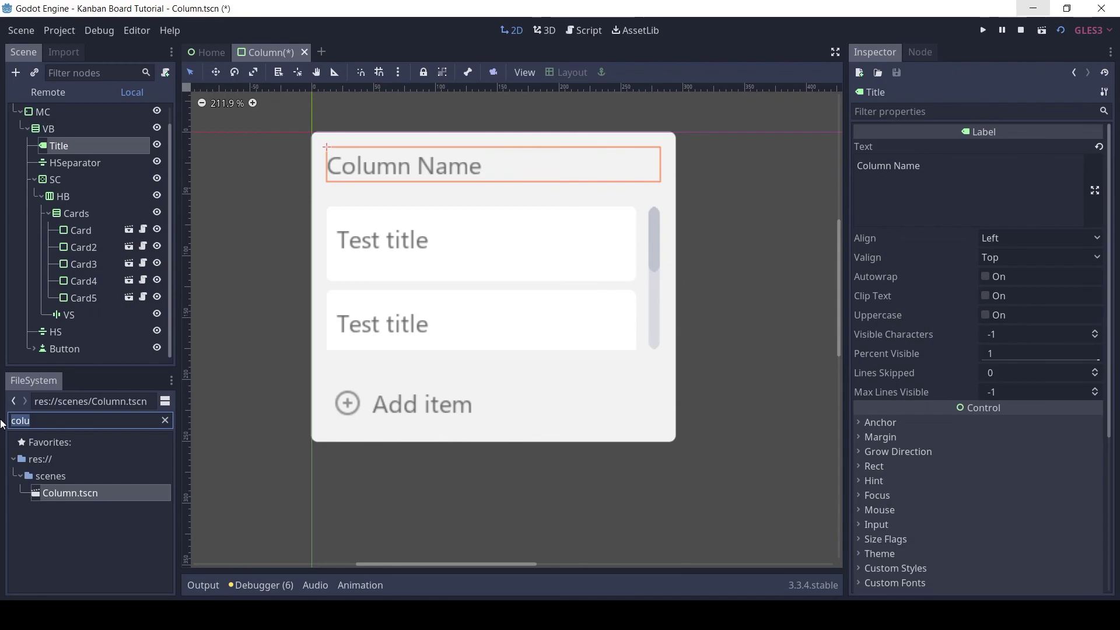
key(BackSpace)
click(19, 477)
click(26, 493)
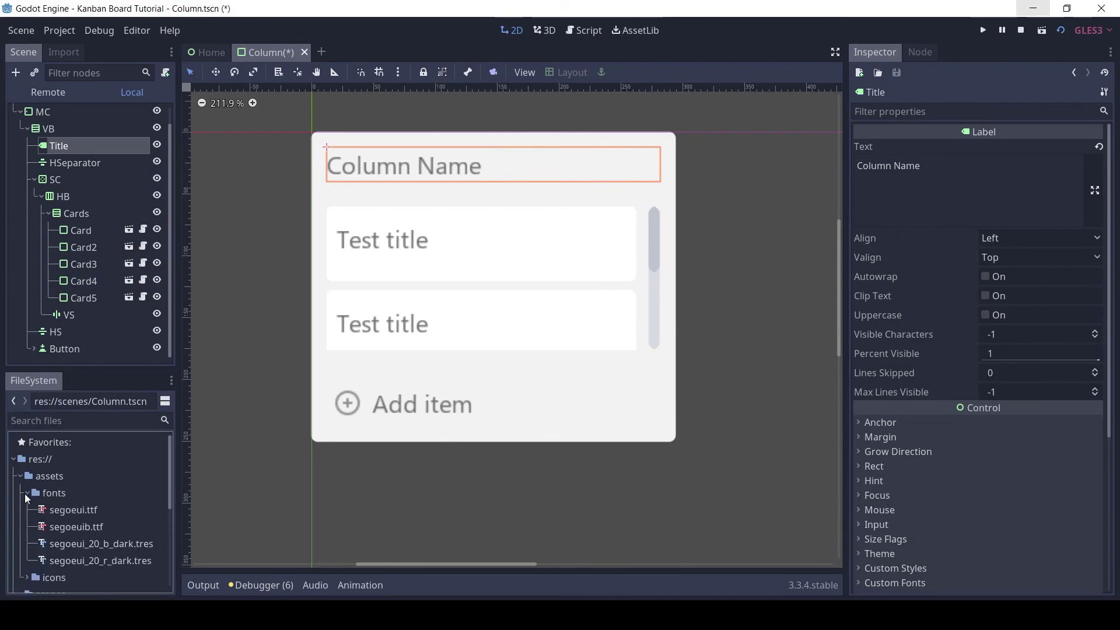
click(122, 544)
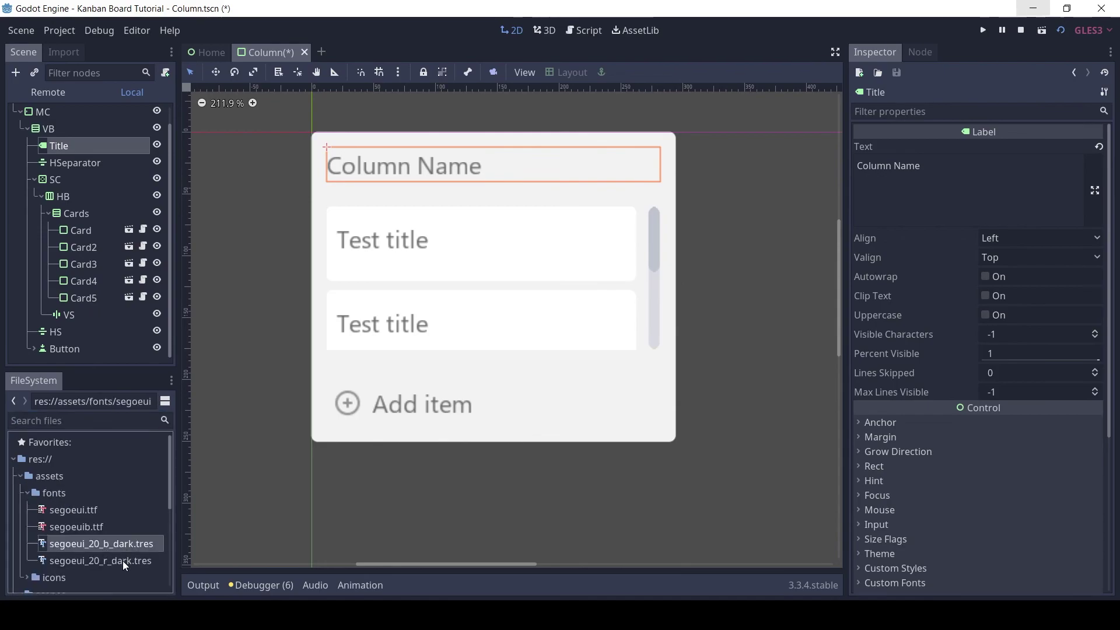
click(124, 561)
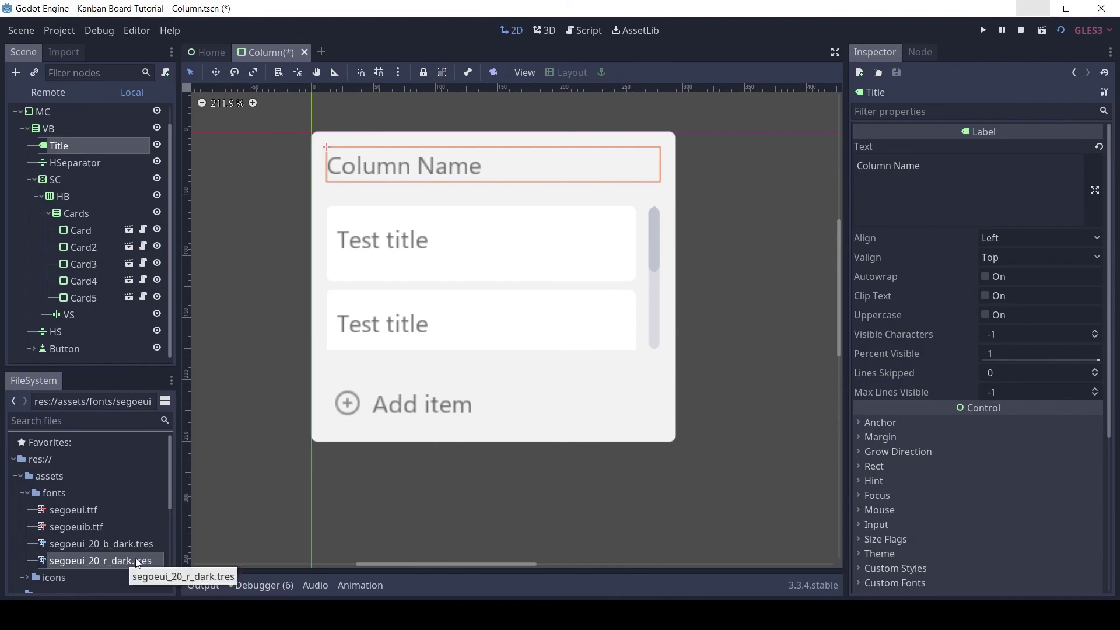
click(154, 544)
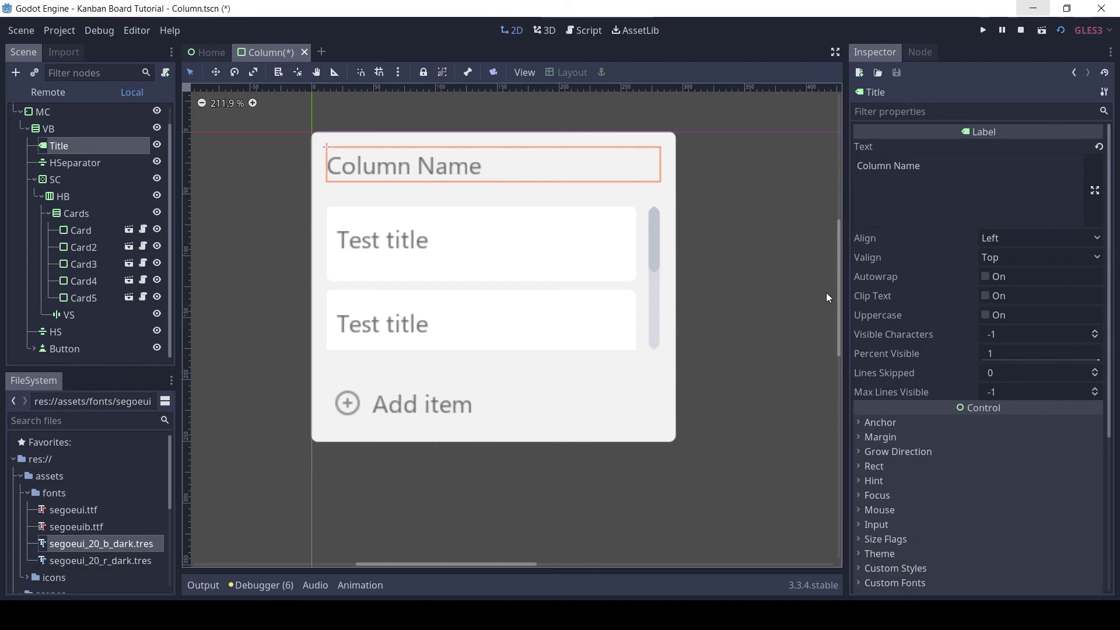
scroll(953, 319, down, 5)
click(905, 351)
drag(135, 549, 1040, 361)
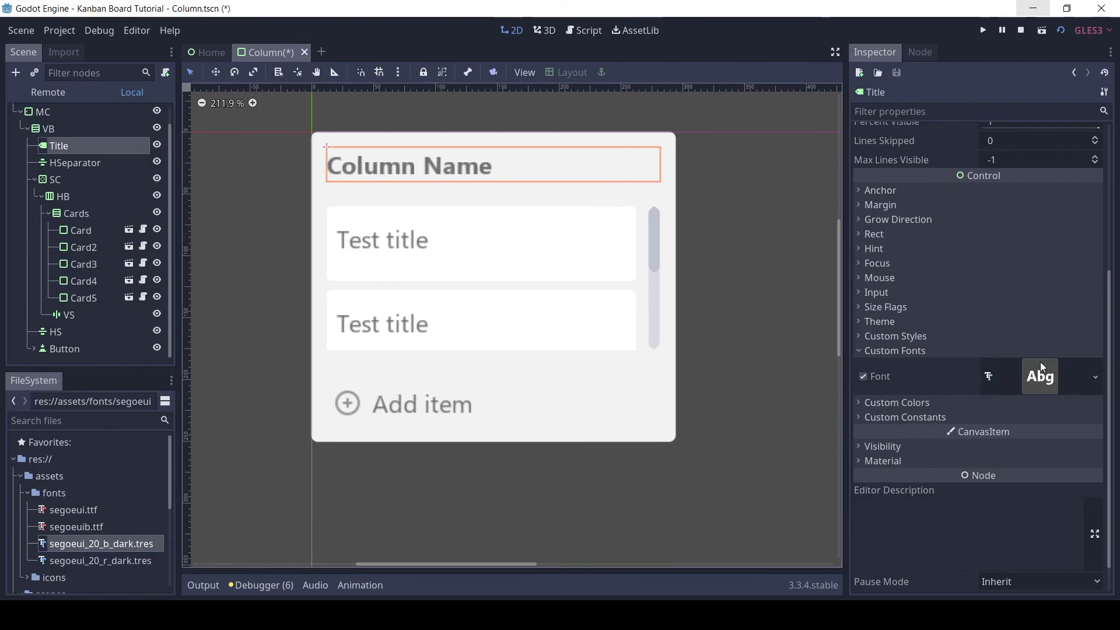
click(901, 350)
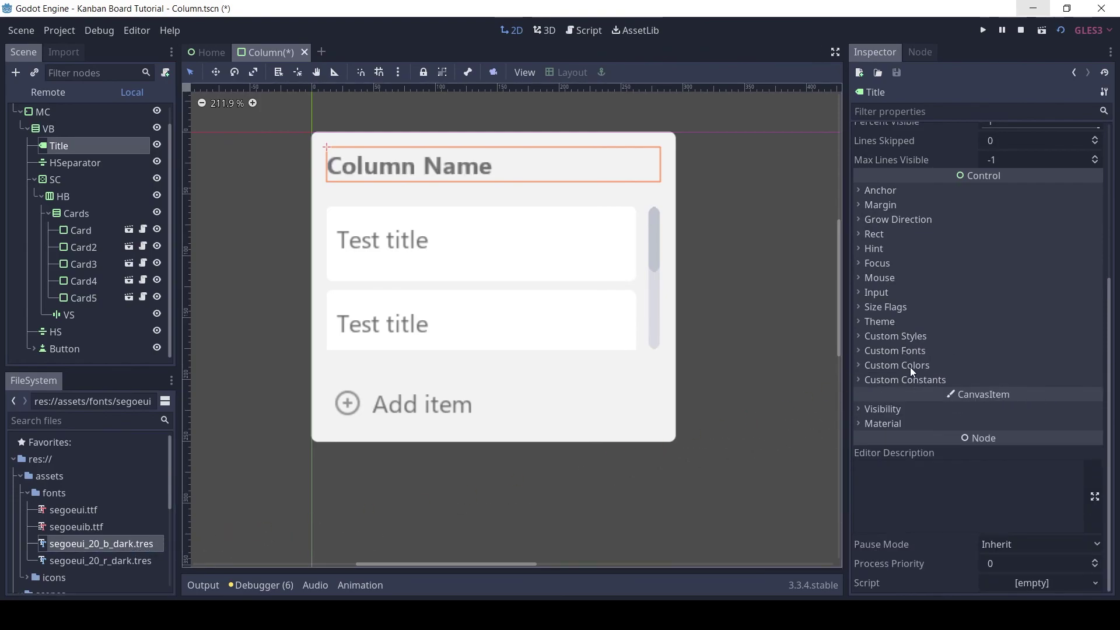
Override the Title label's font color with hex 172b4d and clear the selection
click(911, 367)
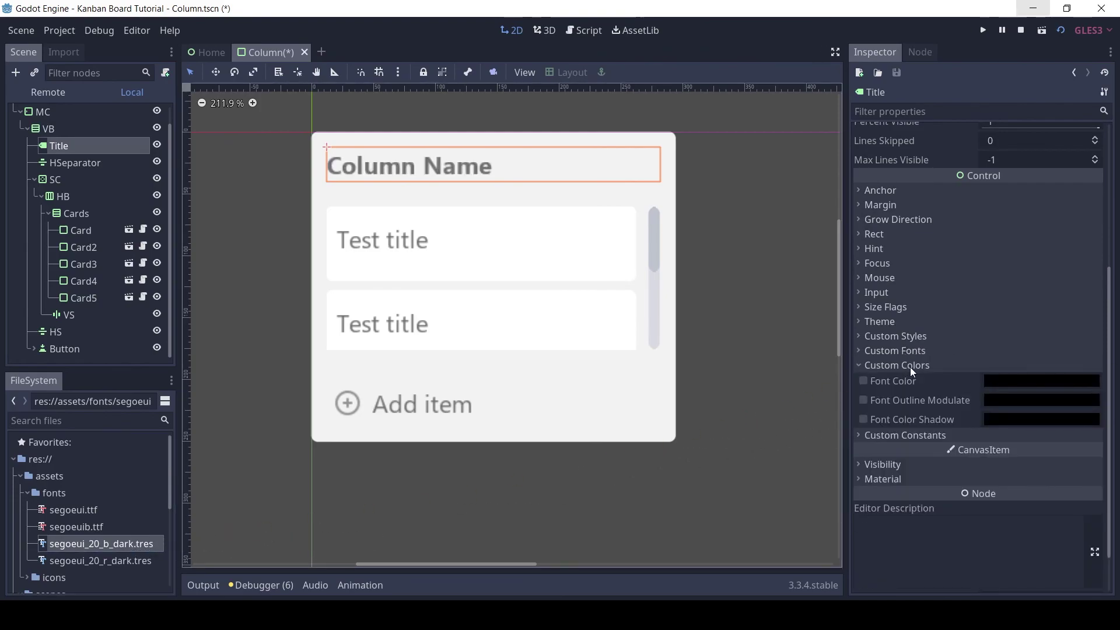
click(863, 381)
click(991, 380)
text(172b4d)
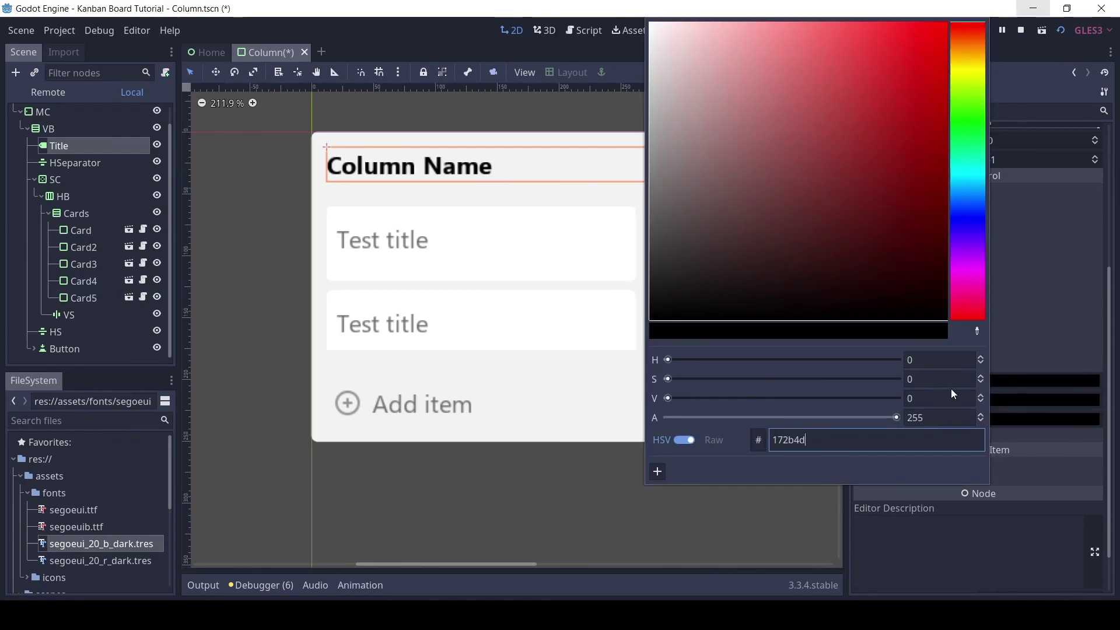
key(Return)
click(554, 515)
click(455, 313)
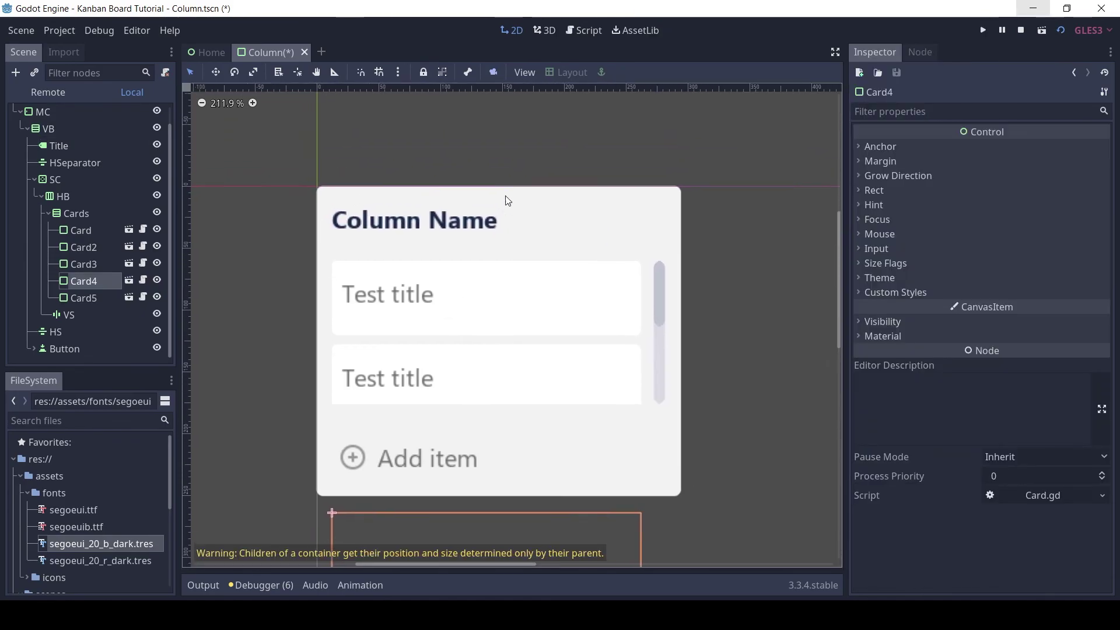
click(272, 299)
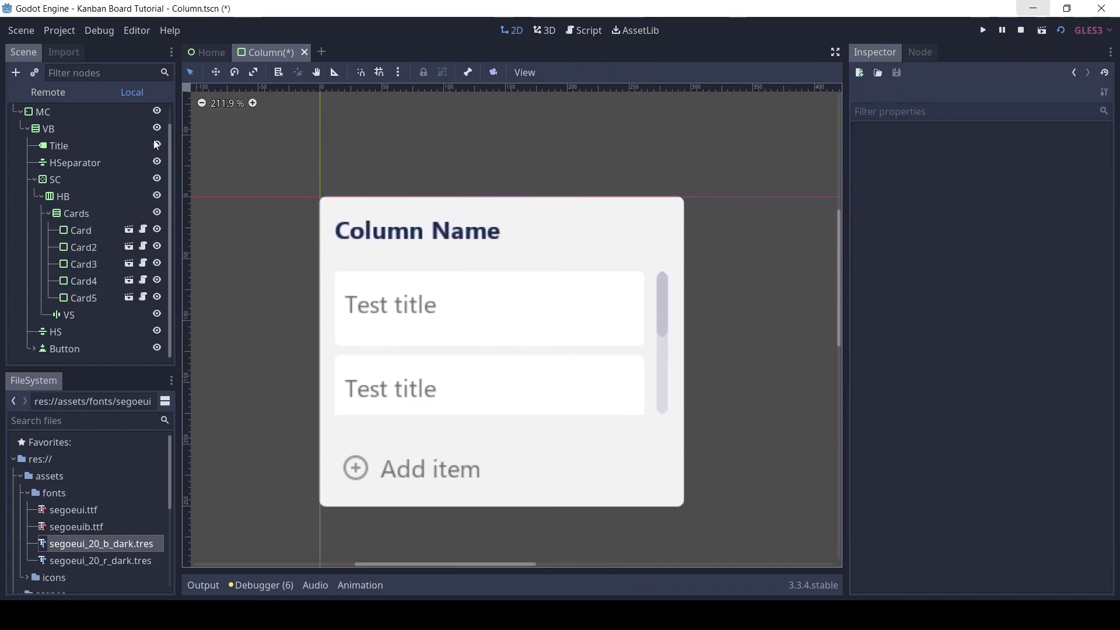
Hide the root Column node and show it again
scroll(146, 137, up, 1)
click(157, 113)
click(155, 113)
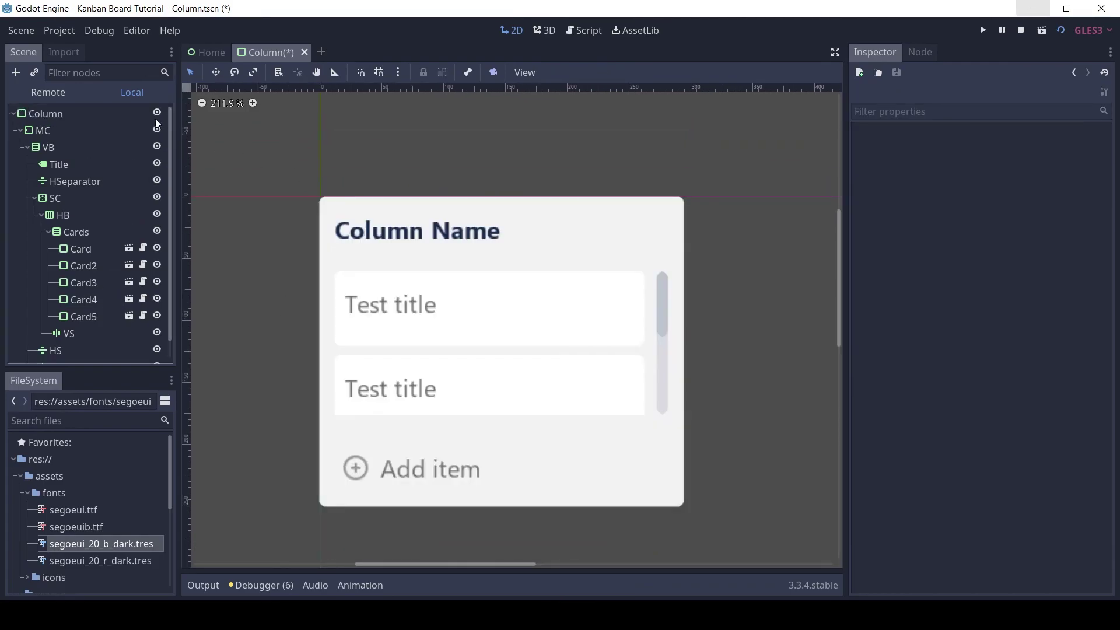
Delete the test instances Card through Card5 from the Cards container
click(72, 251)
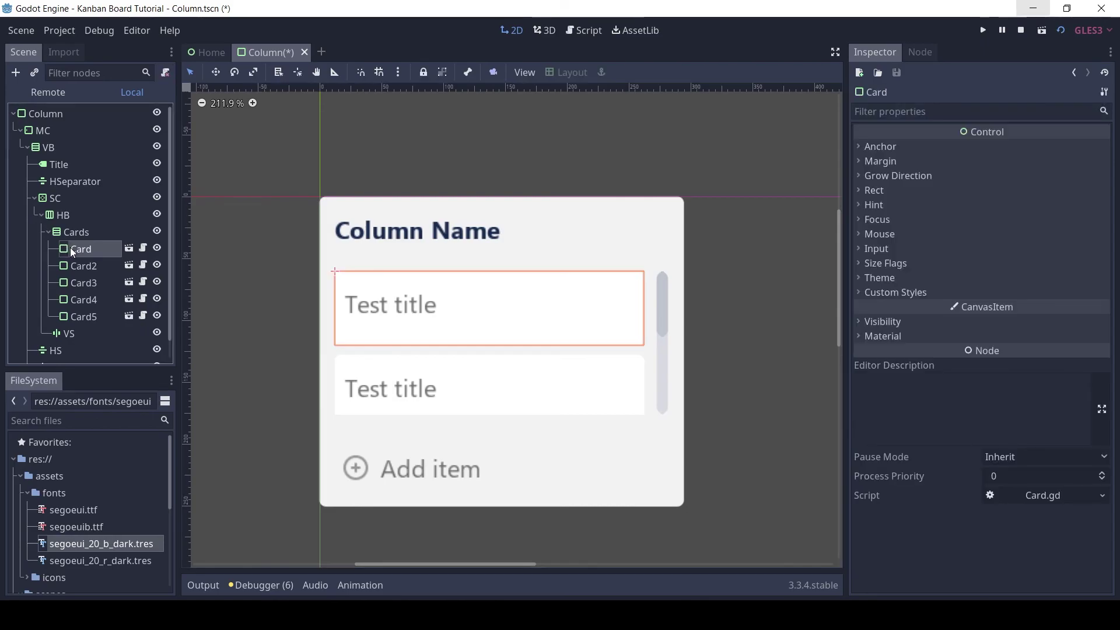
shift+click(85, 316)
key(Delete)
key(Return)
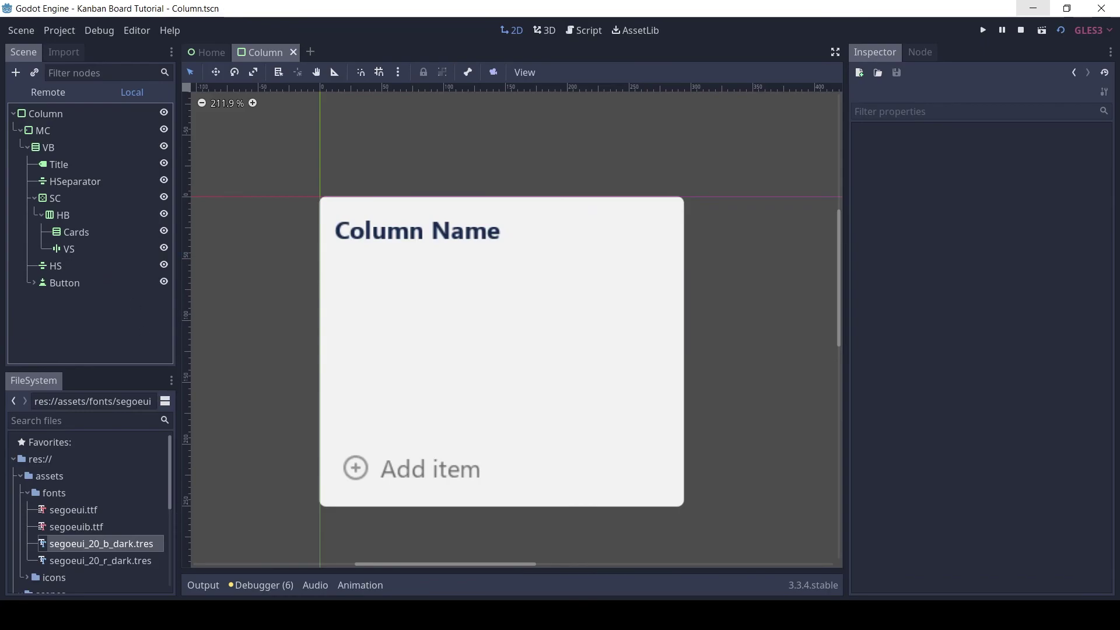